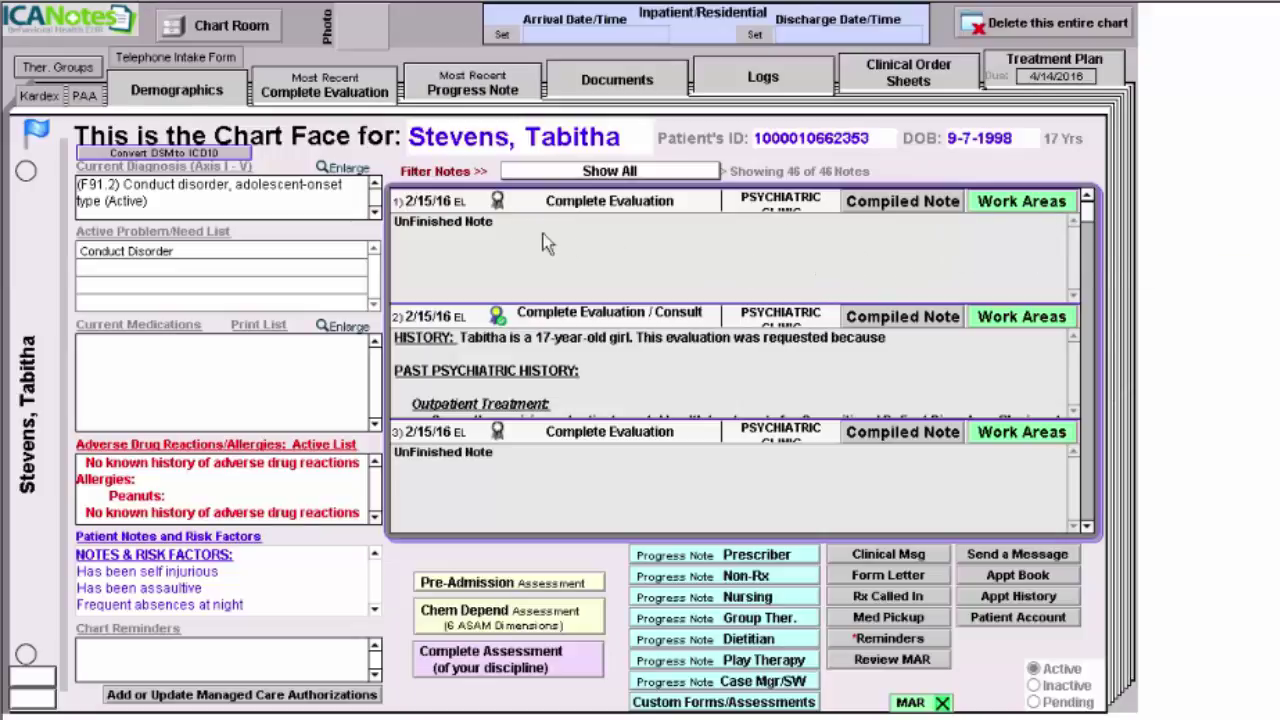
# Open the work area of the first unfinished 2/15/16 complete evaluation and add the Conduct Disorder chief complaint to the present illness history
pyautogui.click(1035, 210)
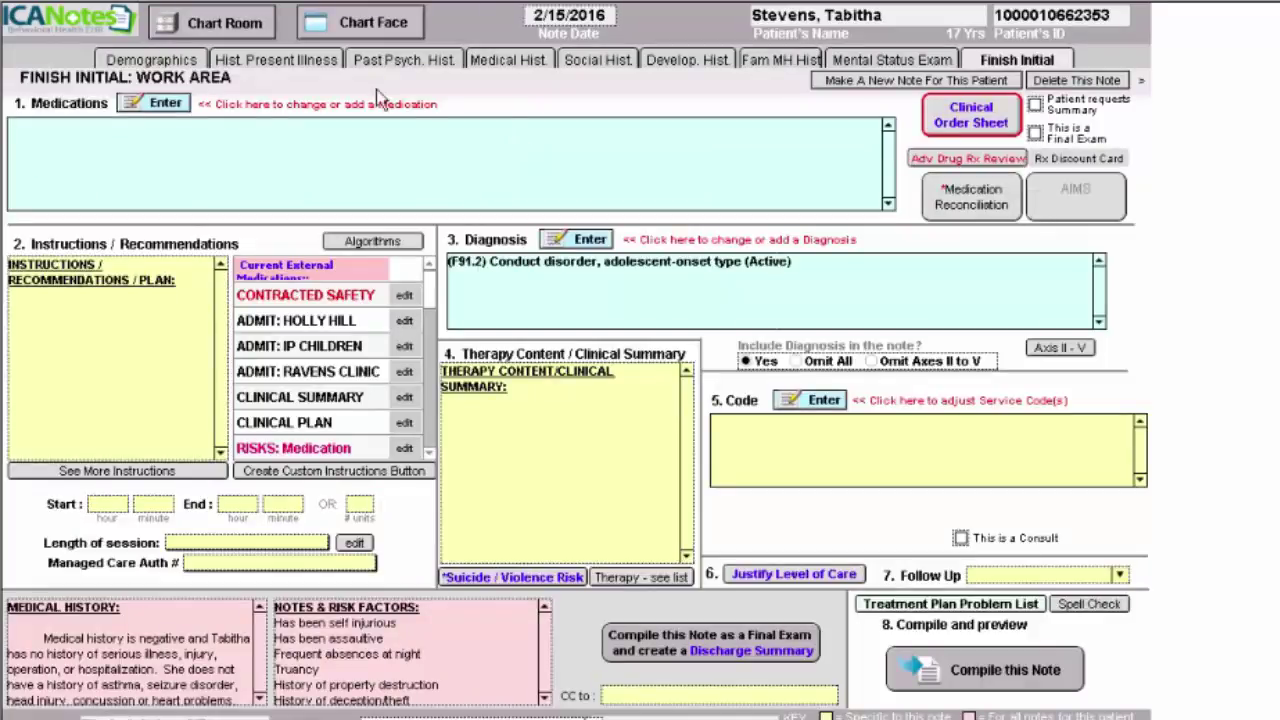
pyautogui.click(276, 60)
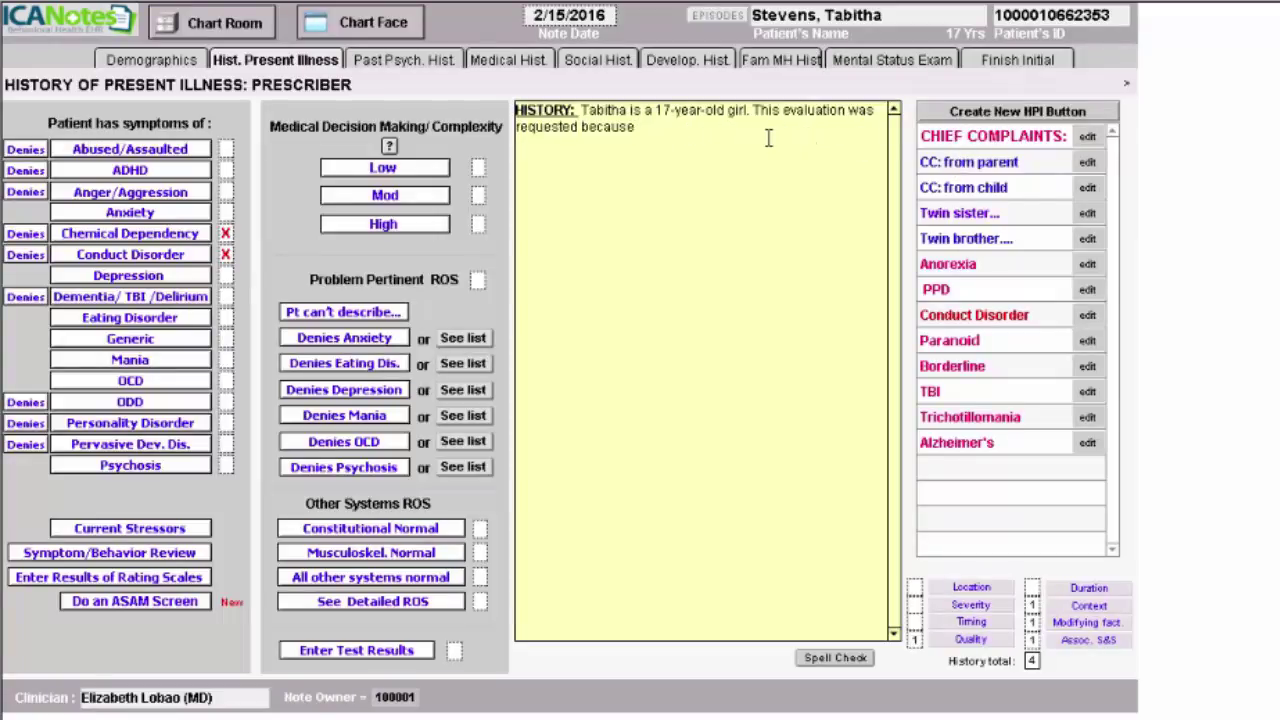
pyautogui.moveTo(958, 268)
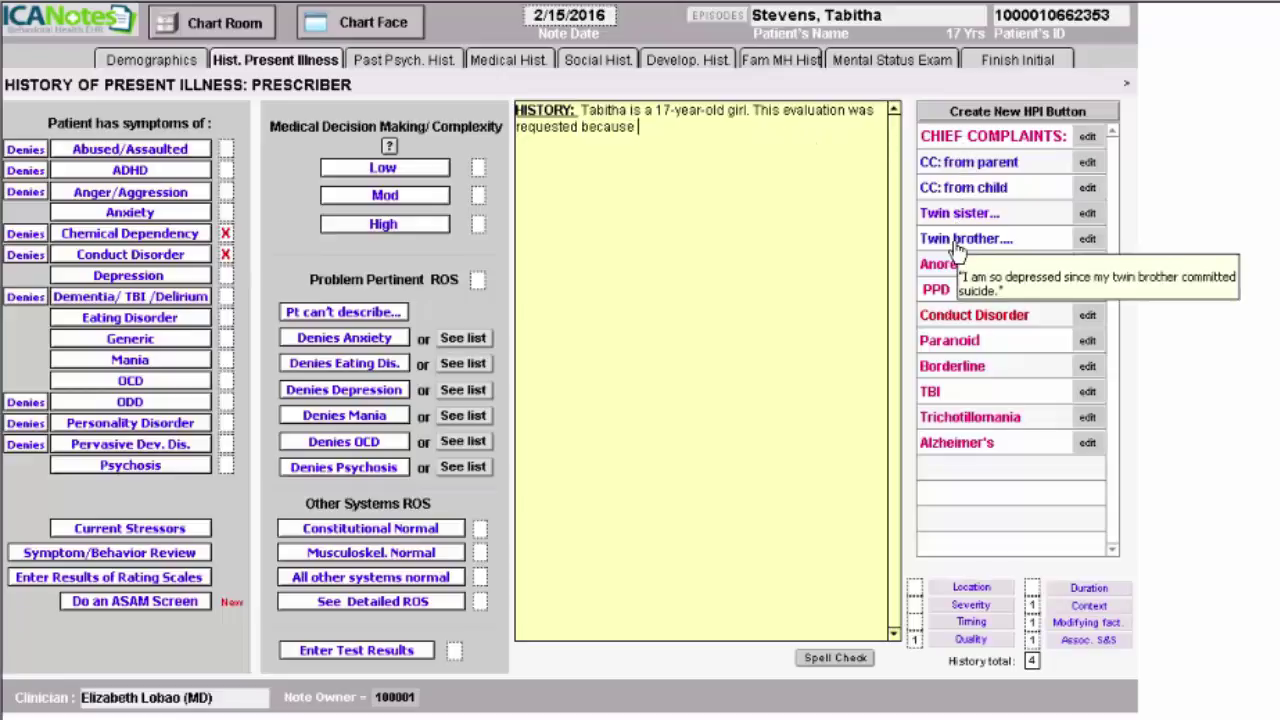
pyautogui.moveTo(965, 322)
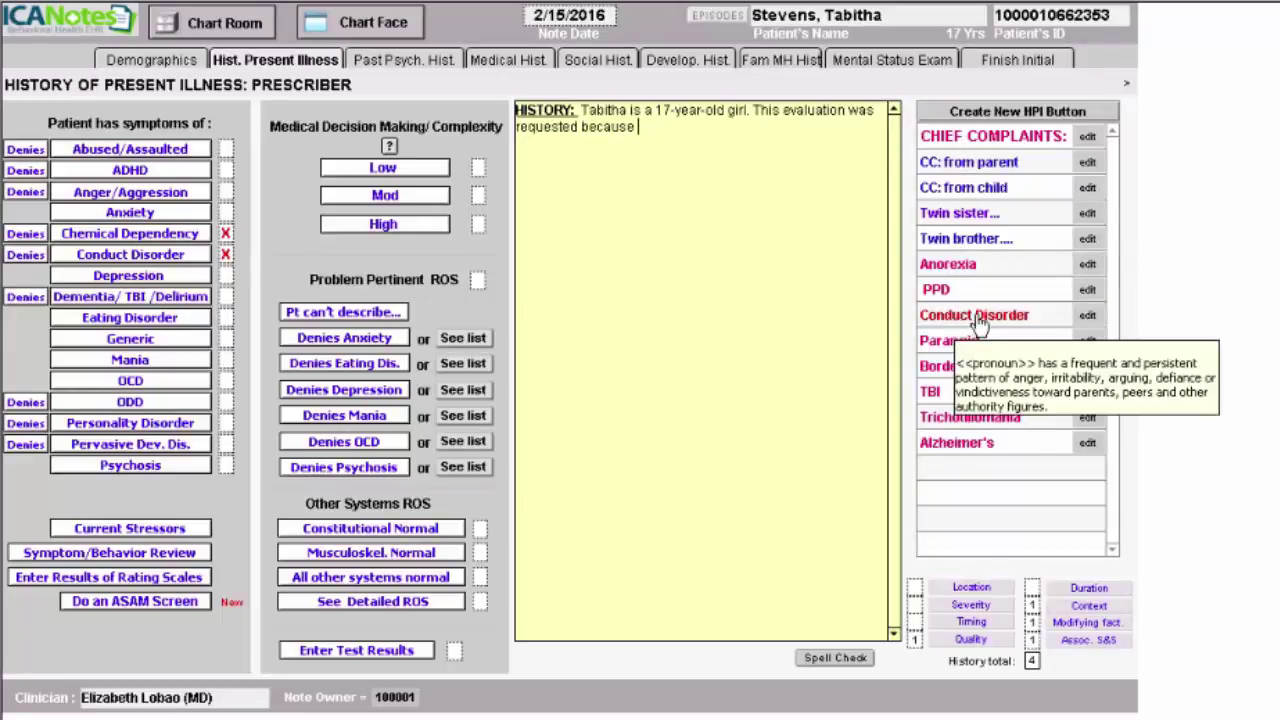
pyautogui.click(975, 316)
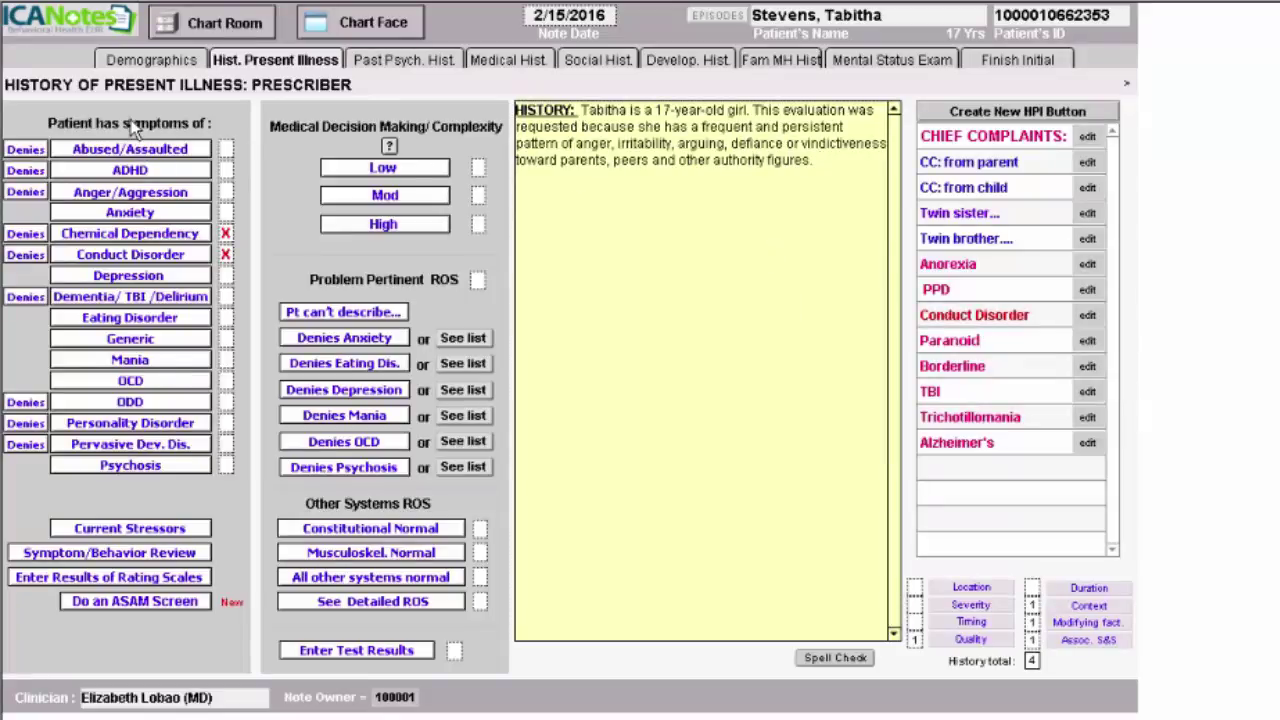
# In the Conduct Disorder symptoms, record information received from the patient, family and a professional source, specified as "teachers"
pyautogui.click(135, 257)
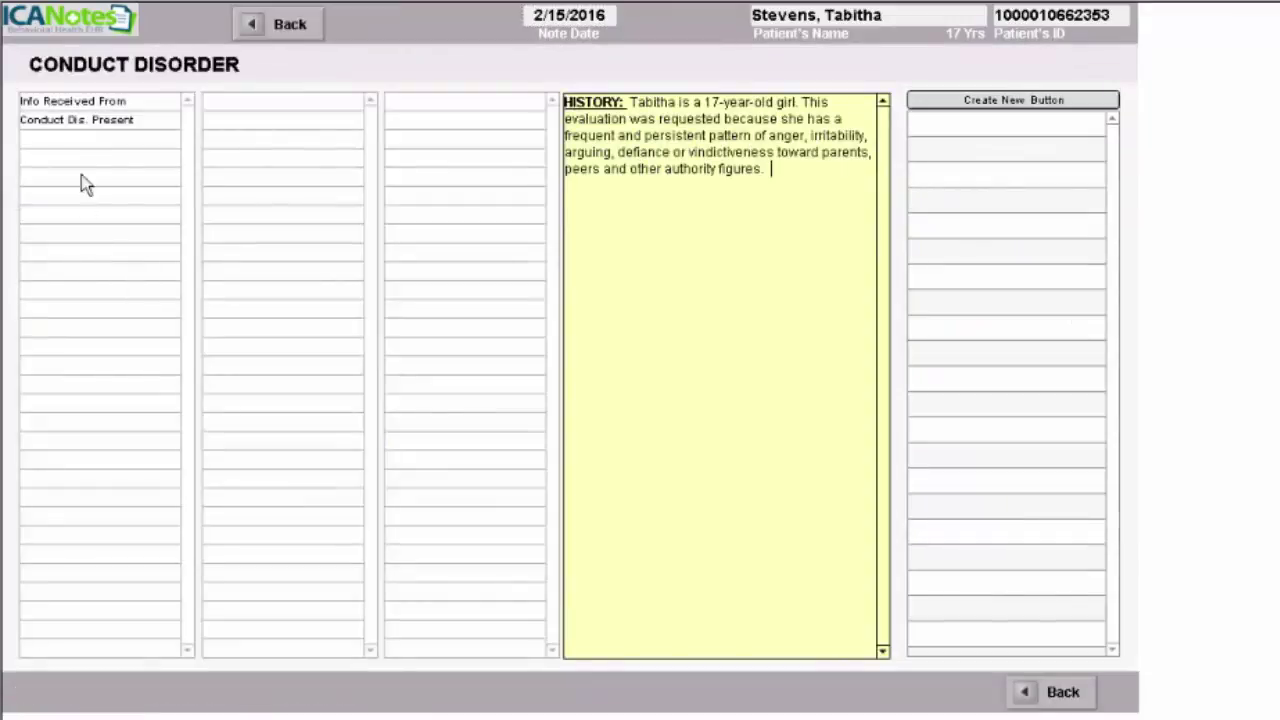
pyautogui.click(90, 104)
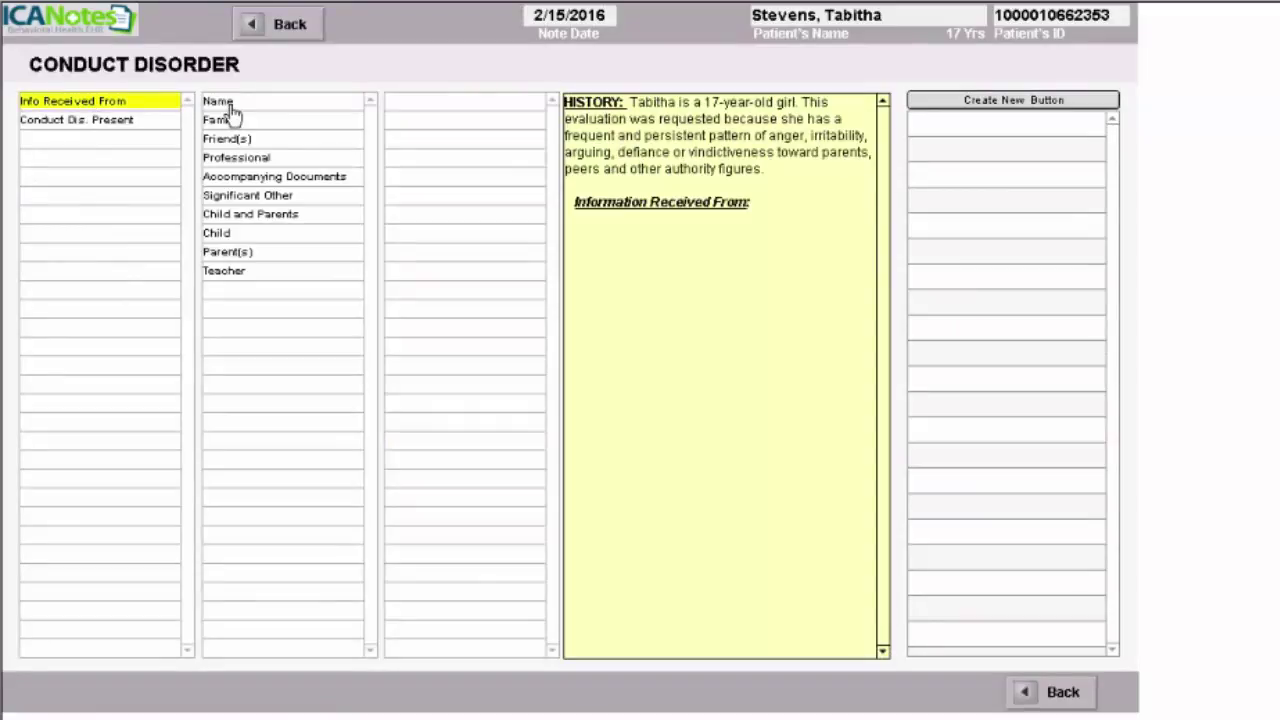
pyautogui.click(229, 106)
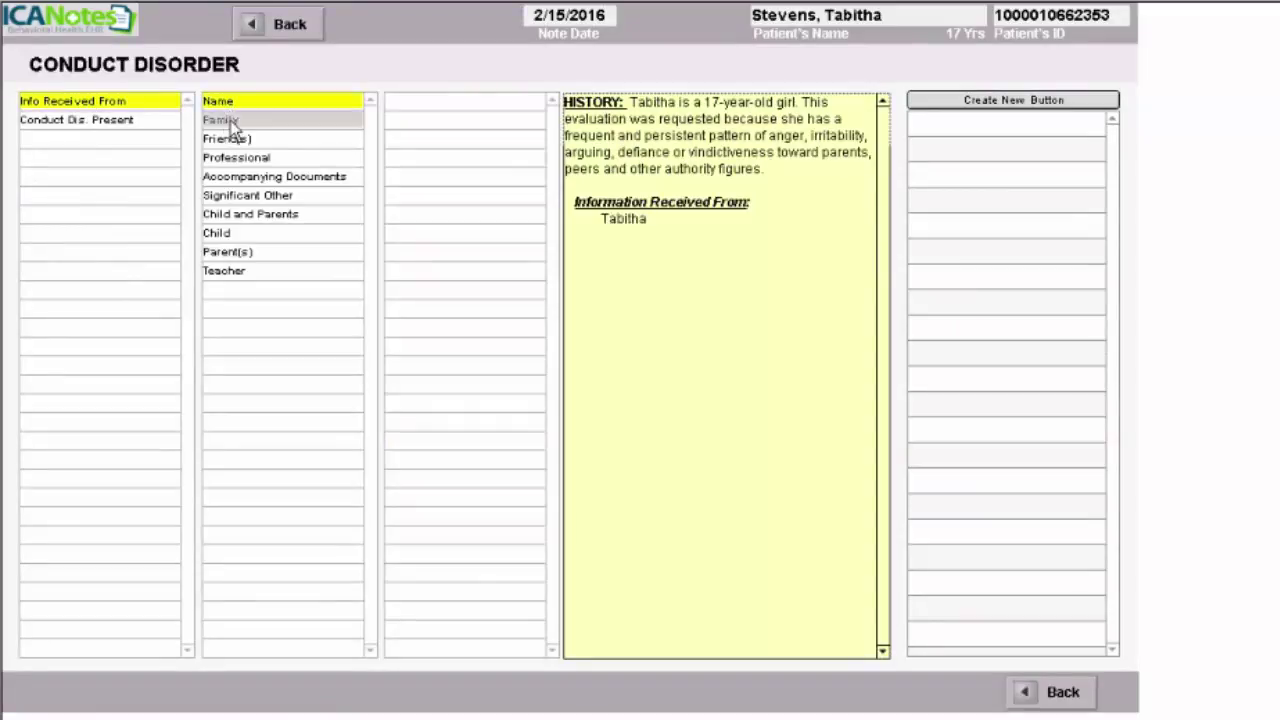
pyautogui.click(231, 122)
pyautogui.click(233, 162)
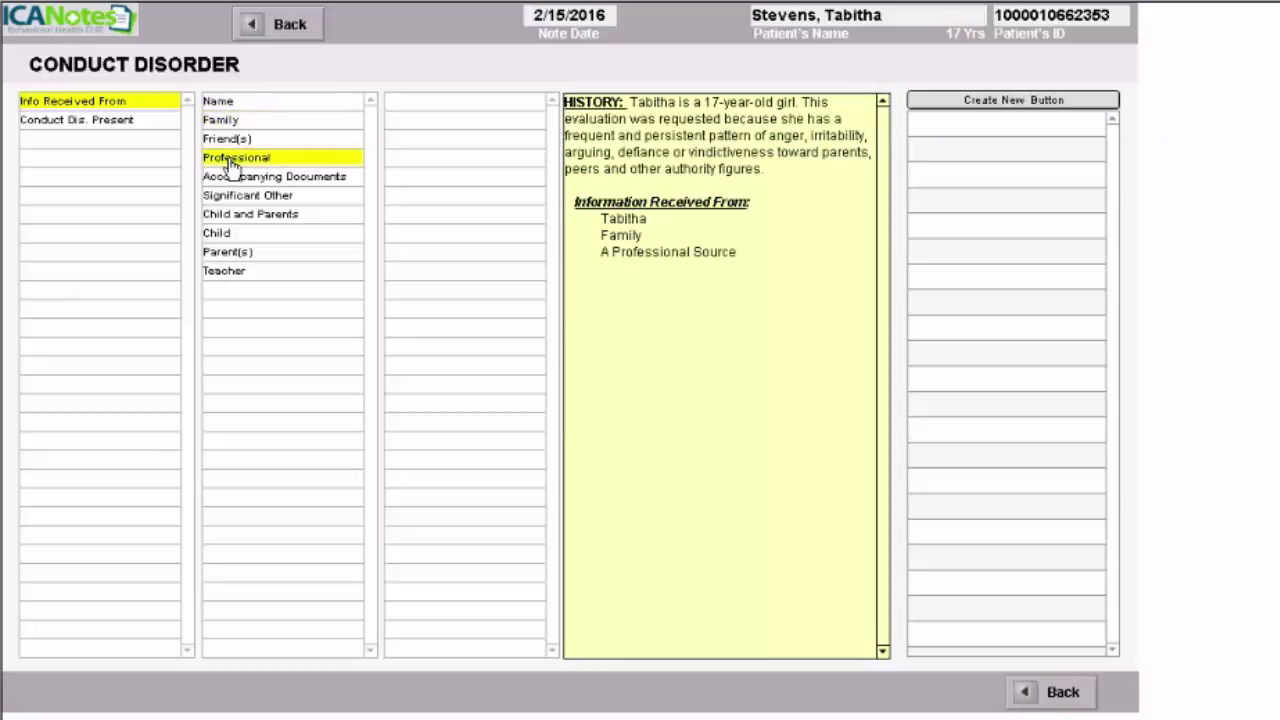
pyautogui.write('teachers')
# Document conduct disorder as present with aggression: bullies, cruel to people, intimidates and threatens
pyautogui.click(98, 122)
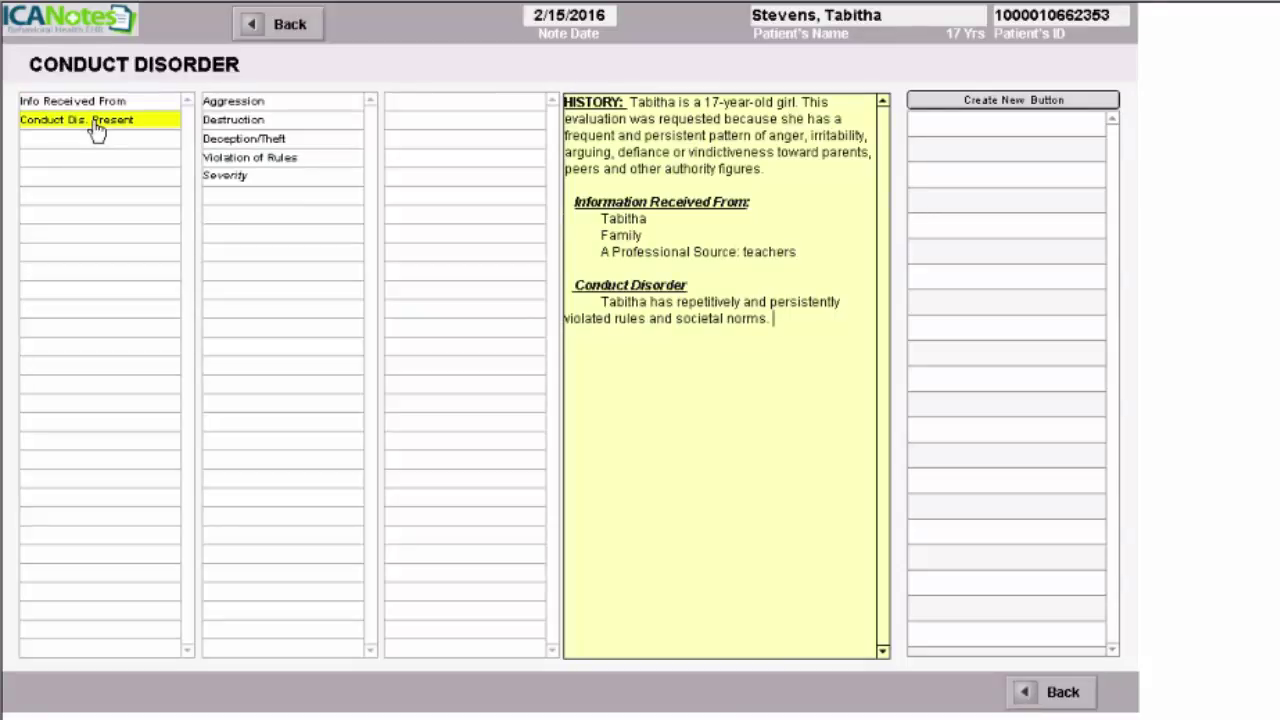
pyautogui.click(236, 104)
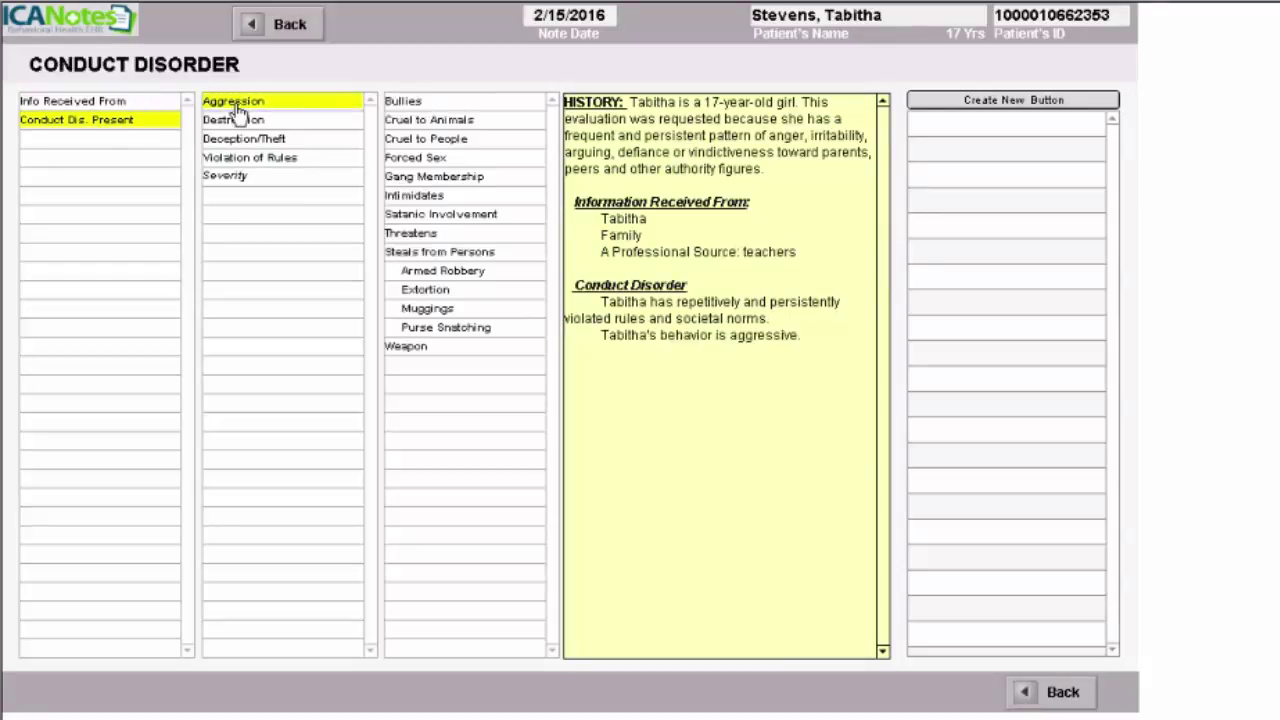
pyautogui.click(437, 106)
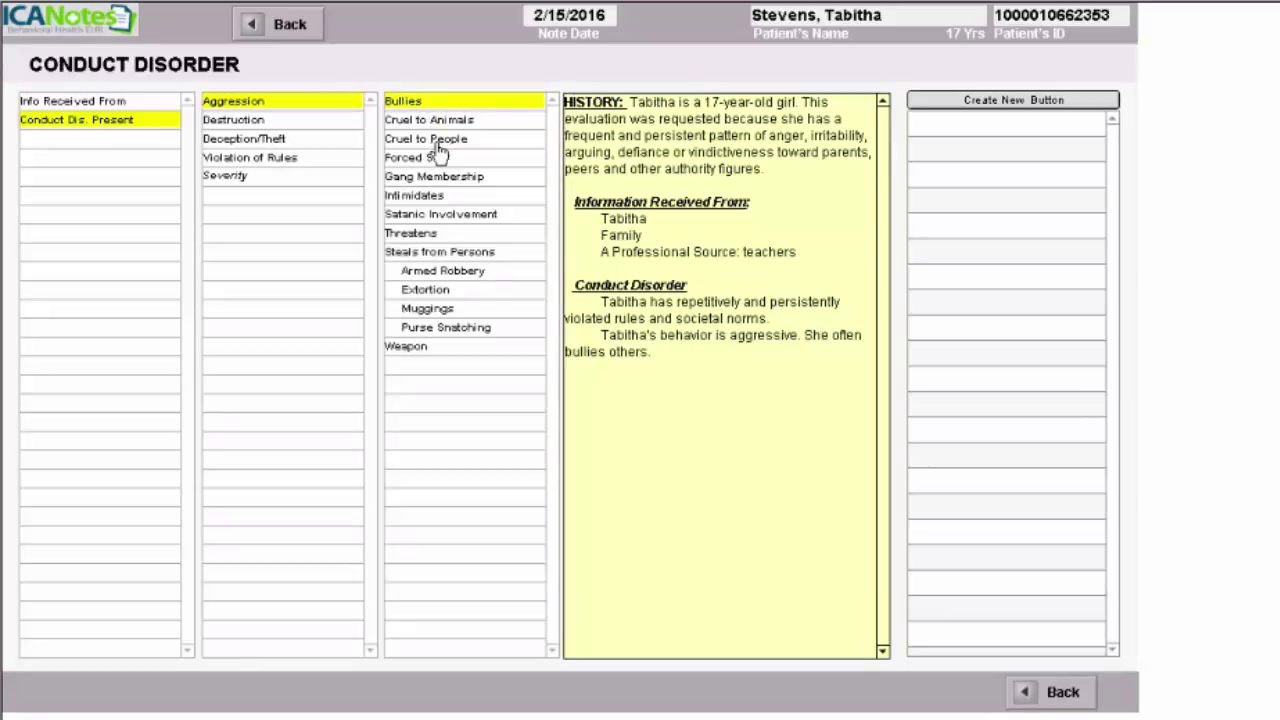
pyautogui.click(450, 146)
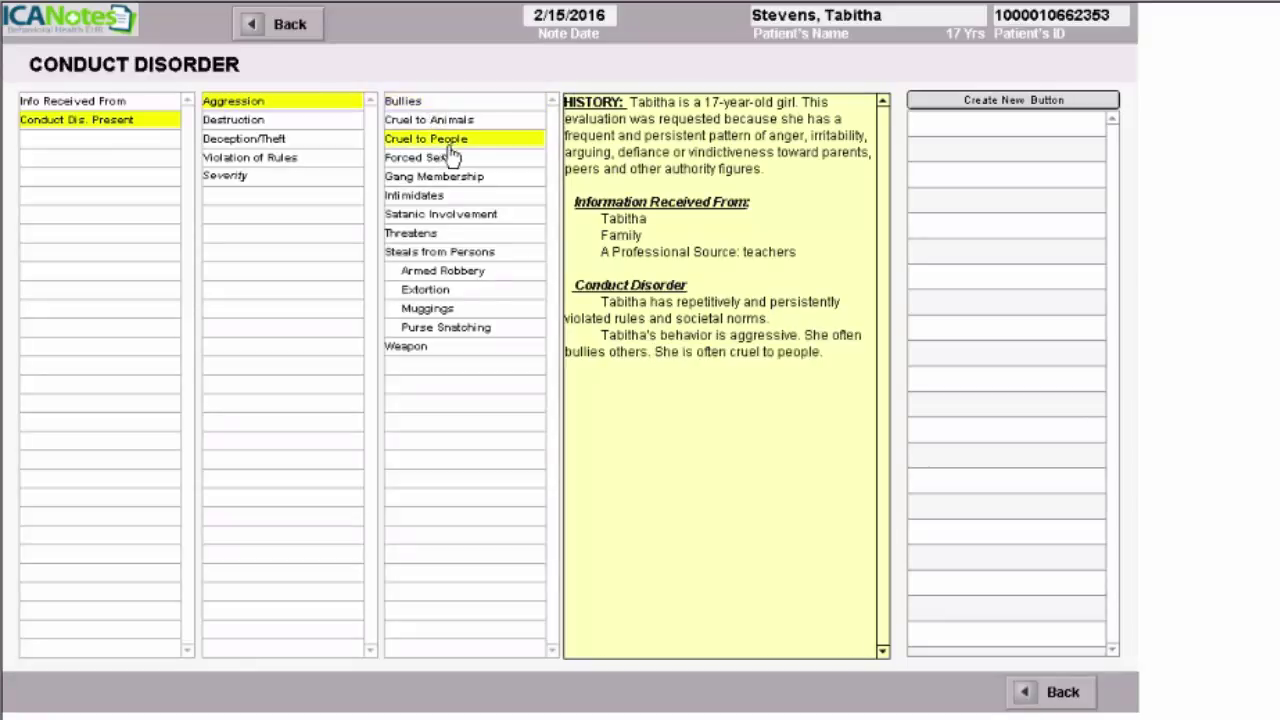
pyautogui.click(417, 203)
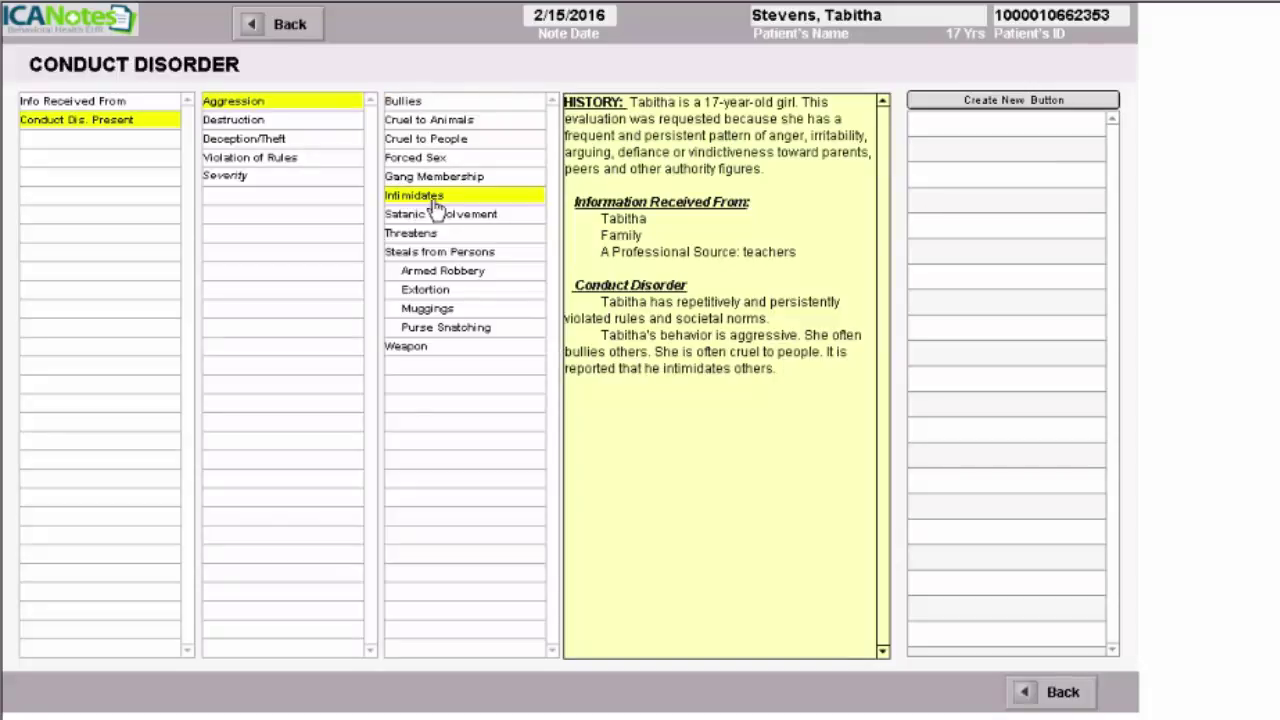
pyautogui.click(428, 238)
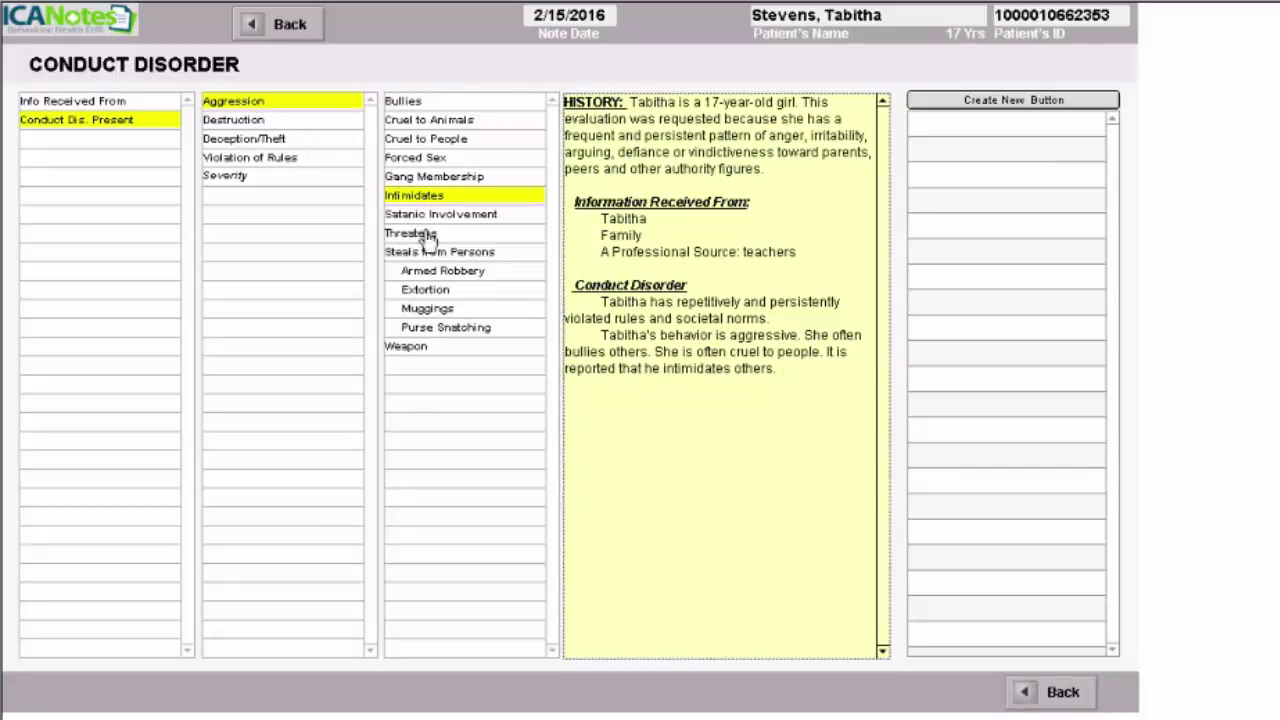
# Add Destruction with destruction of property, and Deception/Theft with lying or conning, to the conduct disorder history
pyautogui.click(252, 124)
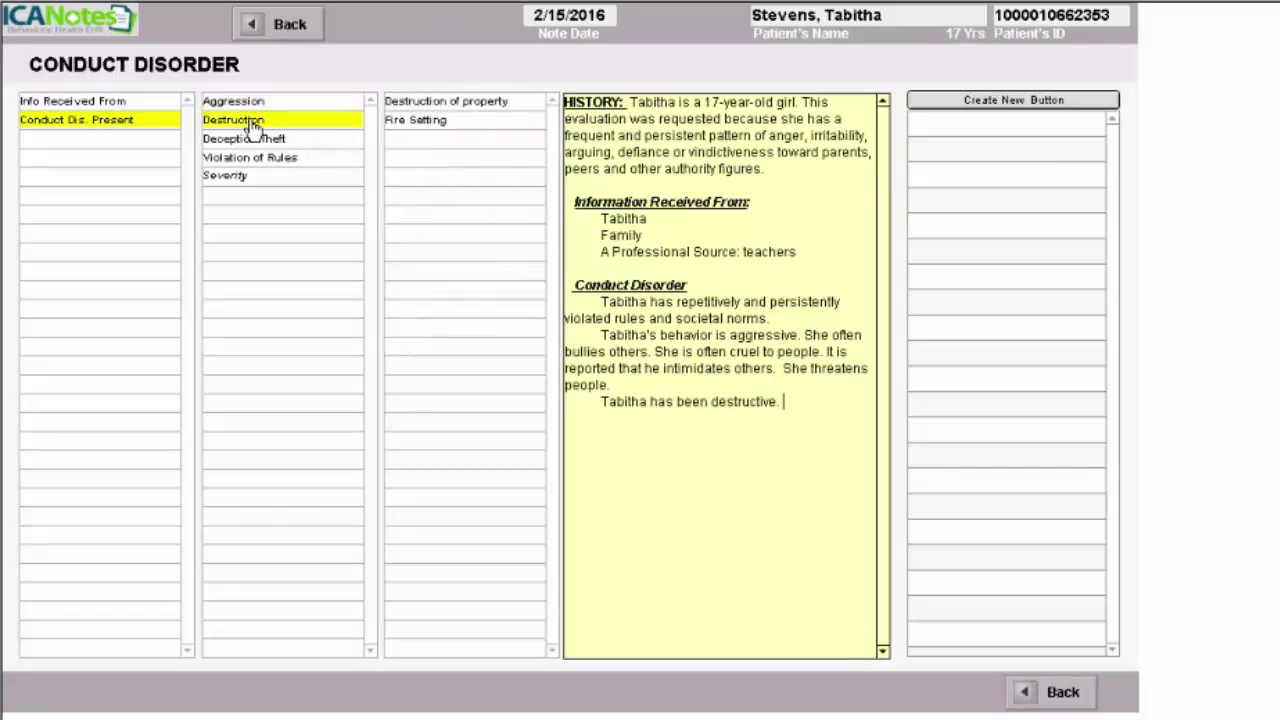
pyautogui.click(443, 104)
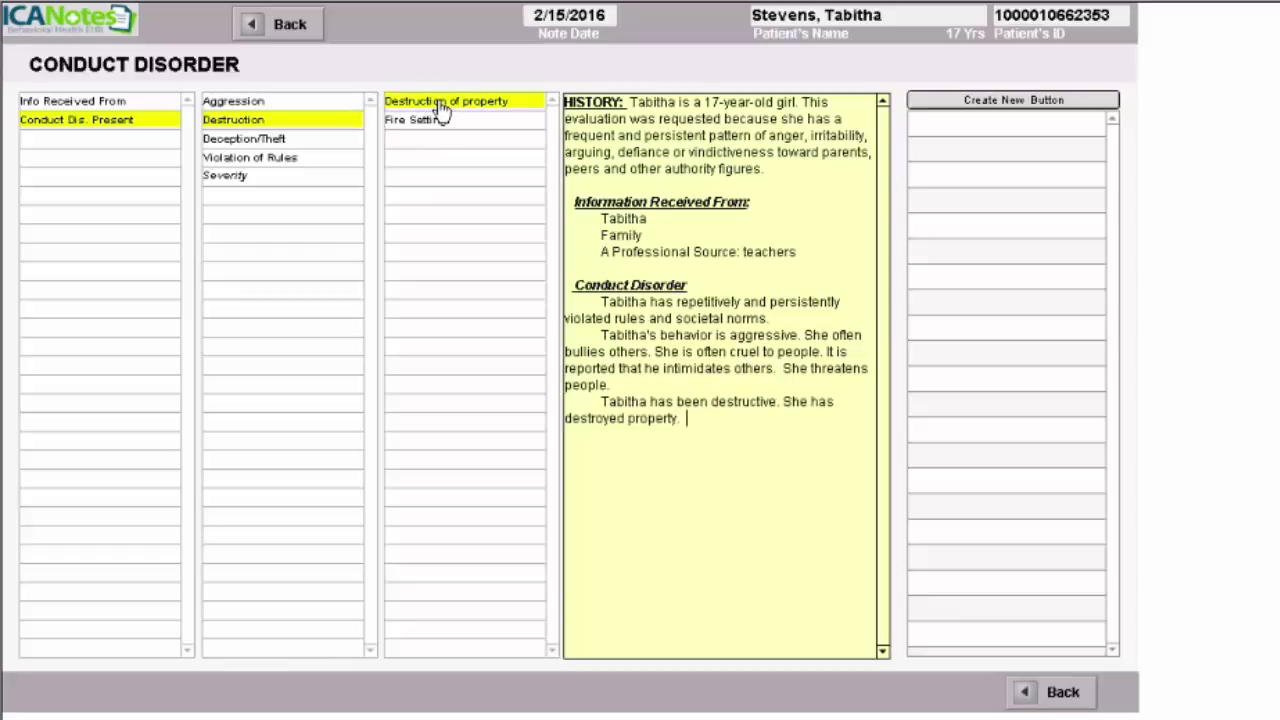
pyautogui.click(235, 144)
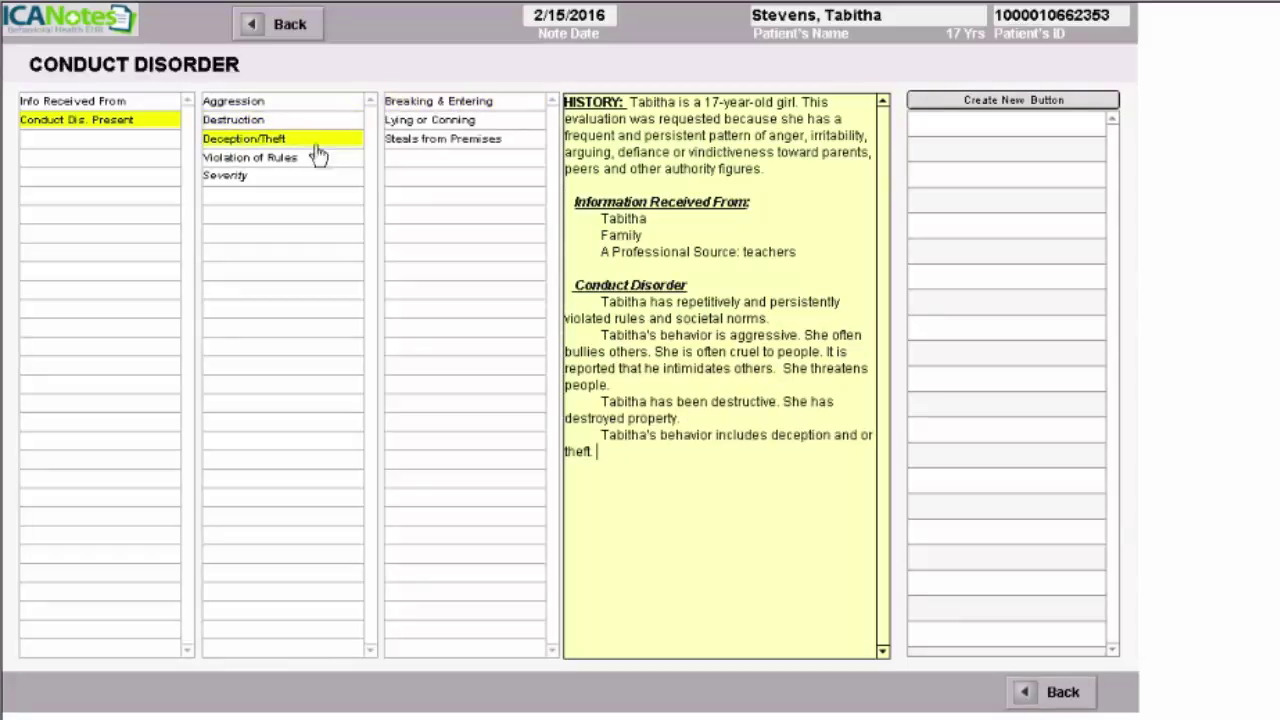
pyautogui.click(452, 122)
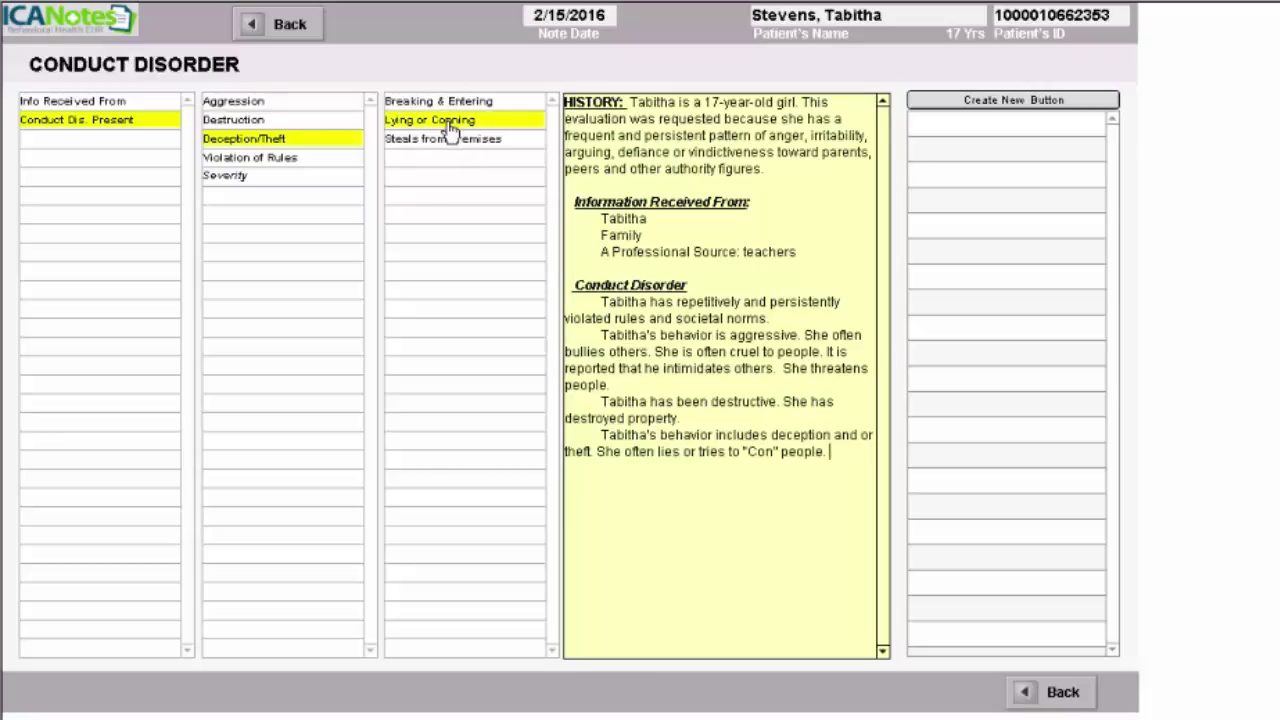
# Add Violation of Rules with running away, truancy and night absences to the conduct disorder history
pyautogui.click(257, 157)
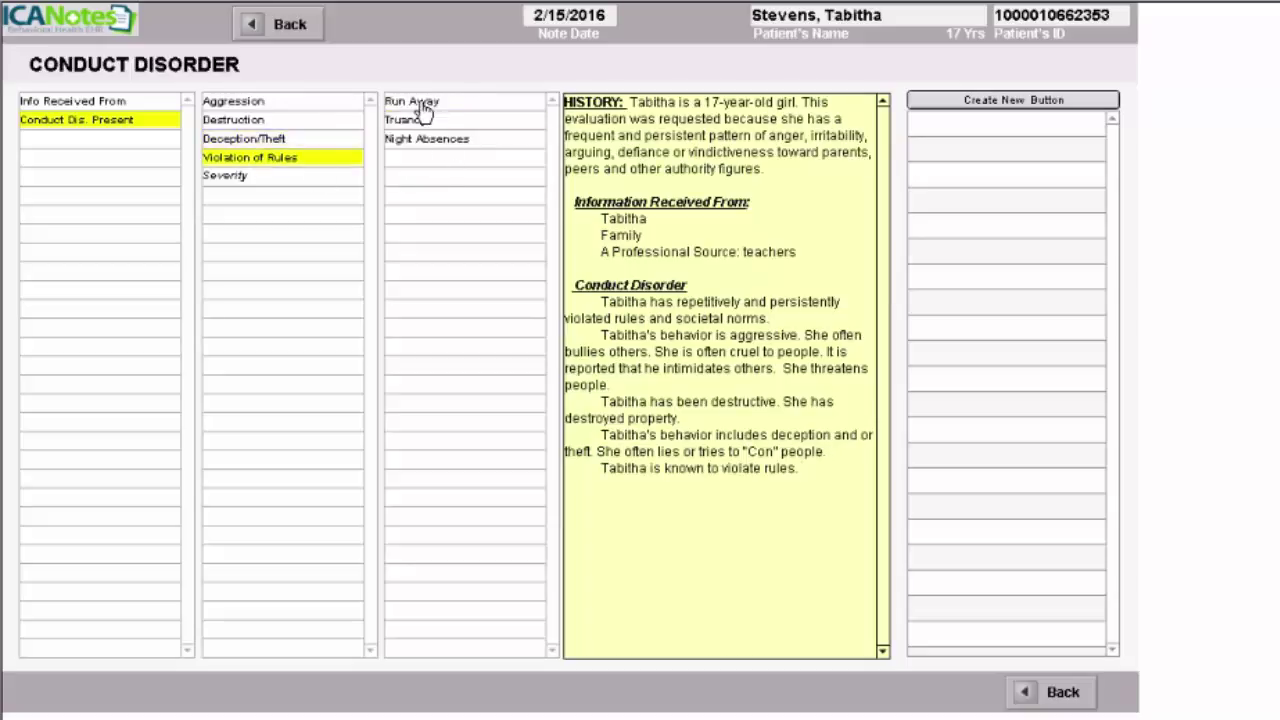
pyautogui.click(418, 104)
pyautogui.click(423, 121)
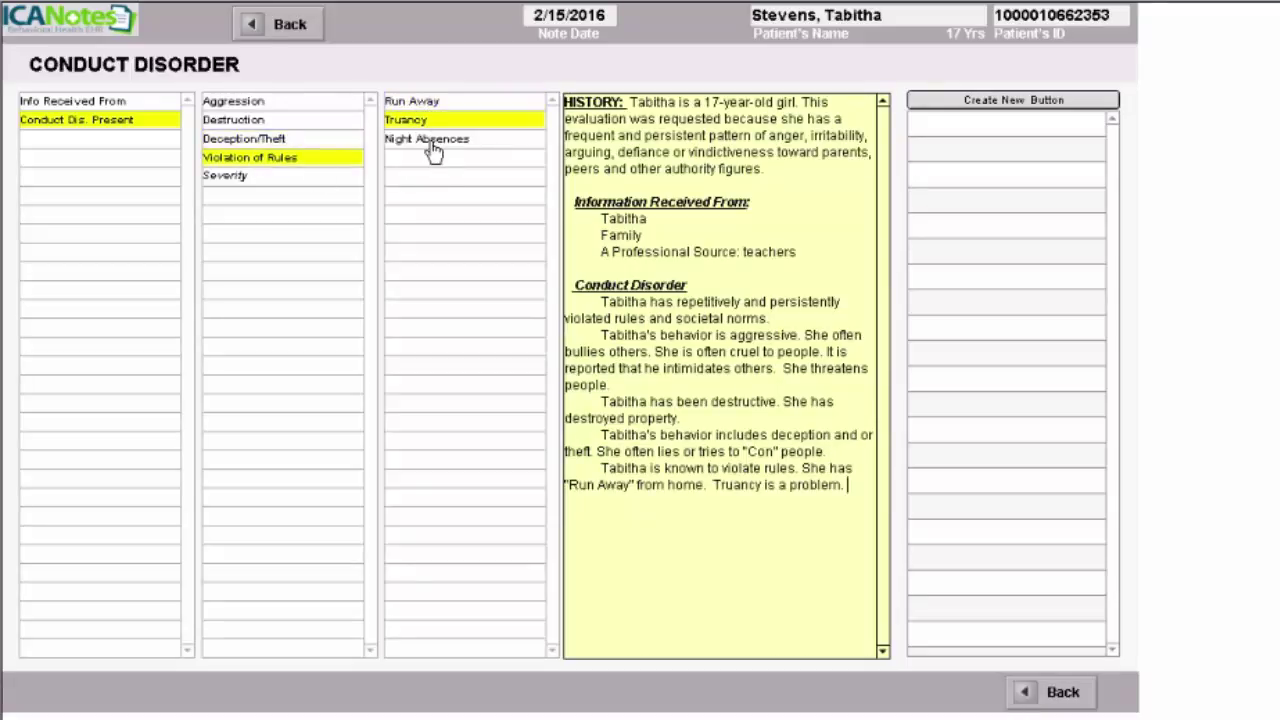
pyautogui.click(435, 145)
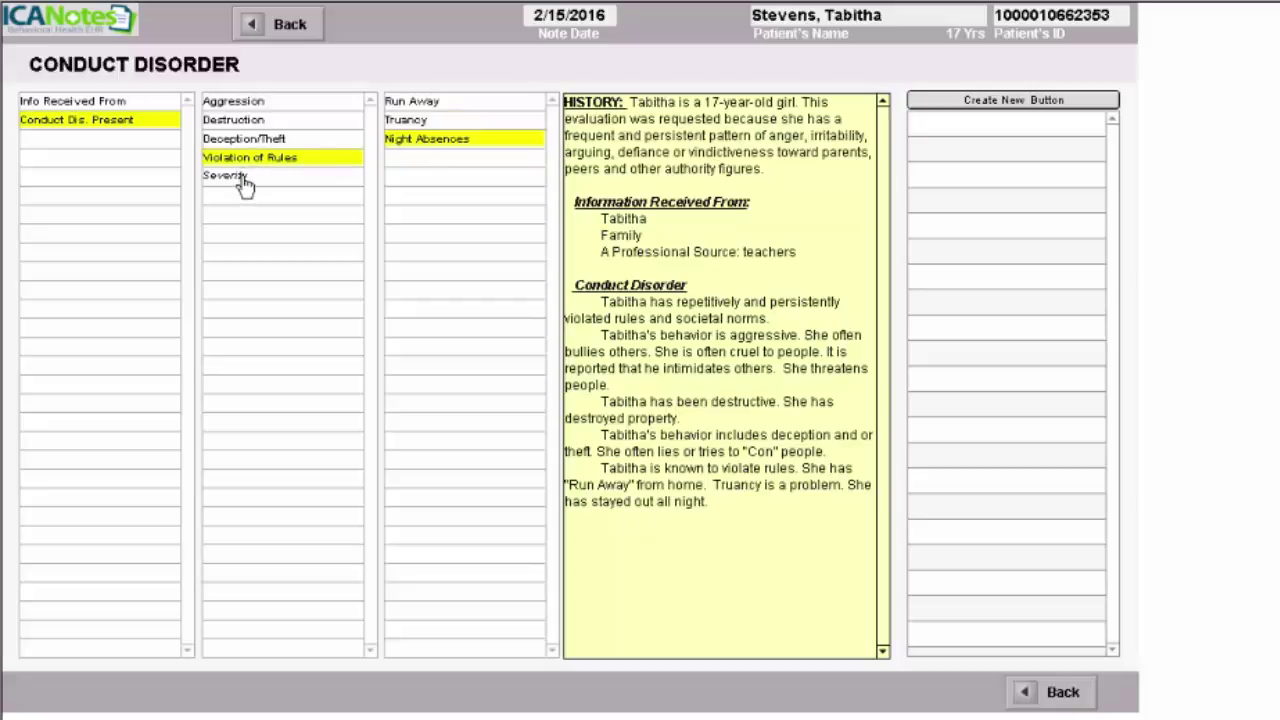
# Record the conduct disorder's severity as Severe and return to the present illness history page
pyautogui.click(245, 180)
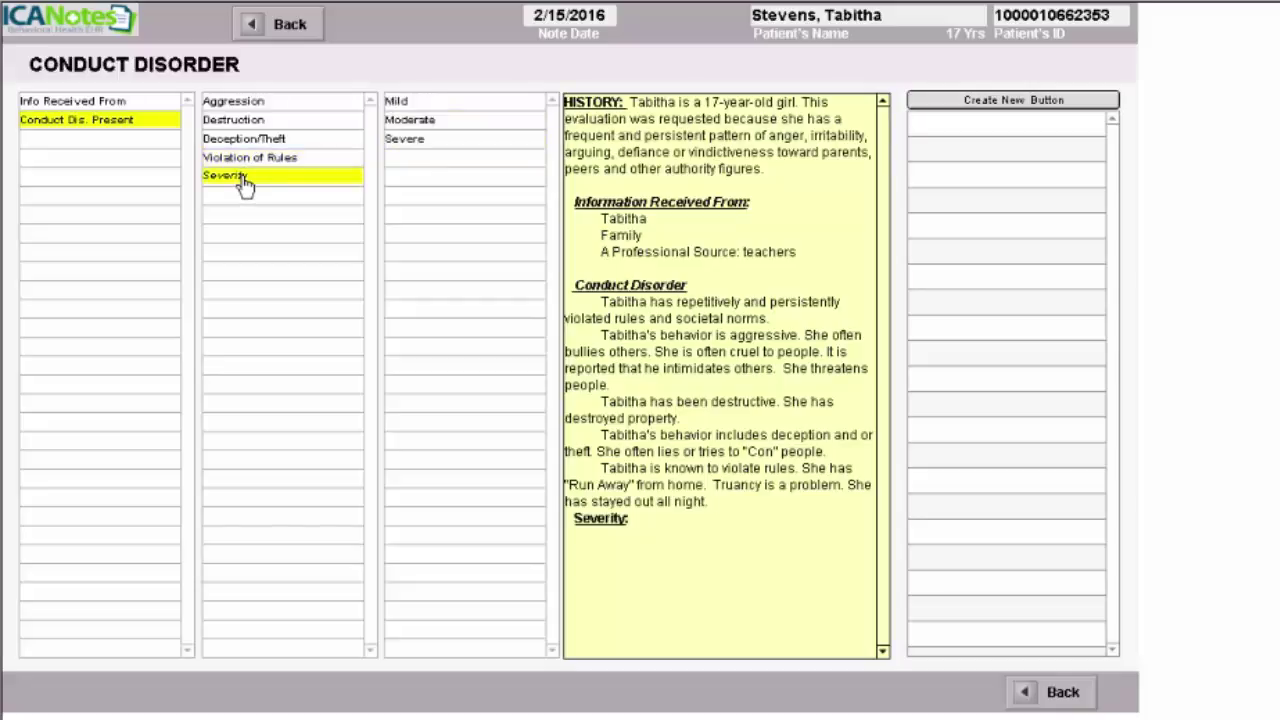
pyautogui.click(417, 148)
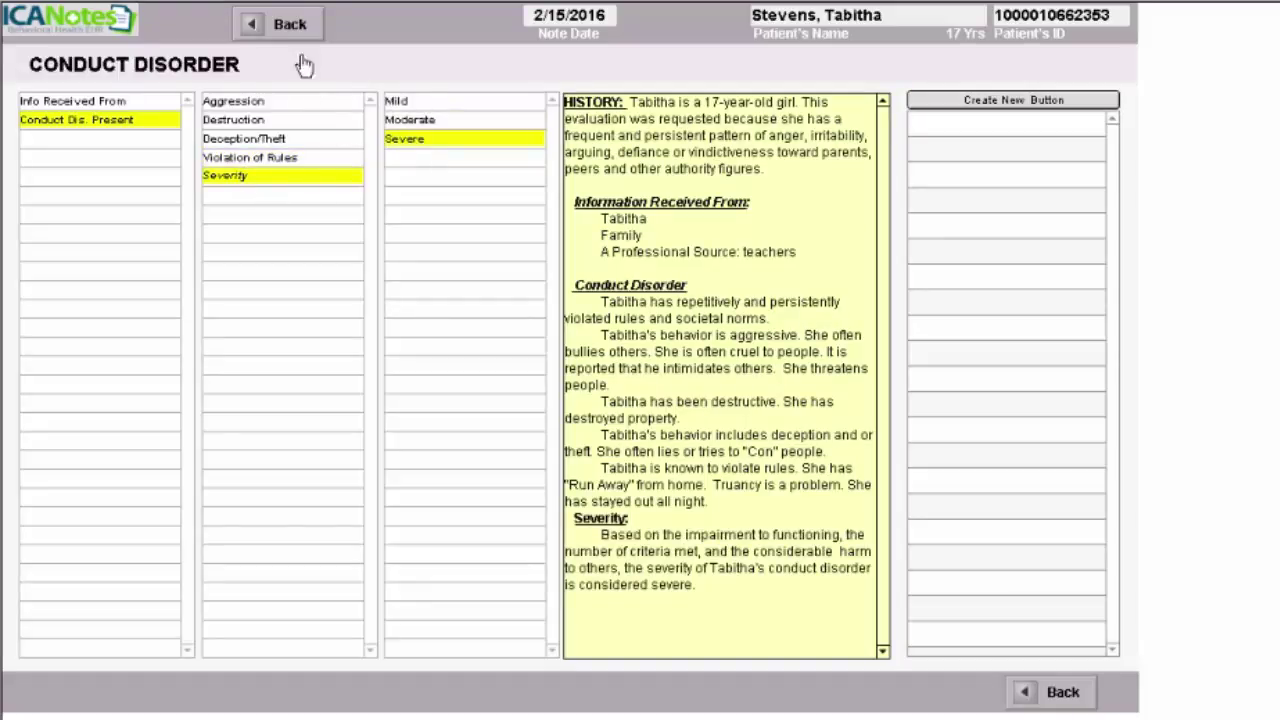
pyautogui.click(291, 25)
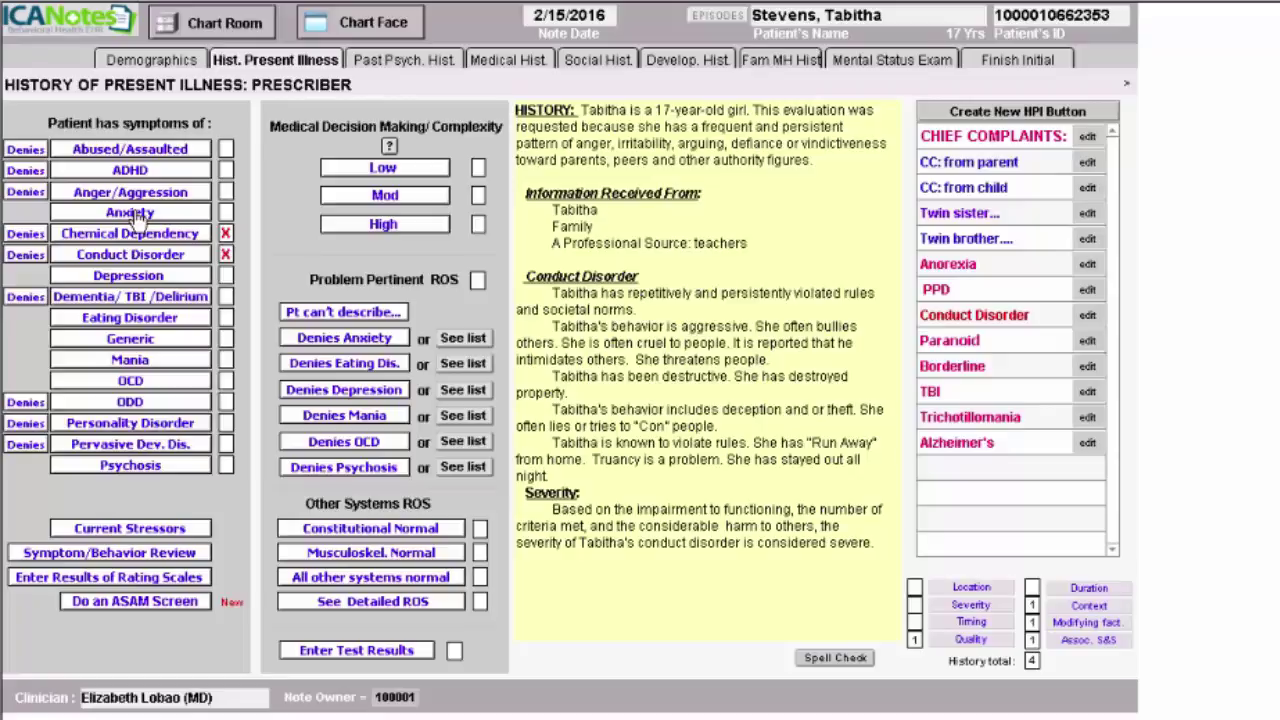
# Set the medical decision making complexity to High and document denial of eating disorder and mania symptoms
pyautogui.click(392, 227)
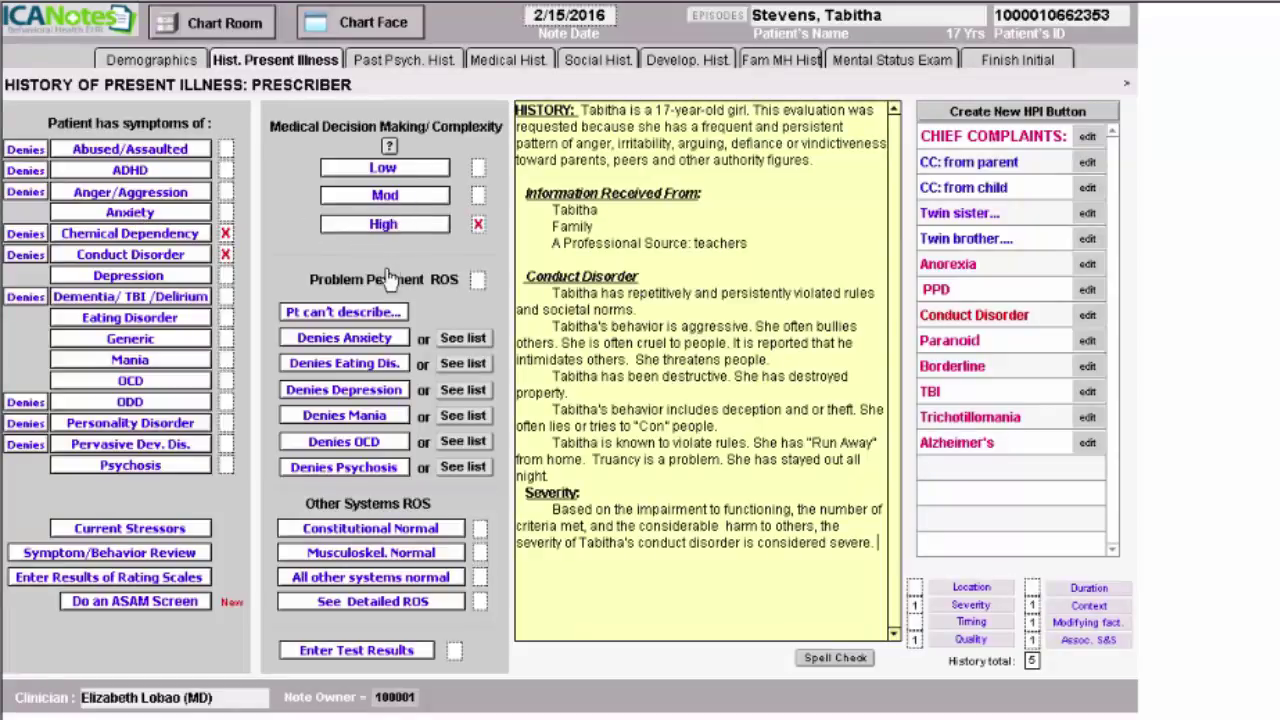
pyautogui.click(350, 364)
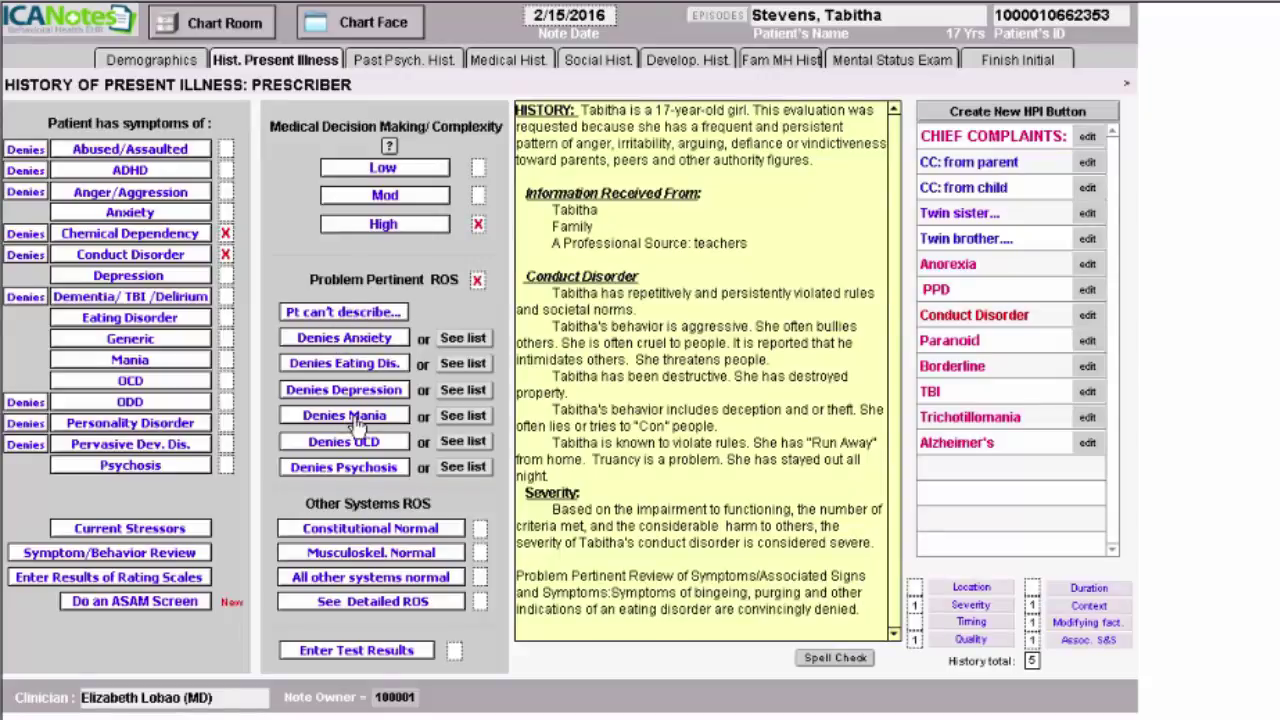
pyautogui.click(350, 418)
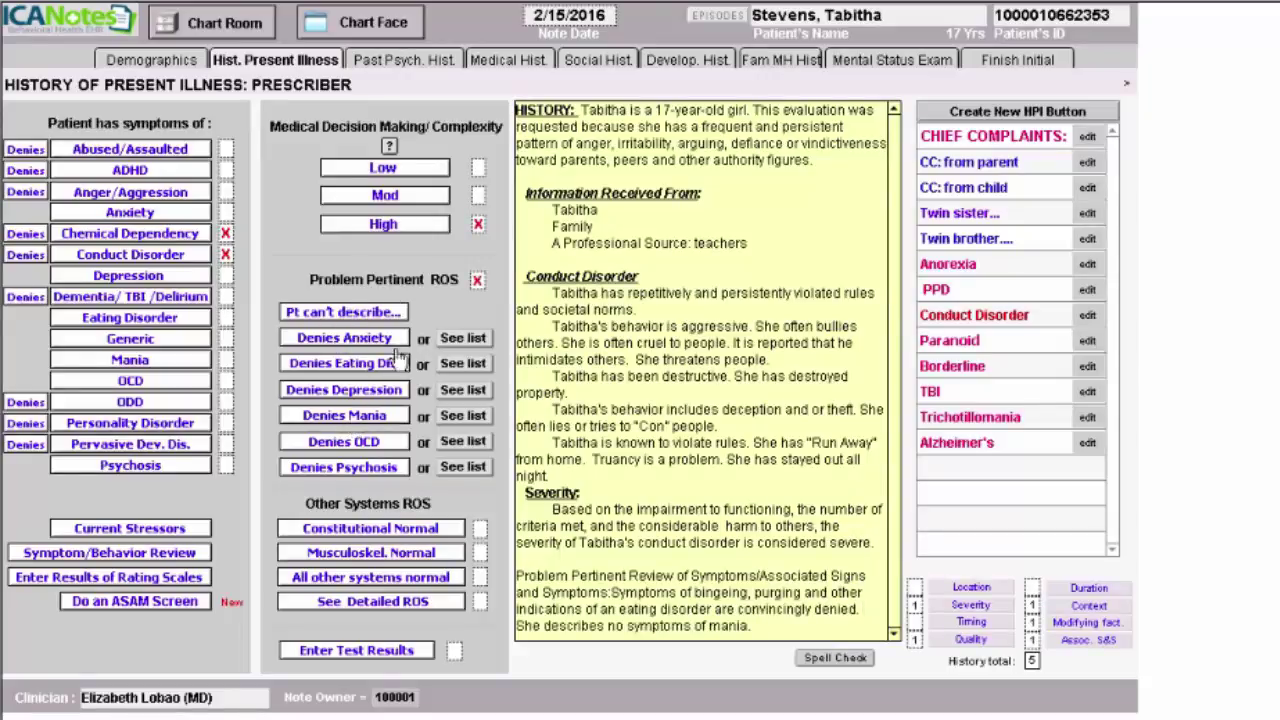
# Insert the ADDENDUM text at the end of the past psychiatric history and tidy the blank lines around it
pyautogui.click(410, 64)
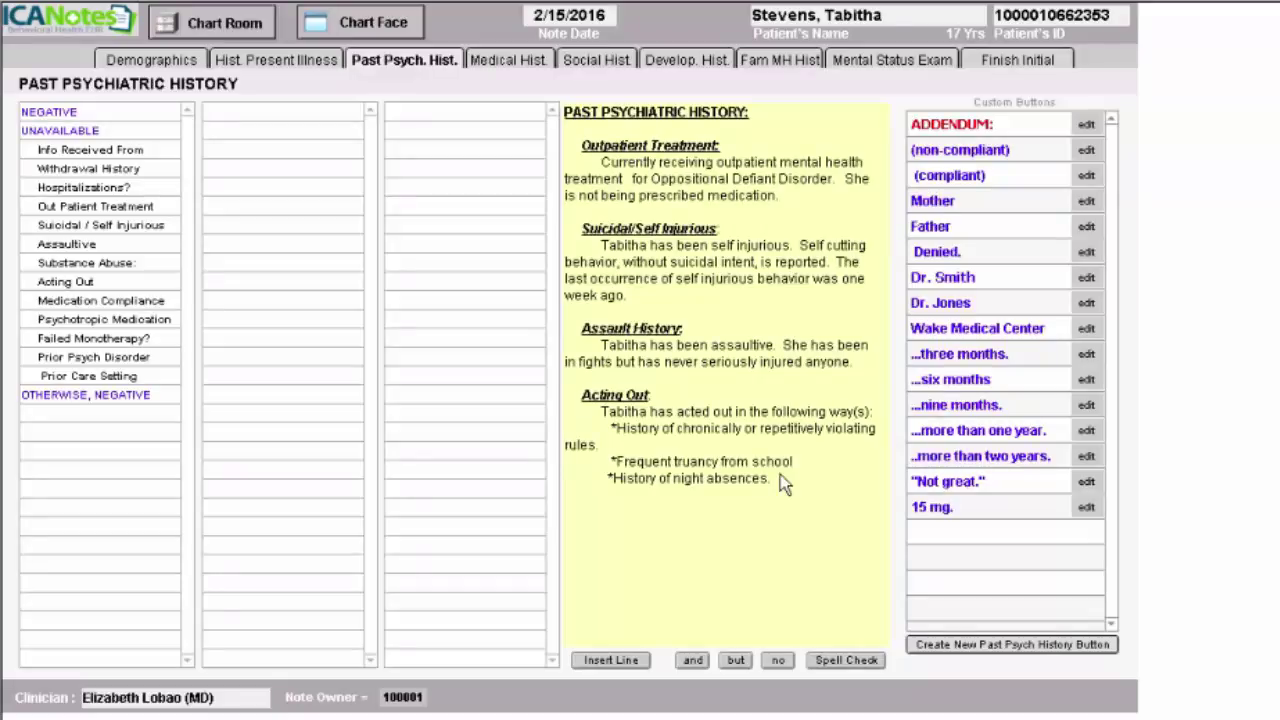
pyautogui.click(975, 130)
pyautogui.click(562, 561)
pyautogui.press('BackSpace')
pyautogui.press('BackSpace')
pyautogui.press('BackSpace')
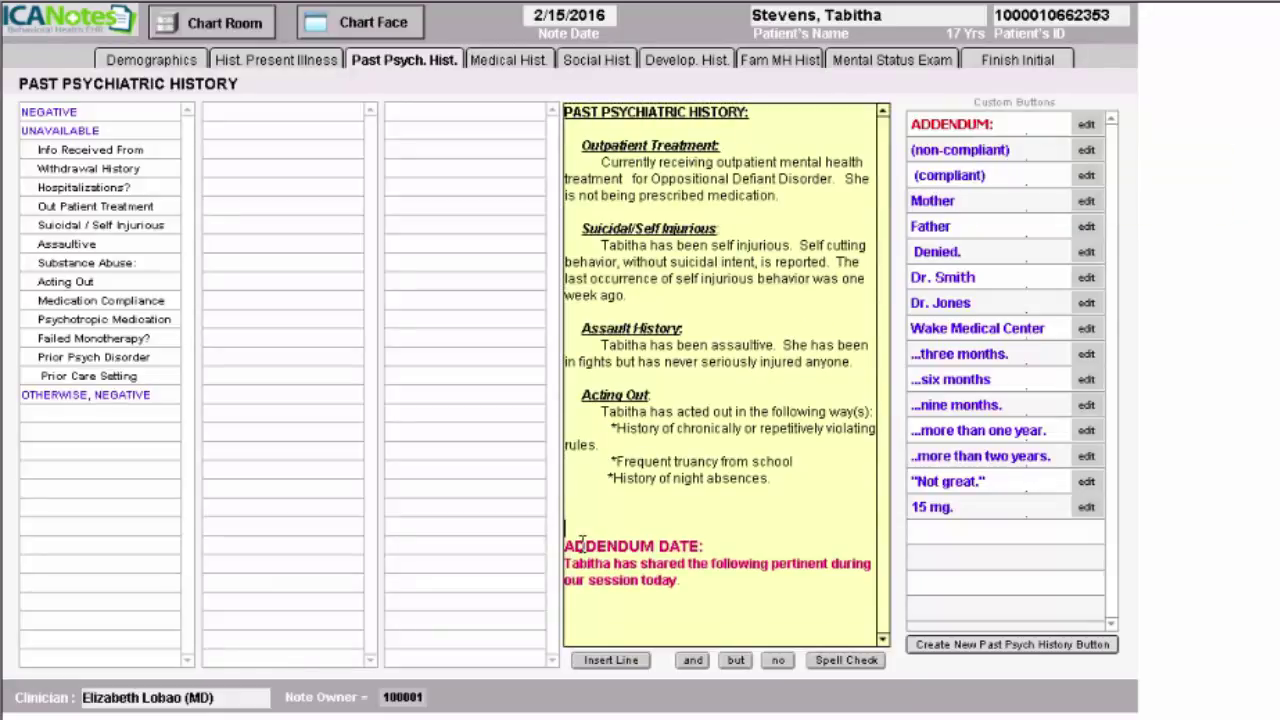
pyautogui.press('Return')
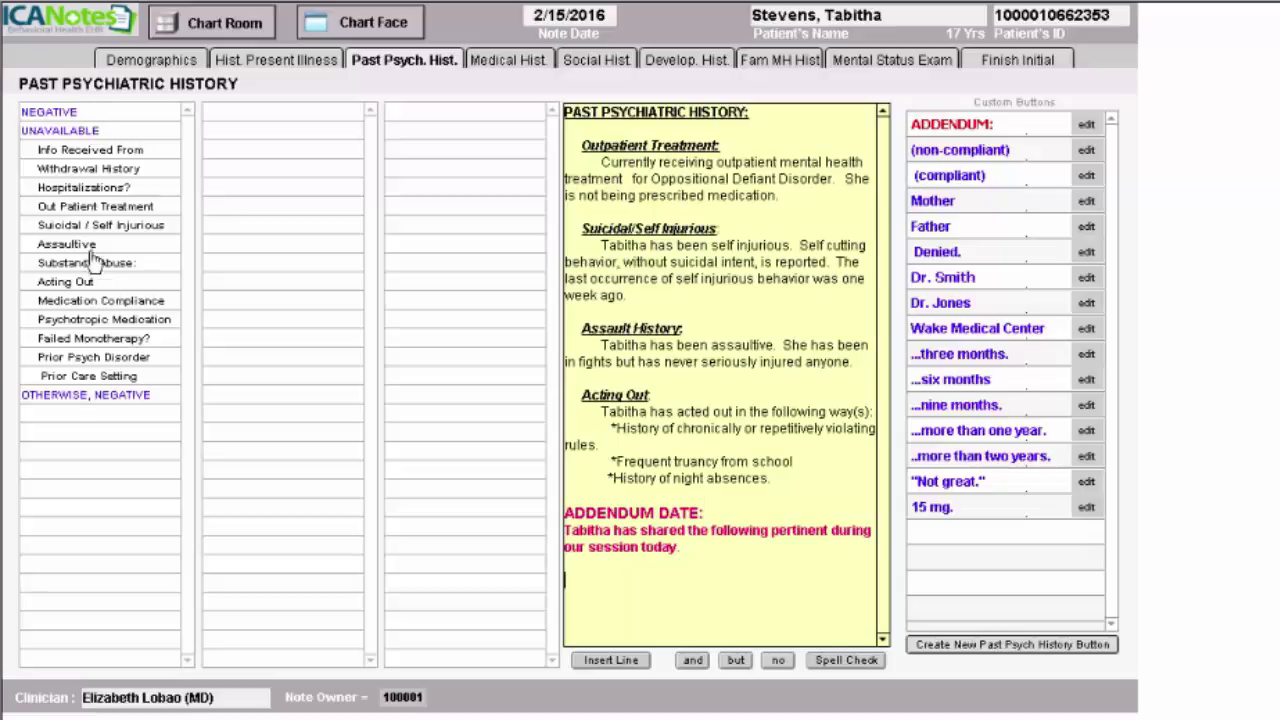
# Under the addendum, document admitted acting out with sexual promiscuity and truancy, removing the extra blank lines above the entry
pyautogui.click(88, 284)
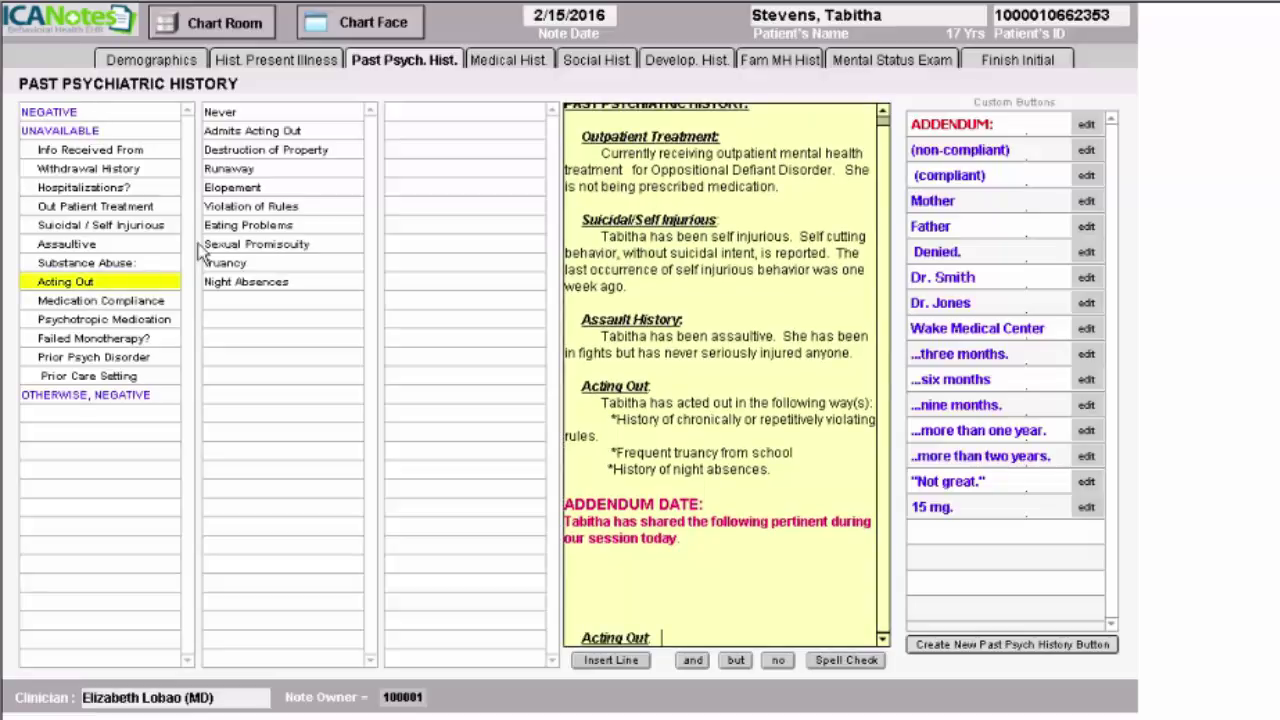
pyautogui.click(258, 135)
pyautogui.moveTo(598, 612); pyautogui.dragTo(680, 528)
pyautogui.rightClick(572, 550)
pyautogui.click(592, 562)
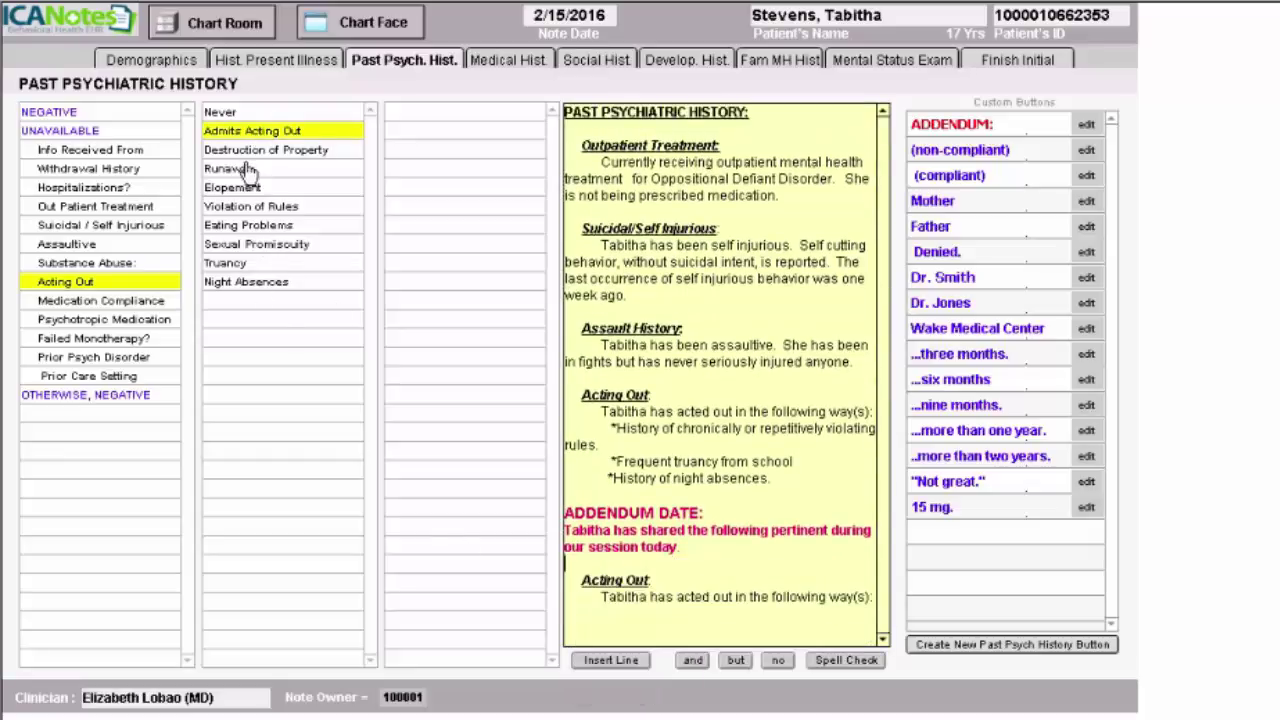
pyautogui.click(258, 251)
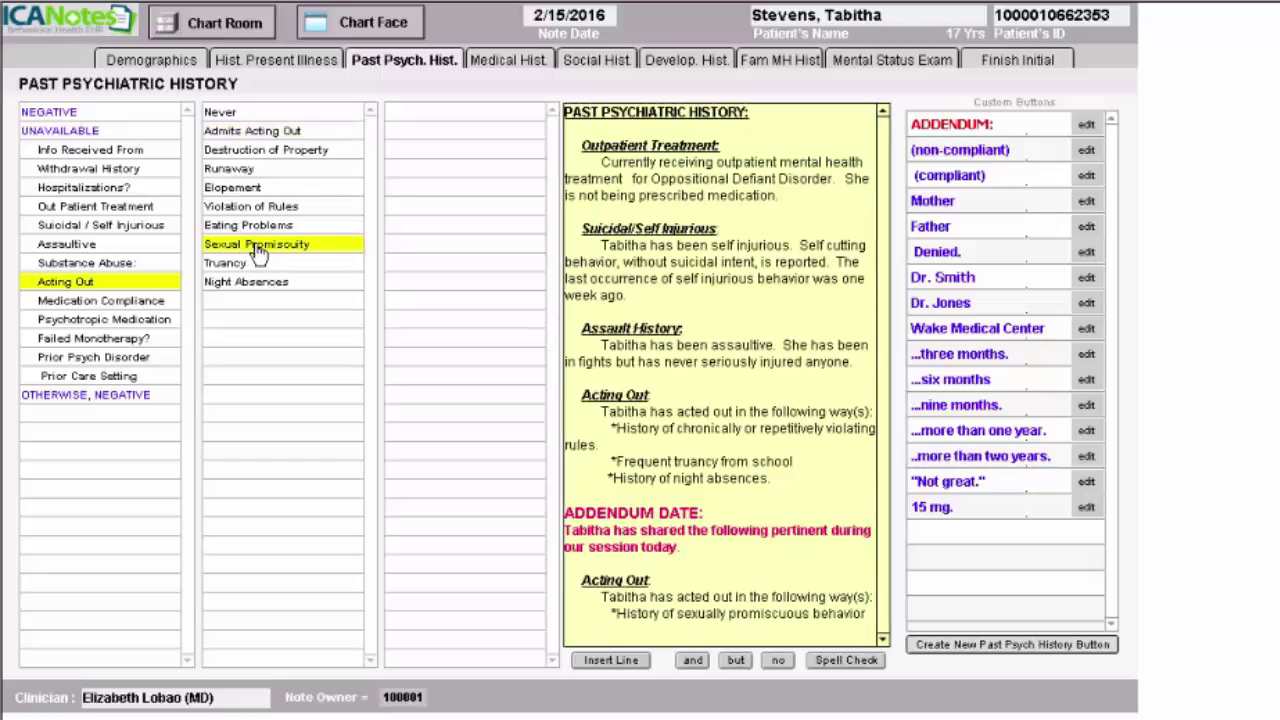
pyautogui.click(246, 266)
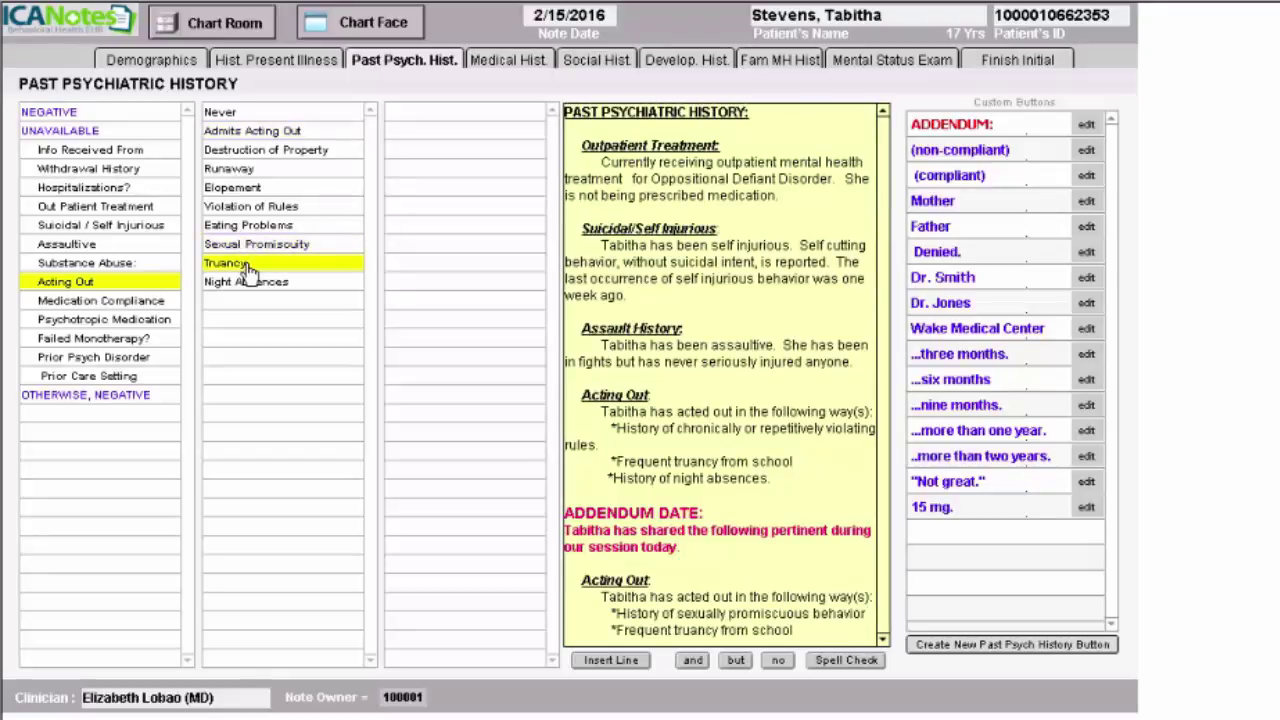
# Add night absences to the acting out entry in the addendum, and insert the ADDENDUM text in the medical history
pyautogui.click(253, 287)
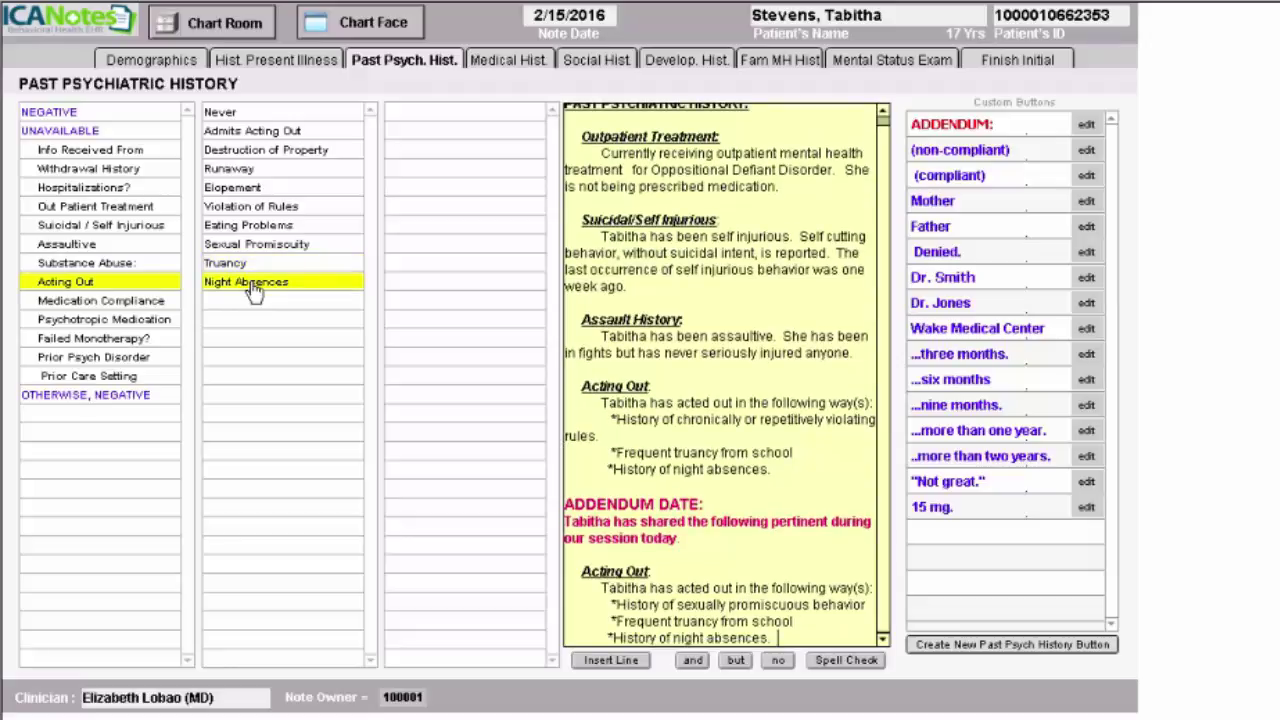
pyautogui.click(527, 64)
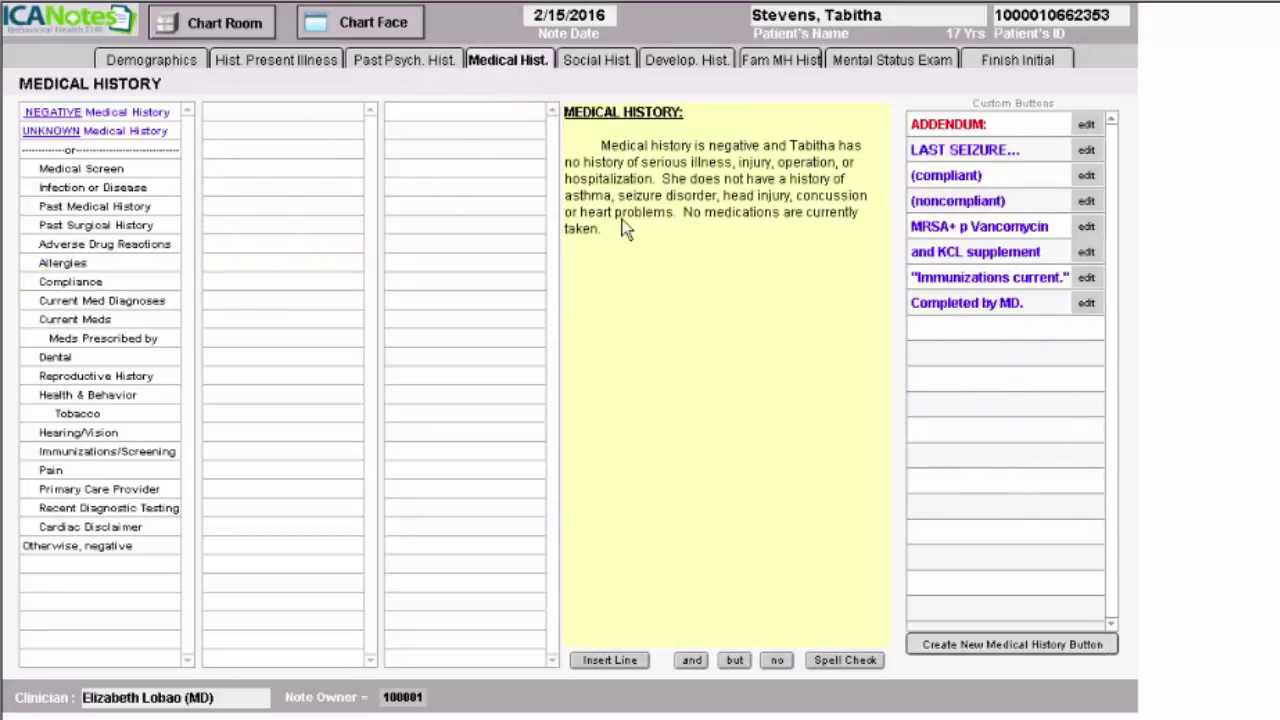
pyautogui.click(948, 126)
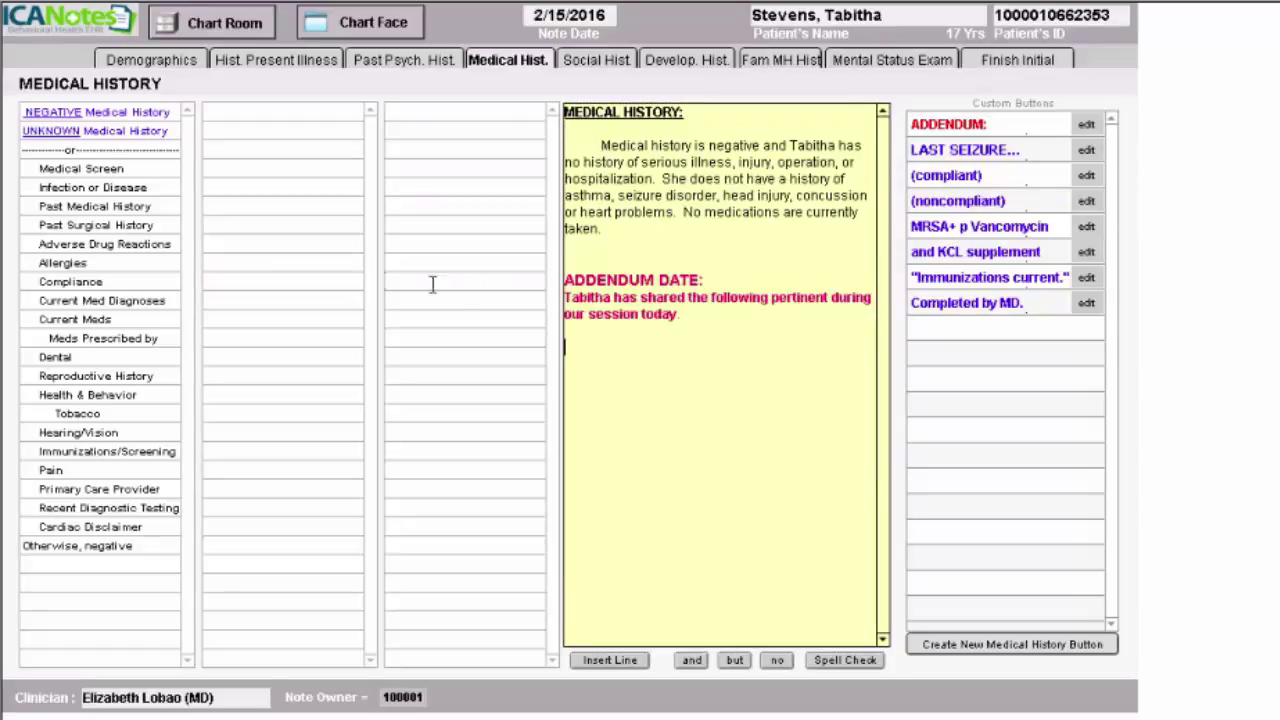
# Under the medical history addendum, document no known adverse drug reactions and a peanut allergy with hives
pyautogui.click(112, 248)
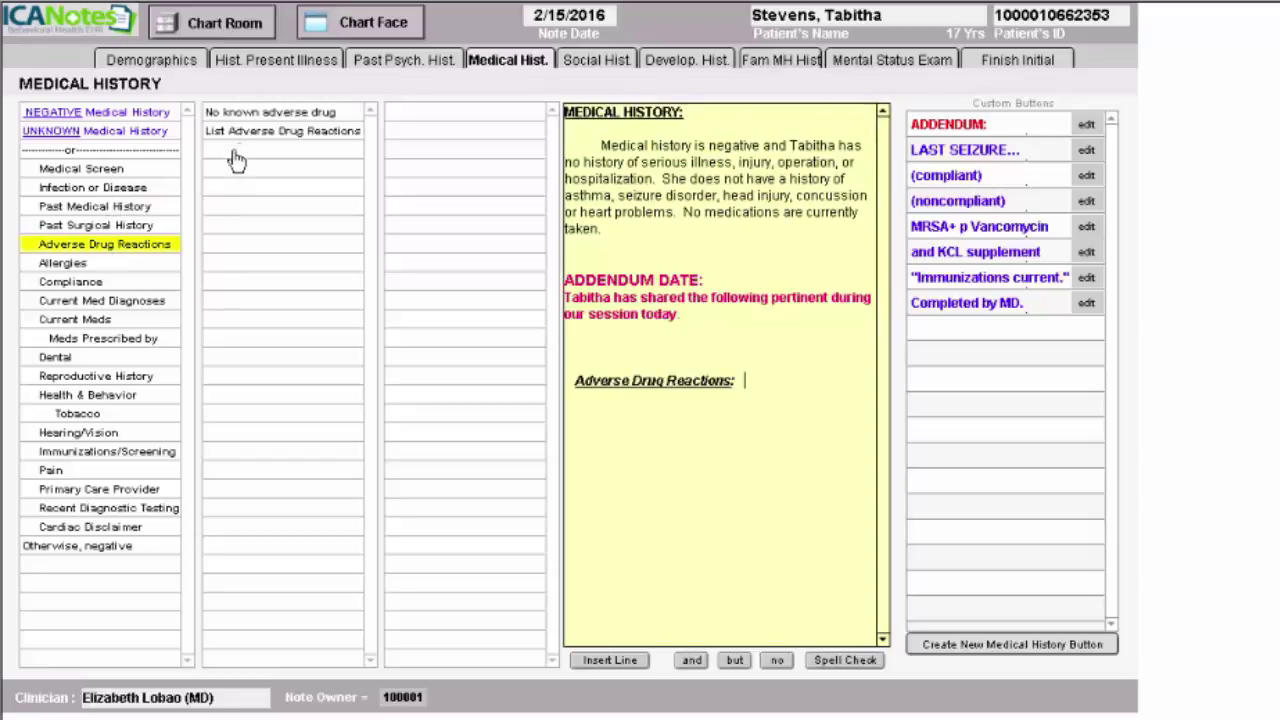
pyautogui.click(252, 114)
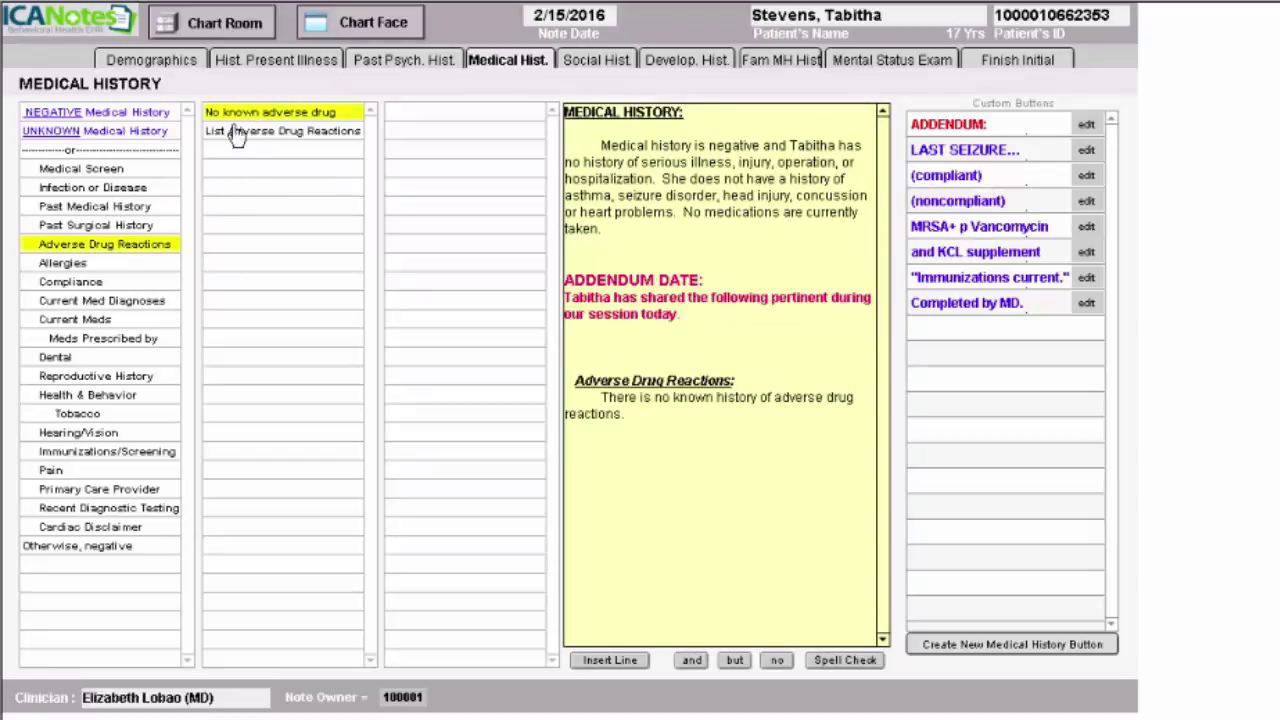
pyautogui.click(79, 266)
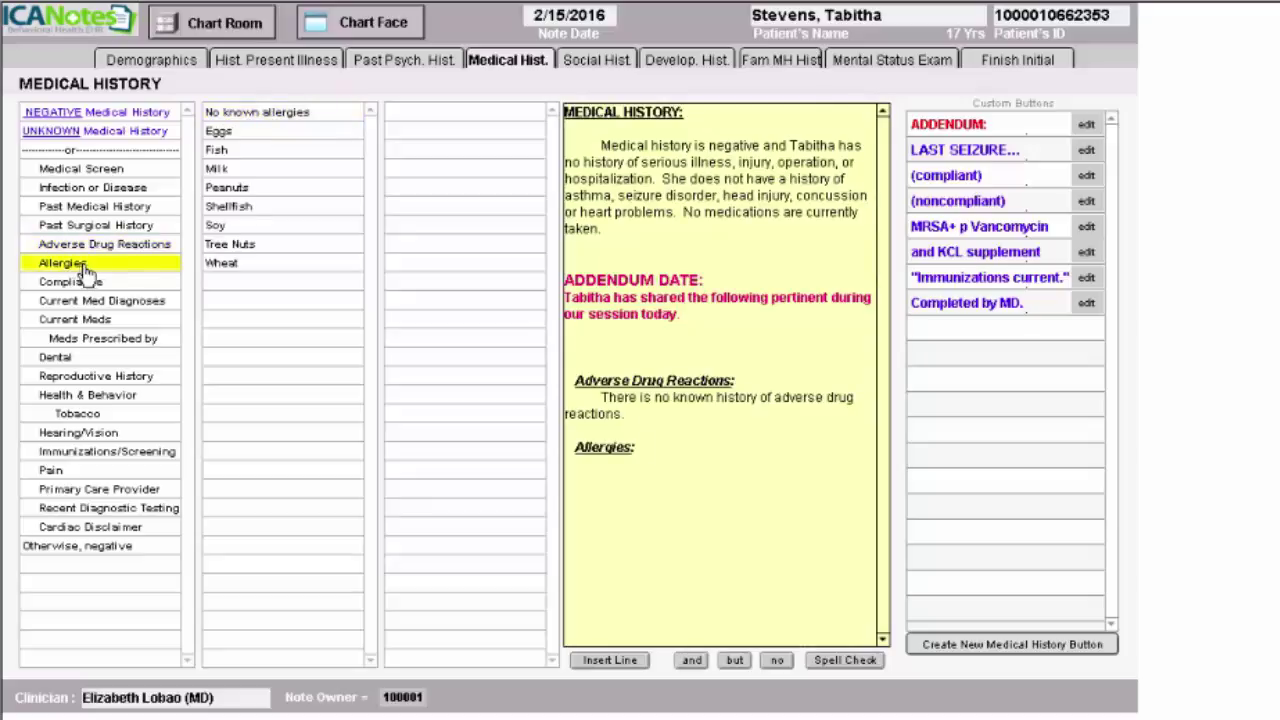
pyautogui.click(242, 190)
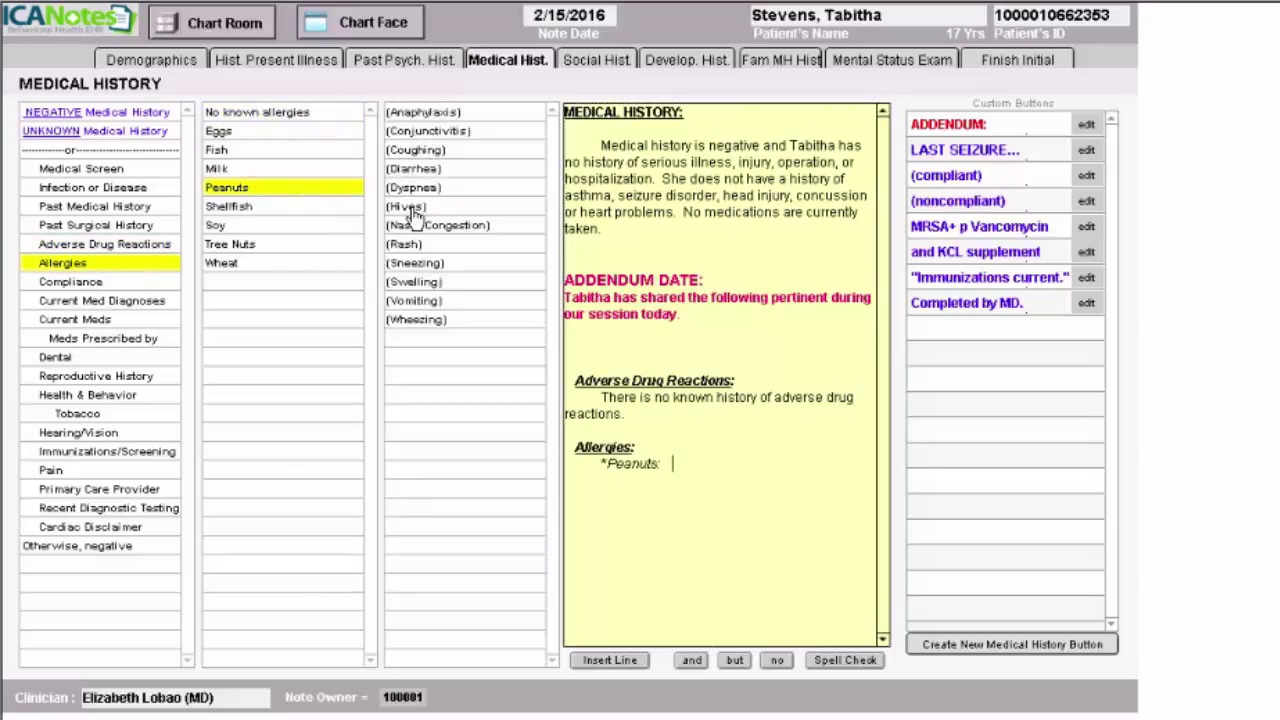
pyautogui.click(412, 208)
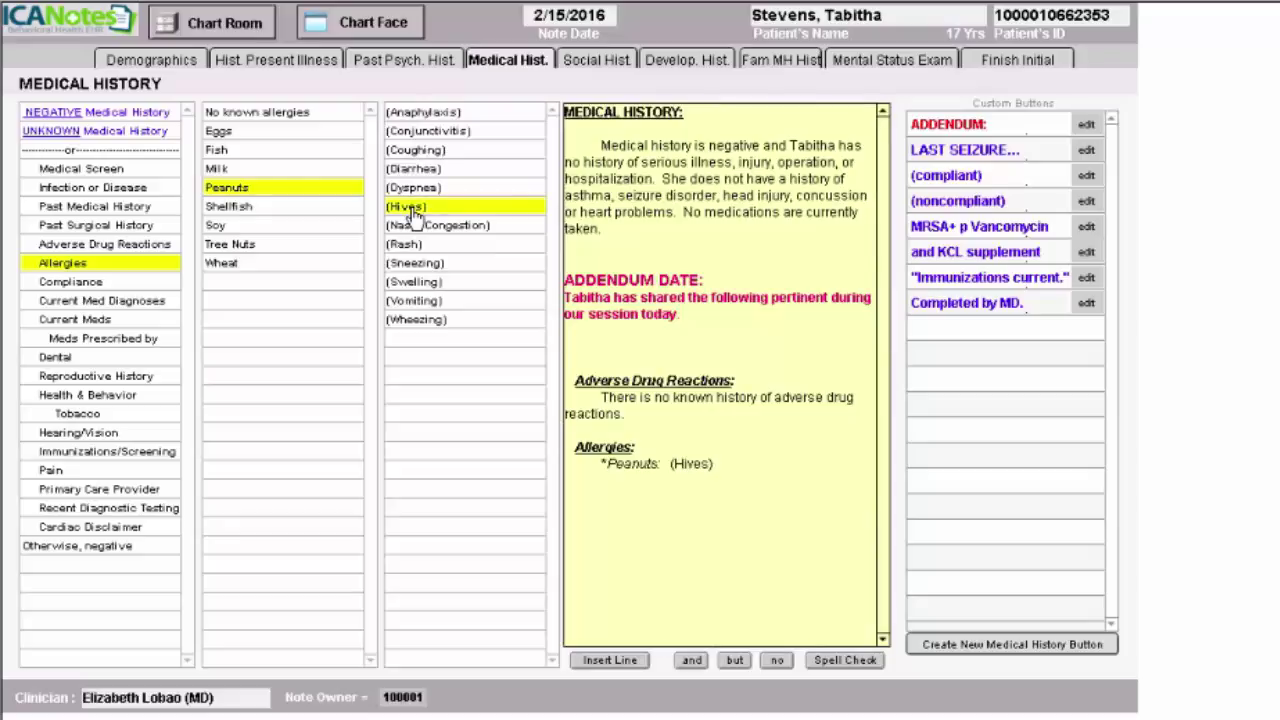
# Add a reproductive history entry to the medical history stating that the patient is not pregnant
pyautogui.click(130, 378)
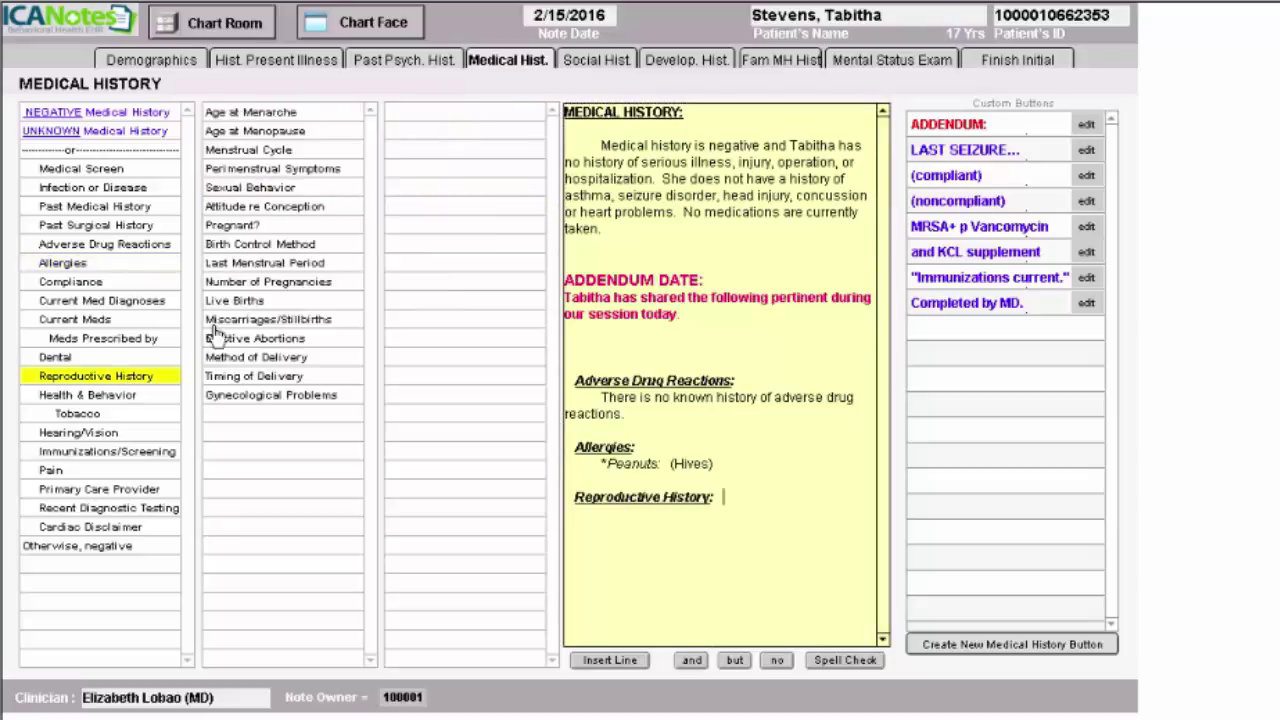
pyautogui.click(230, 228)
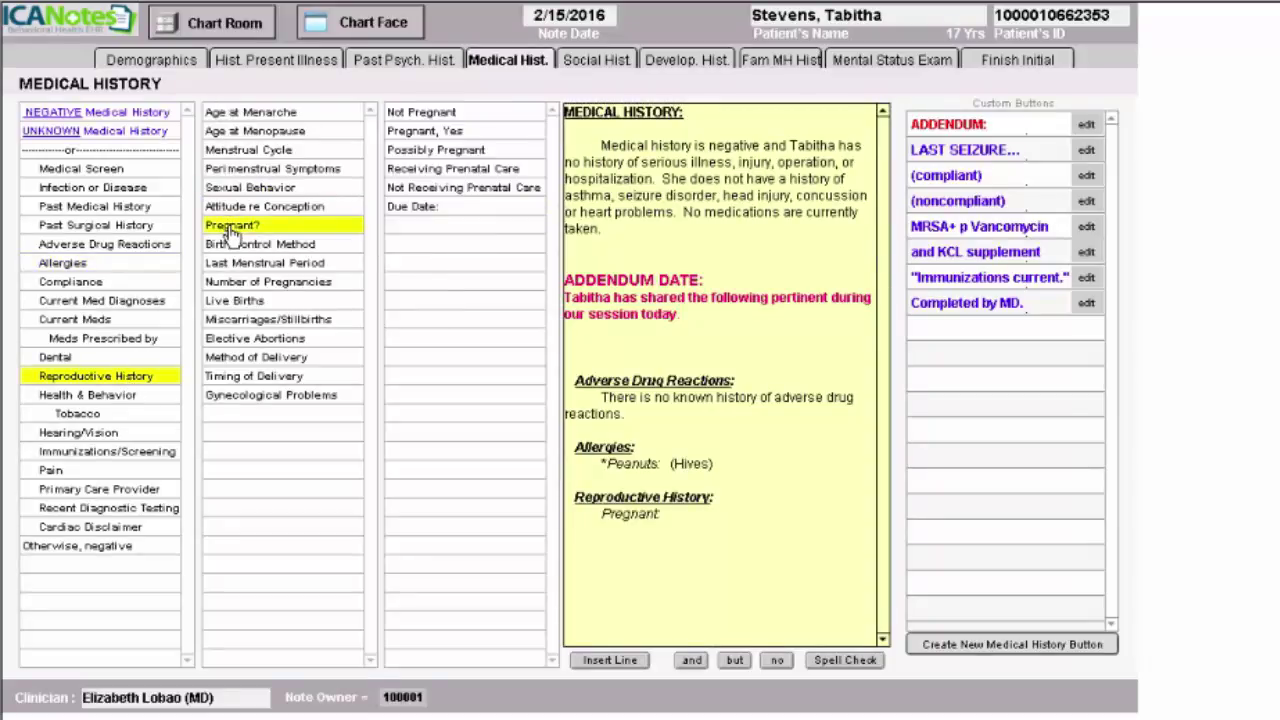
pyautogui.click(432, 114)
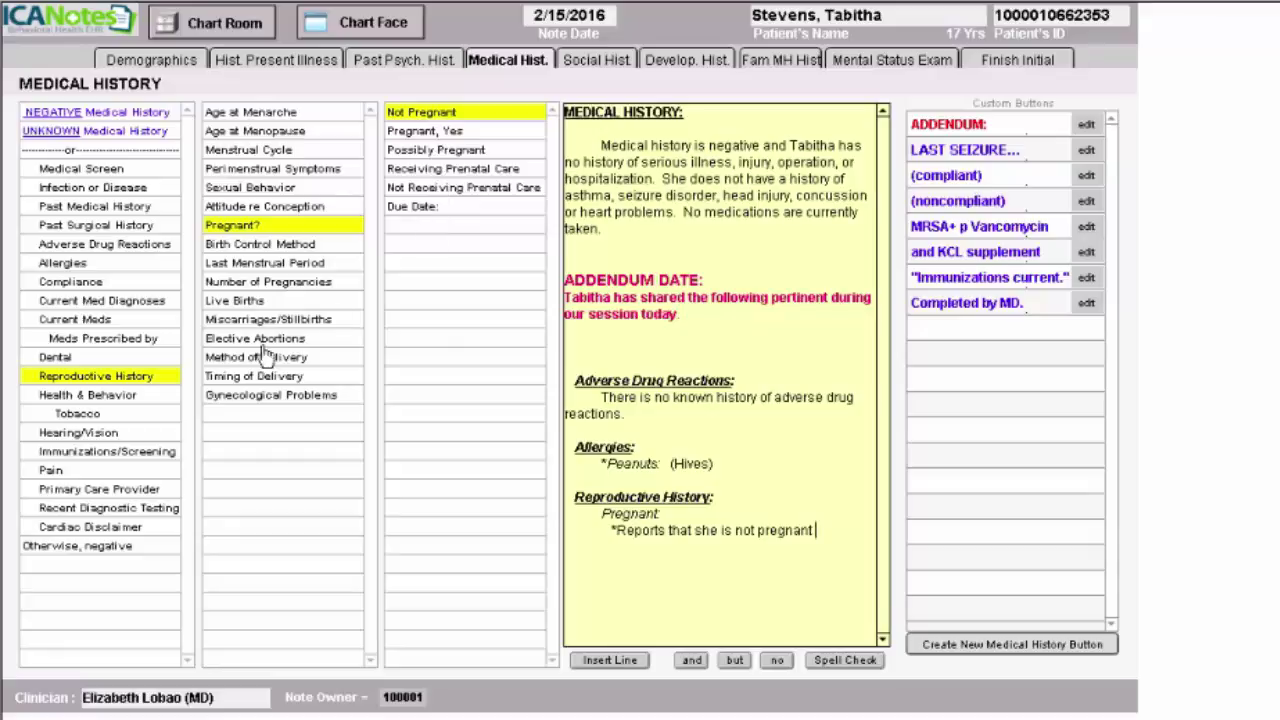
# Document tobacco use as current every day smoker with more than two packs per day, separated from the reproductive history by a blank line
pyautogui.click(101, 416)
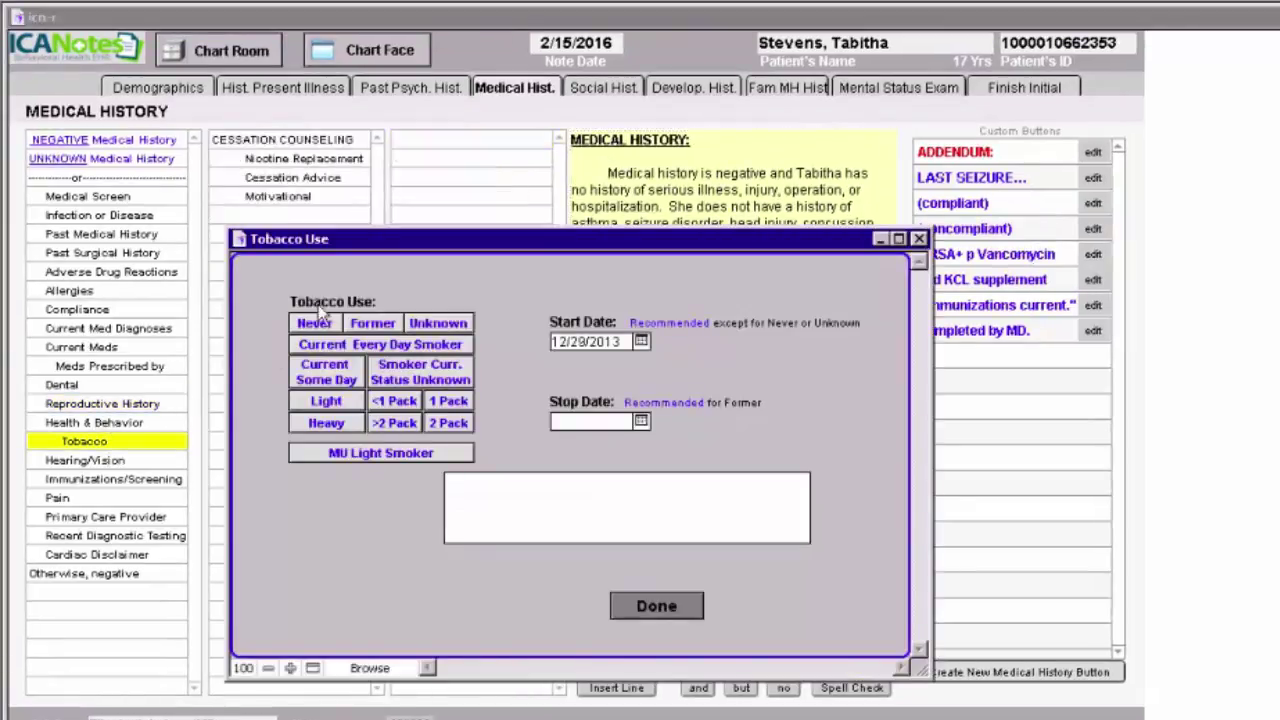
pyautogui.click(425, 355)
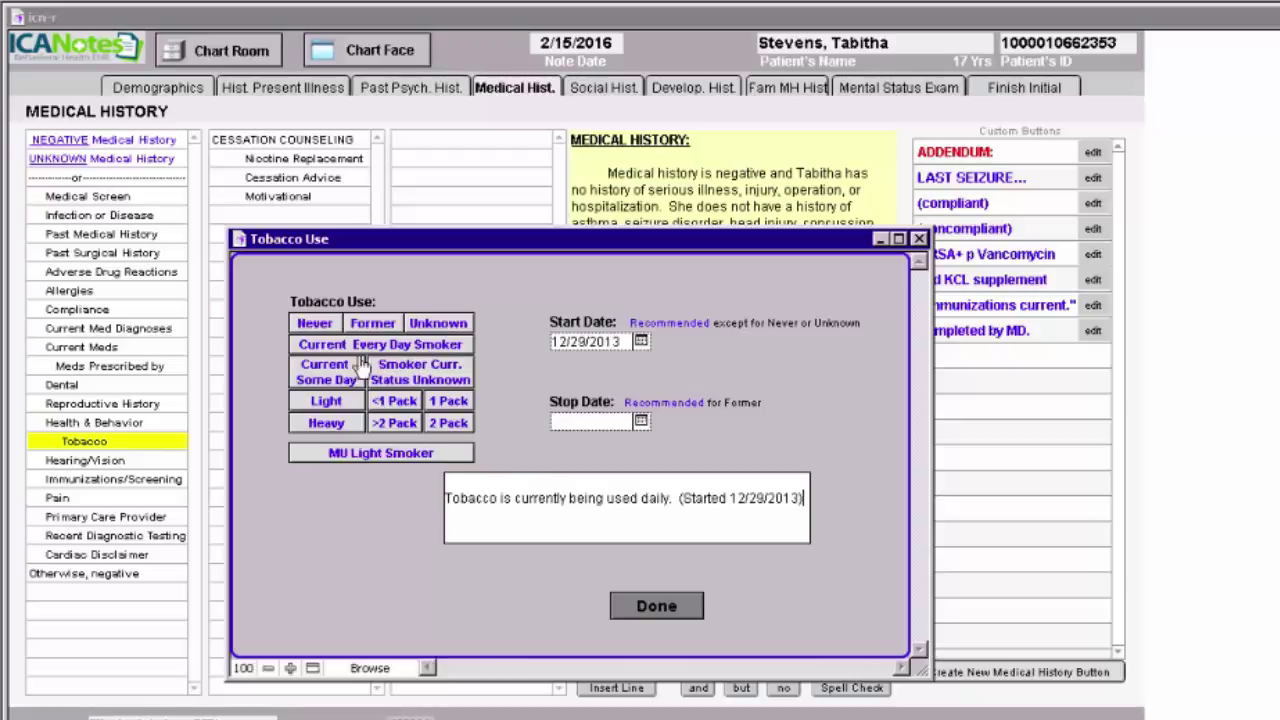
pyautogui.click(396, 424)
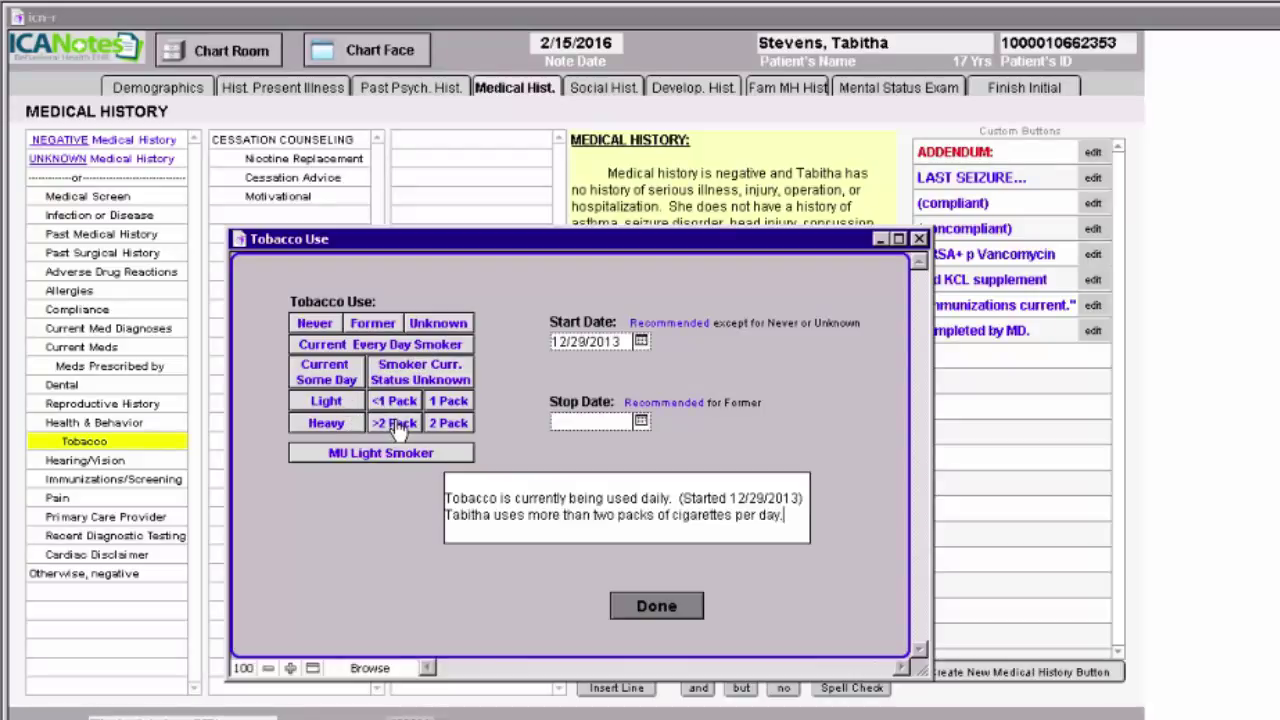
pyautogui.click(656, 607)
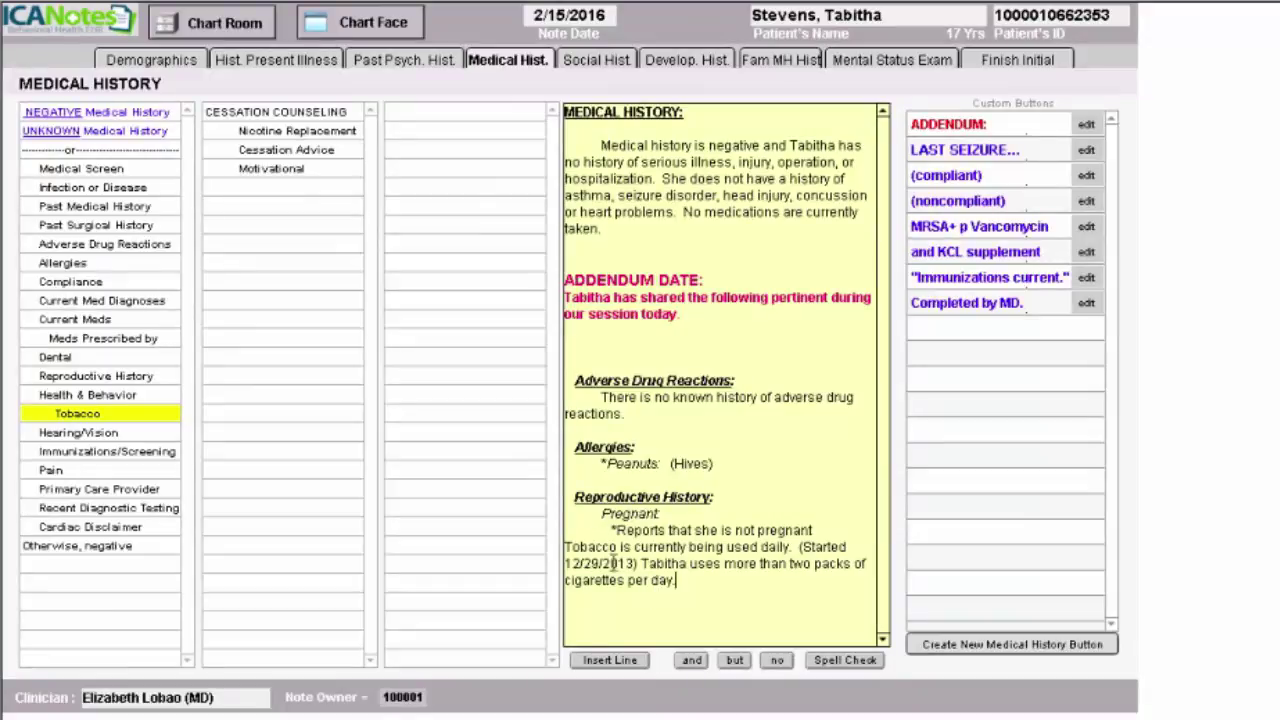
pyautogui.press('Return')
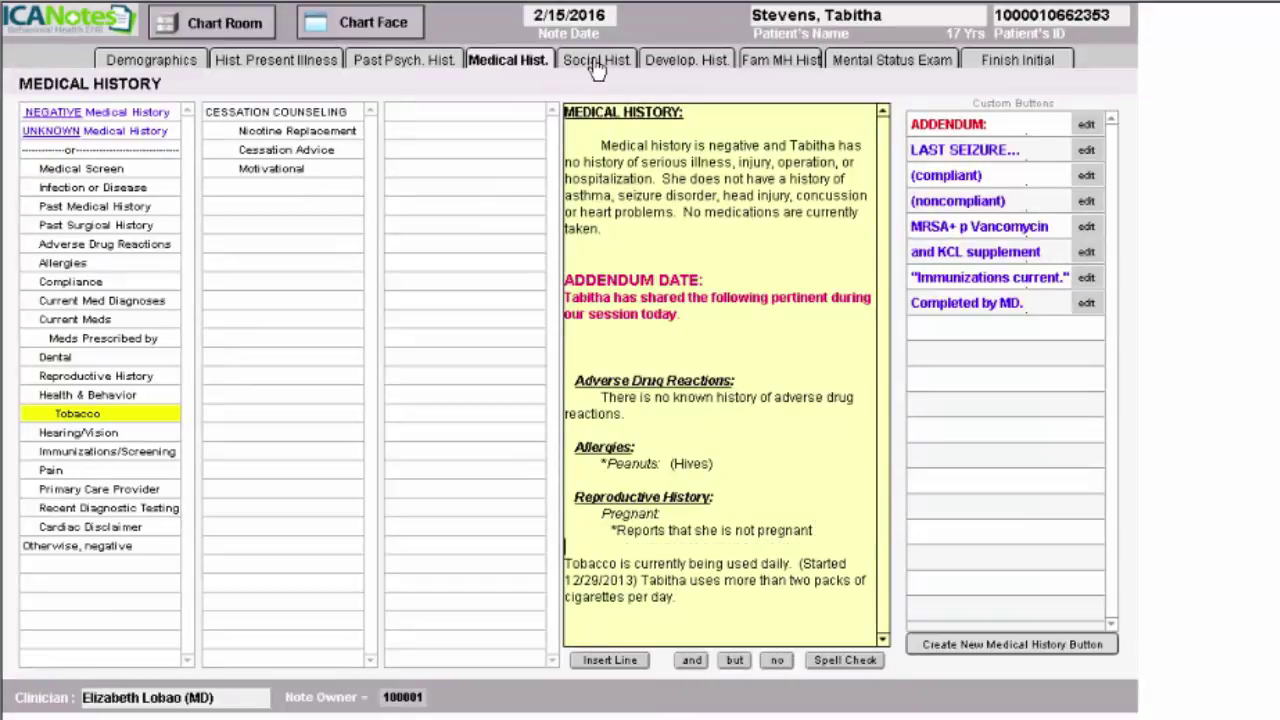
# In the developmental history, document the mother's alcohol use as a pregnancy complication and a pregnancy duration of 28 weeks
pyautogui.click(680, 65)
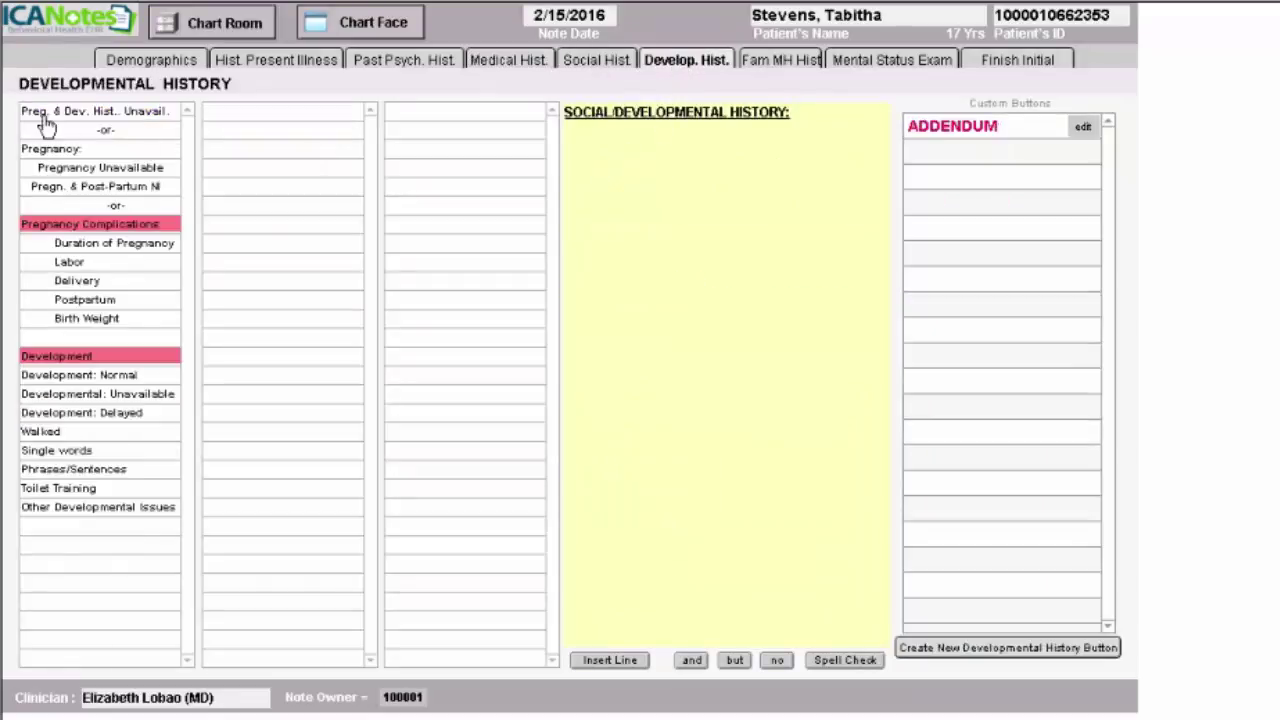
pyautogui.click(92, 245)
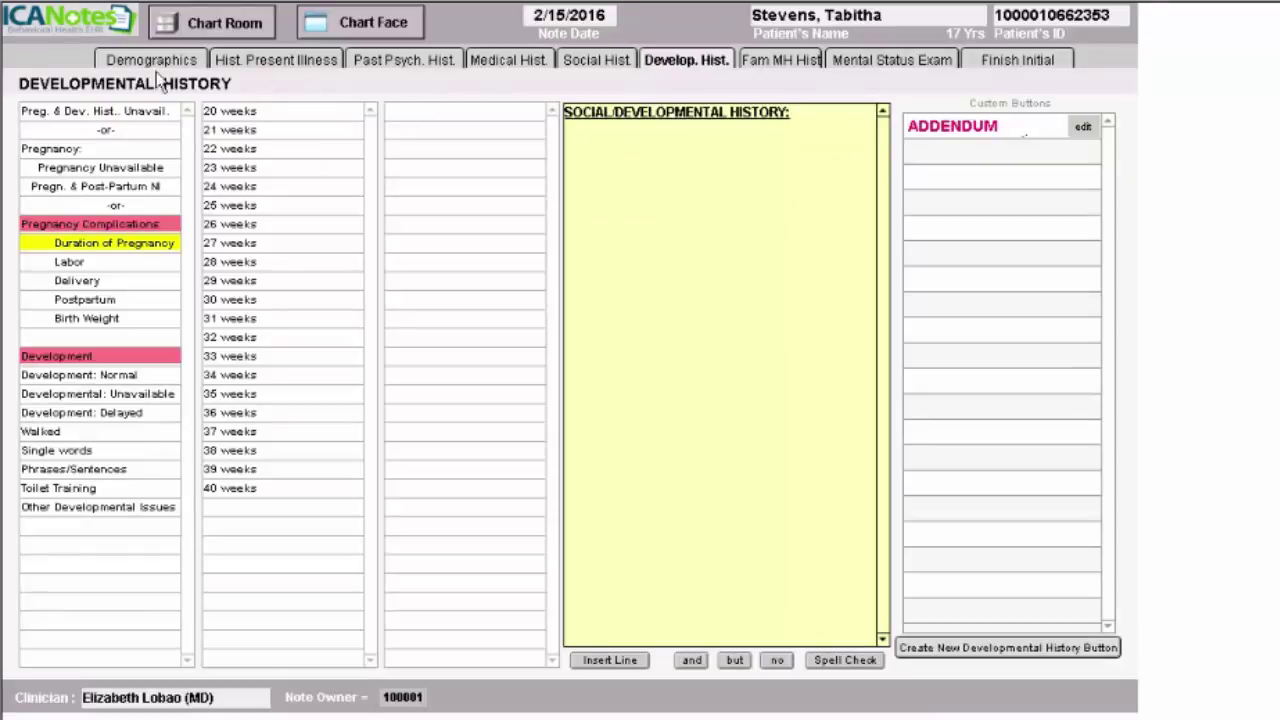
pyautogui.click(106, 225)
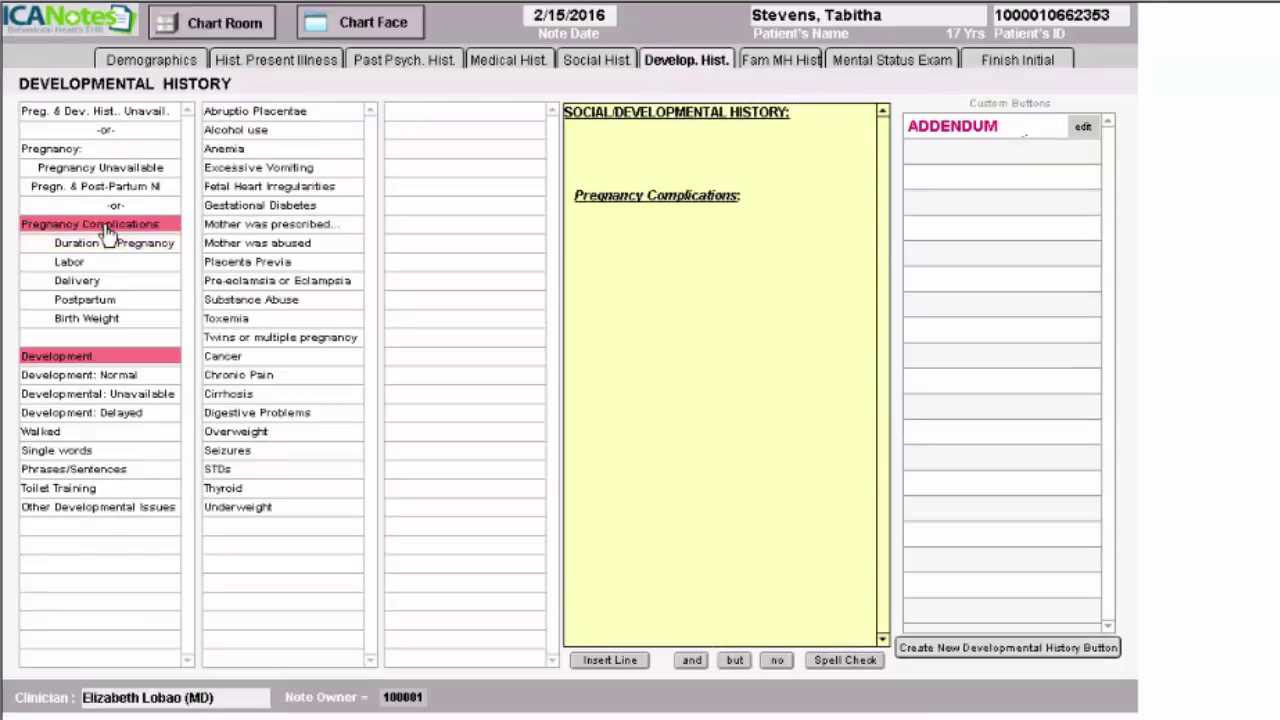
pyautogui.click(236, 131)
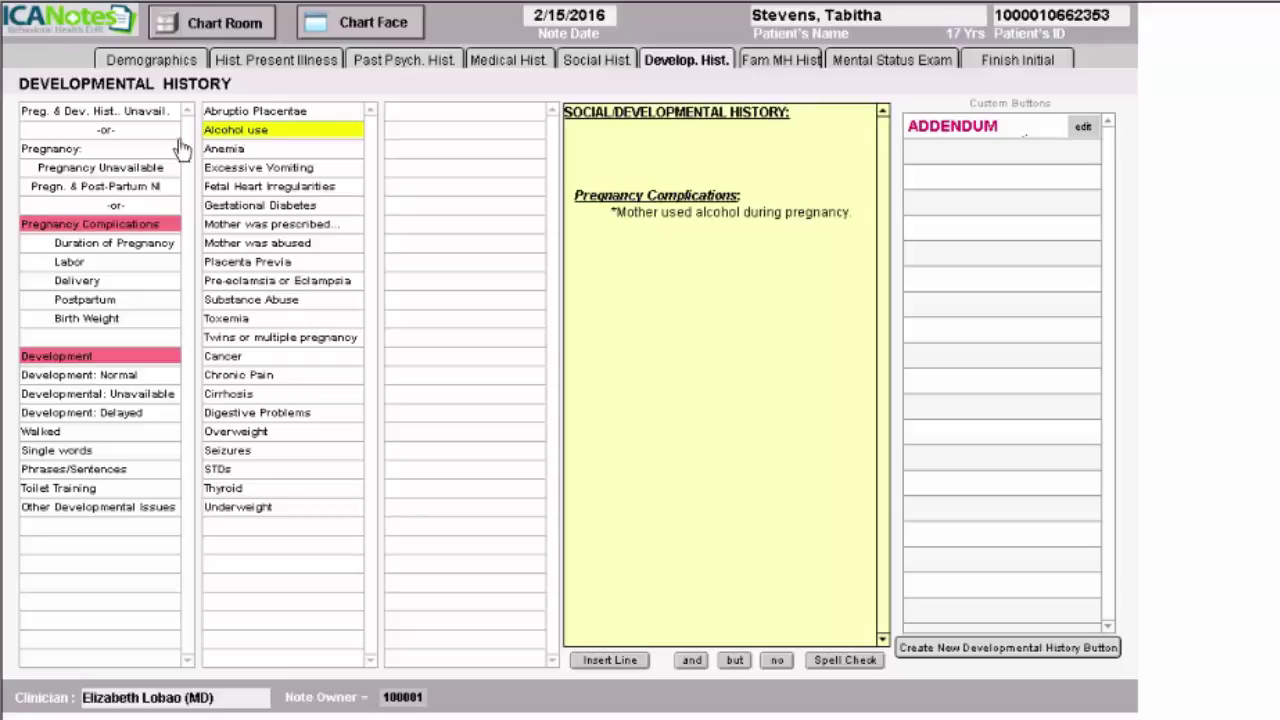
pyautogui.click(116, 250)
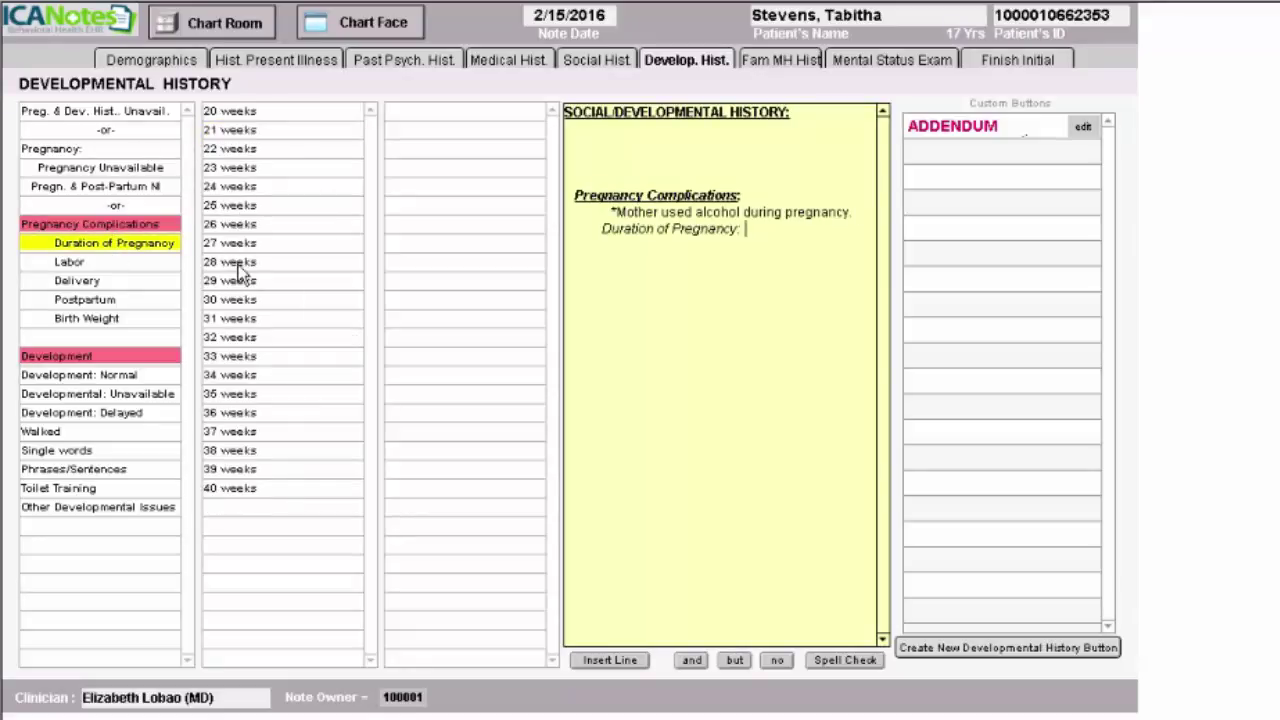
pyautogui.click(230, 262)
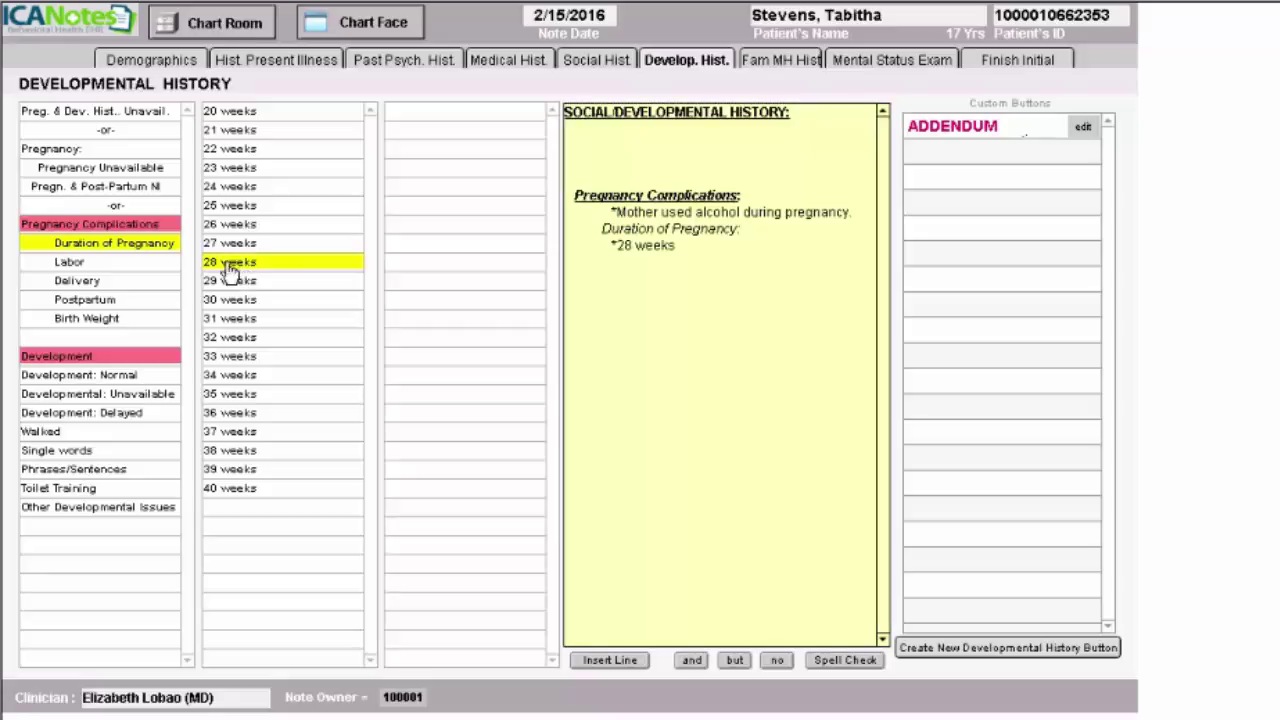
# Document the postpartum complications as breathing problems, incubator used and ventilator used
pyautogui.click(131, 302)
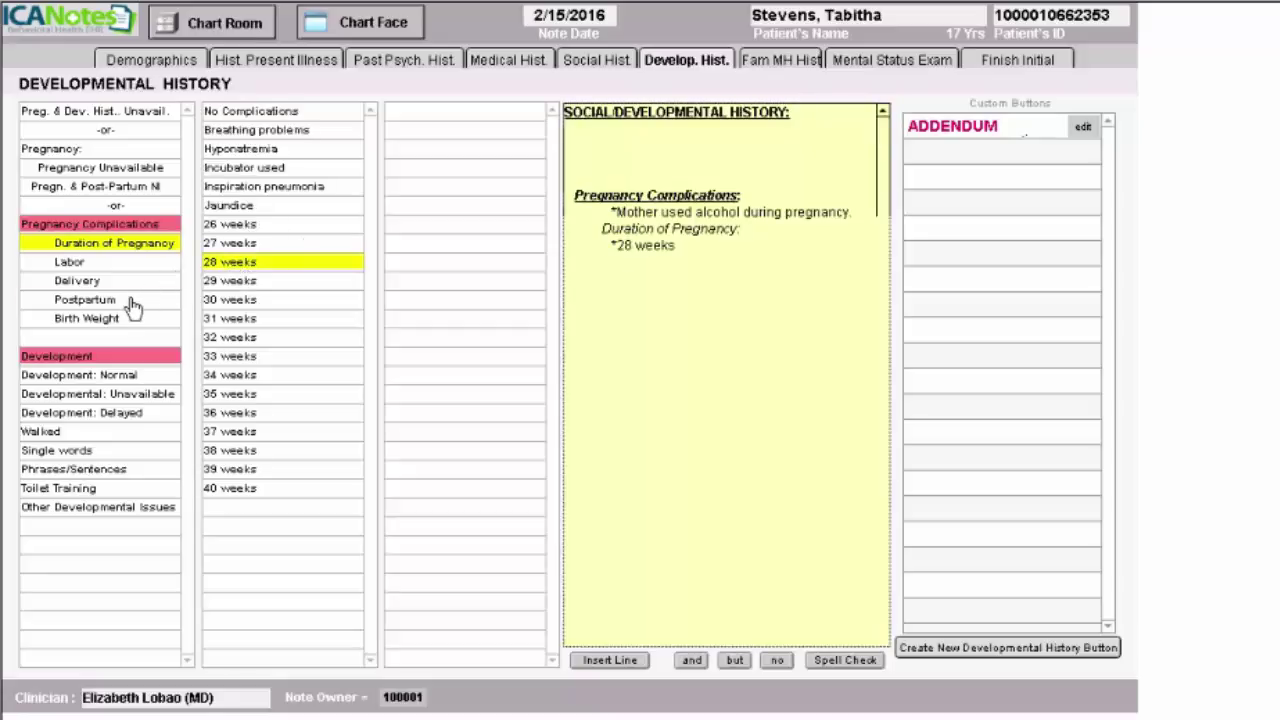
pyautogui.click(251, 135)
pyautogui.click(250, 172)
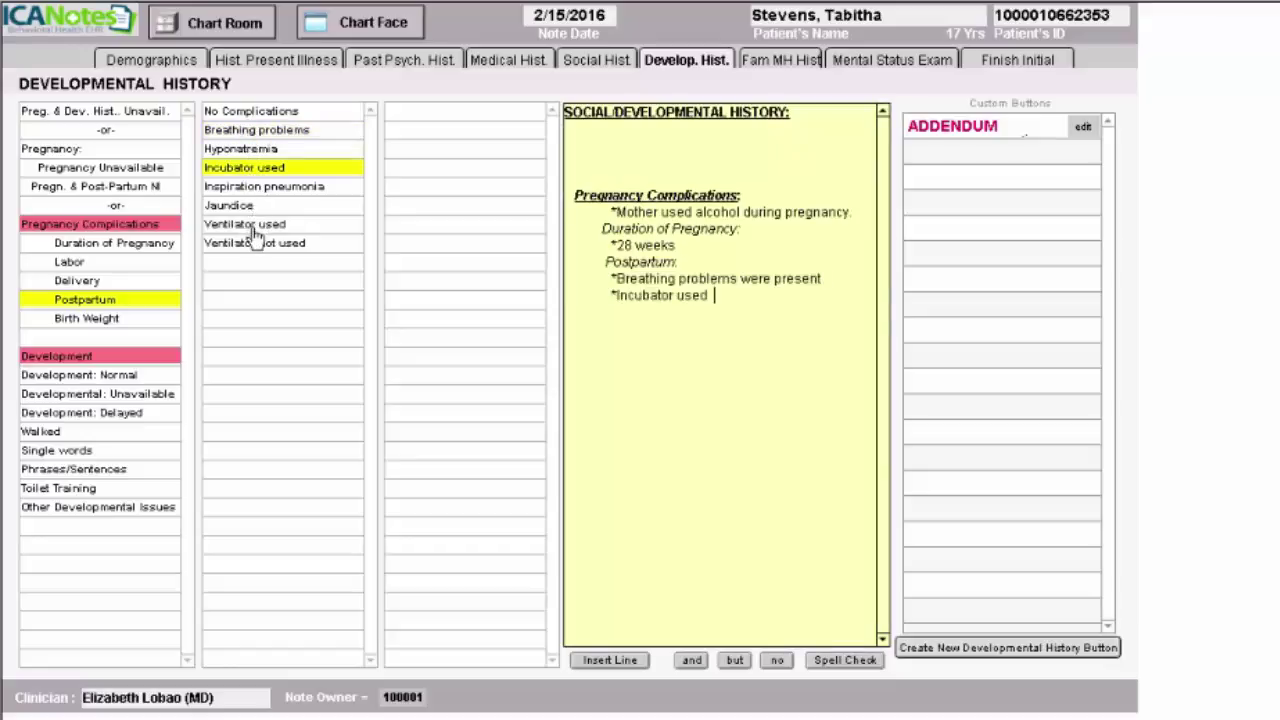
pyautogui.click(261, 224)
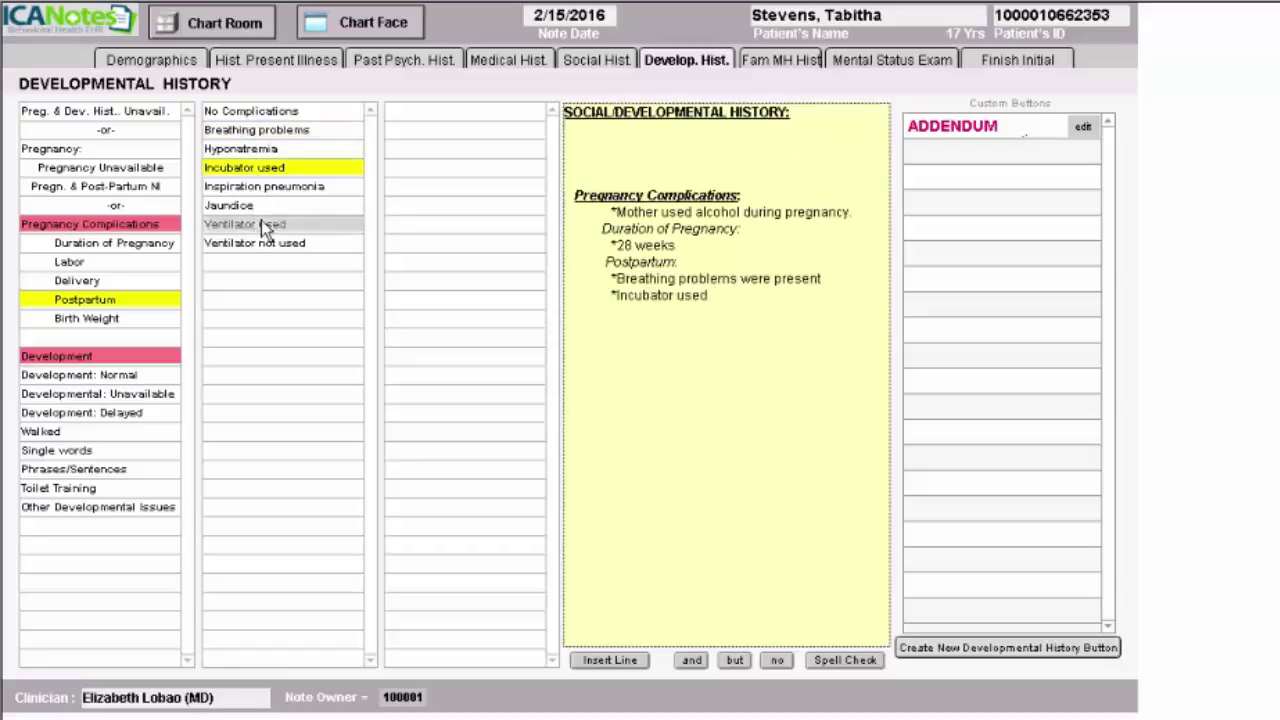
# Record the birth weight as 3 pounds 5 ounces and the development as normal
pyautogui.click(90, 320)
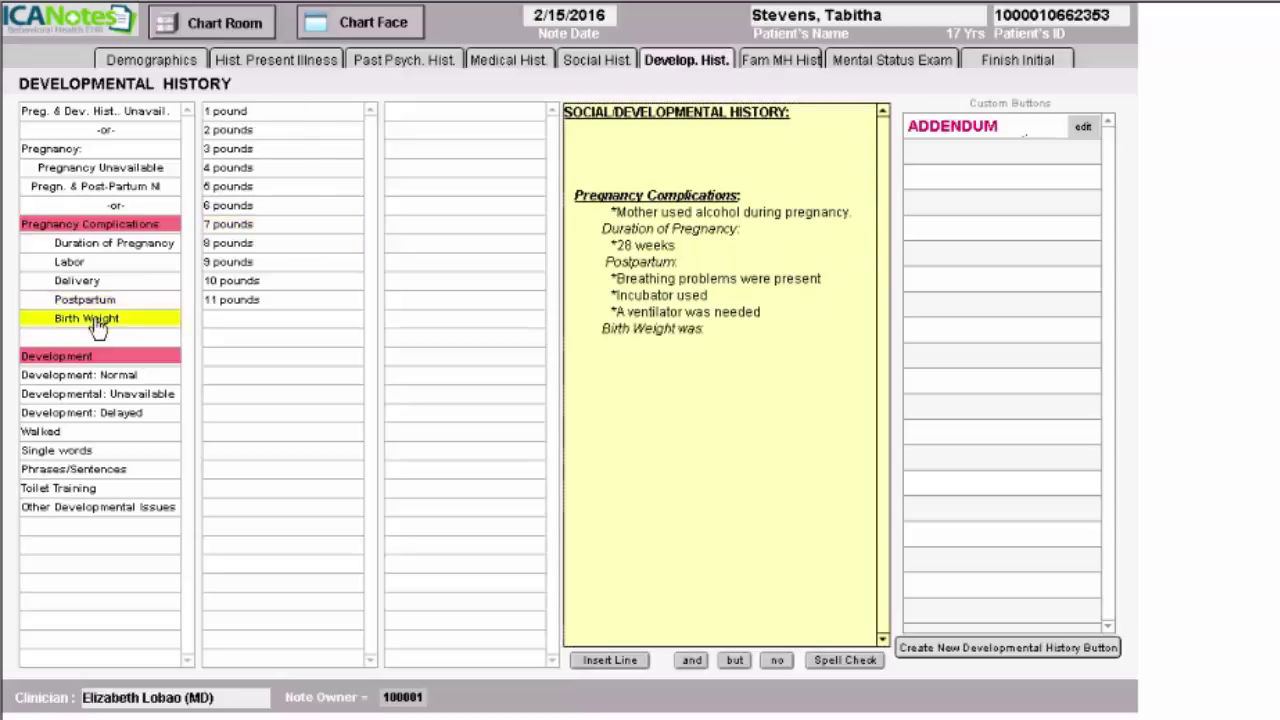
pyautogui.click(239, 153)
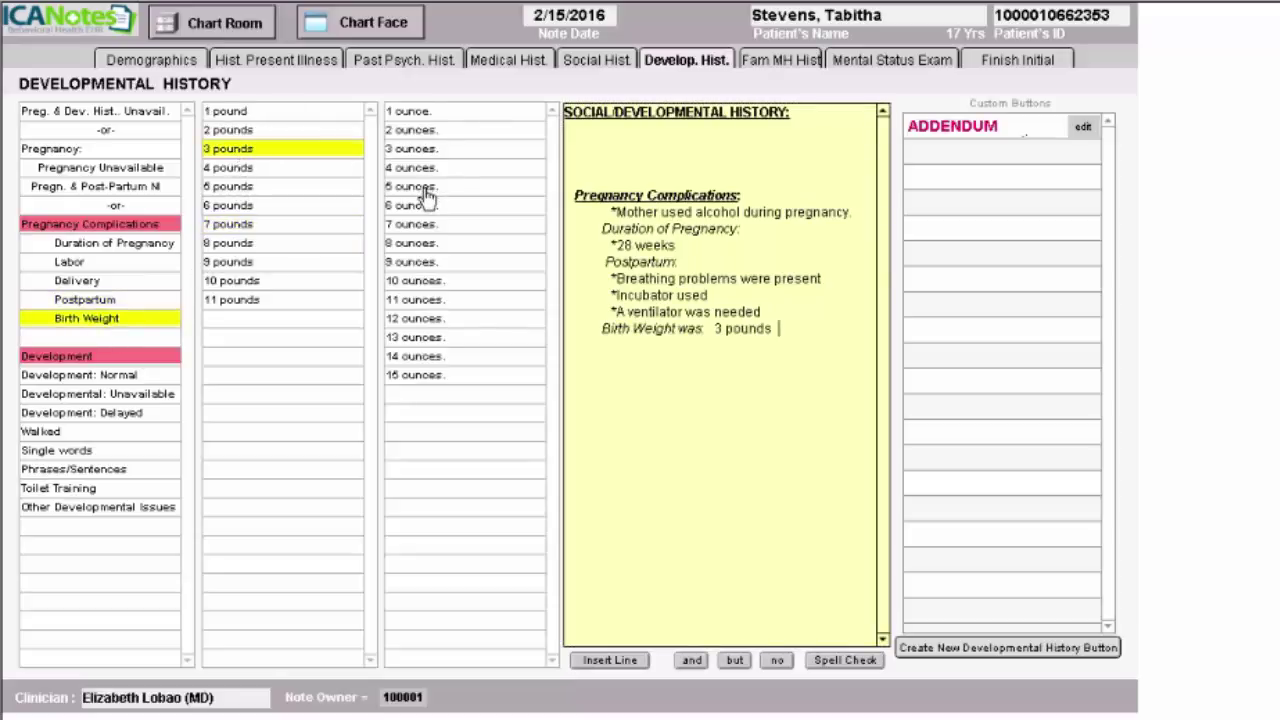
pyautogui.click(423, 188)
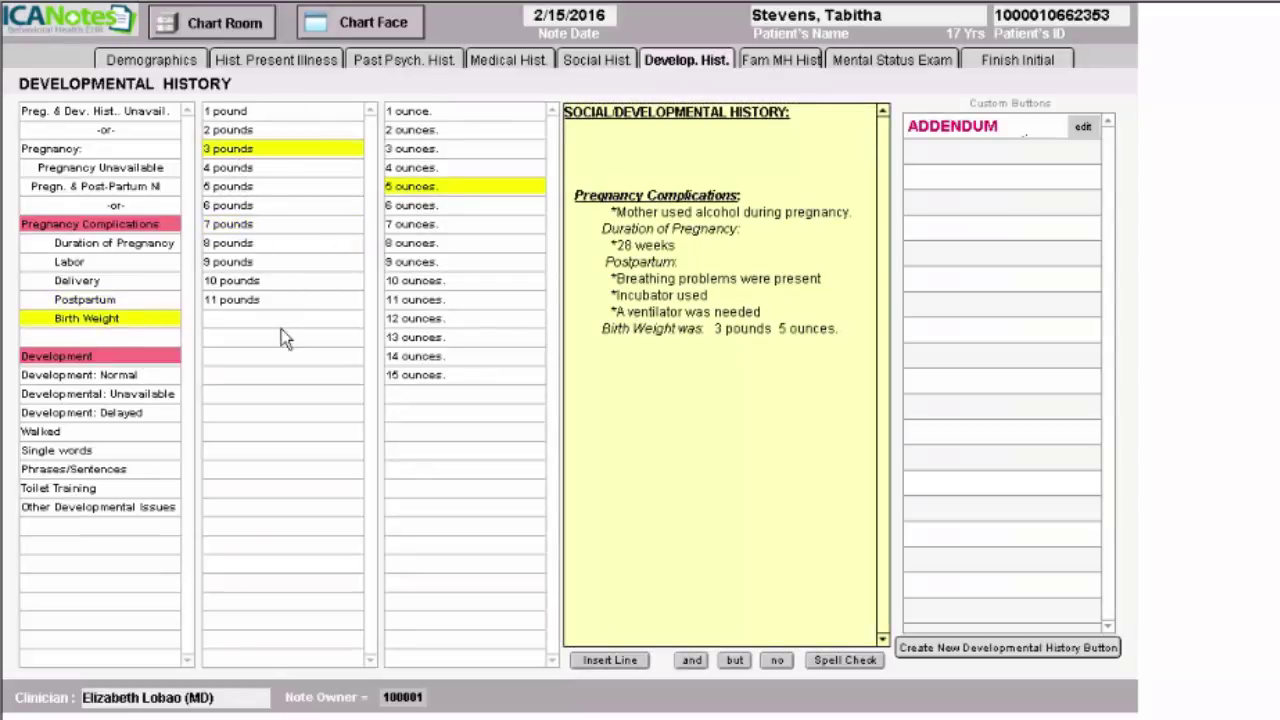
pyautogui.click(80, 376)
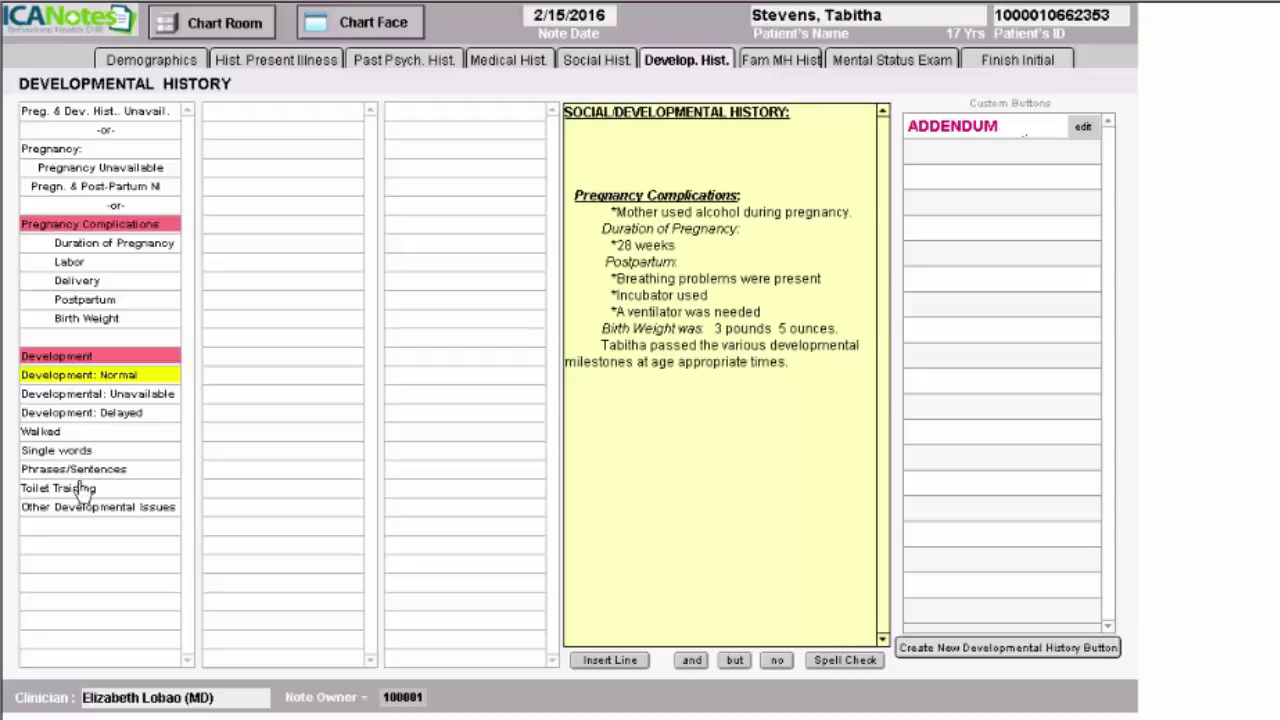
# In the social history, start the childhood history with the patient raised by both parents in an intact family and the middle child of four
pyautogui.click(610, 73)
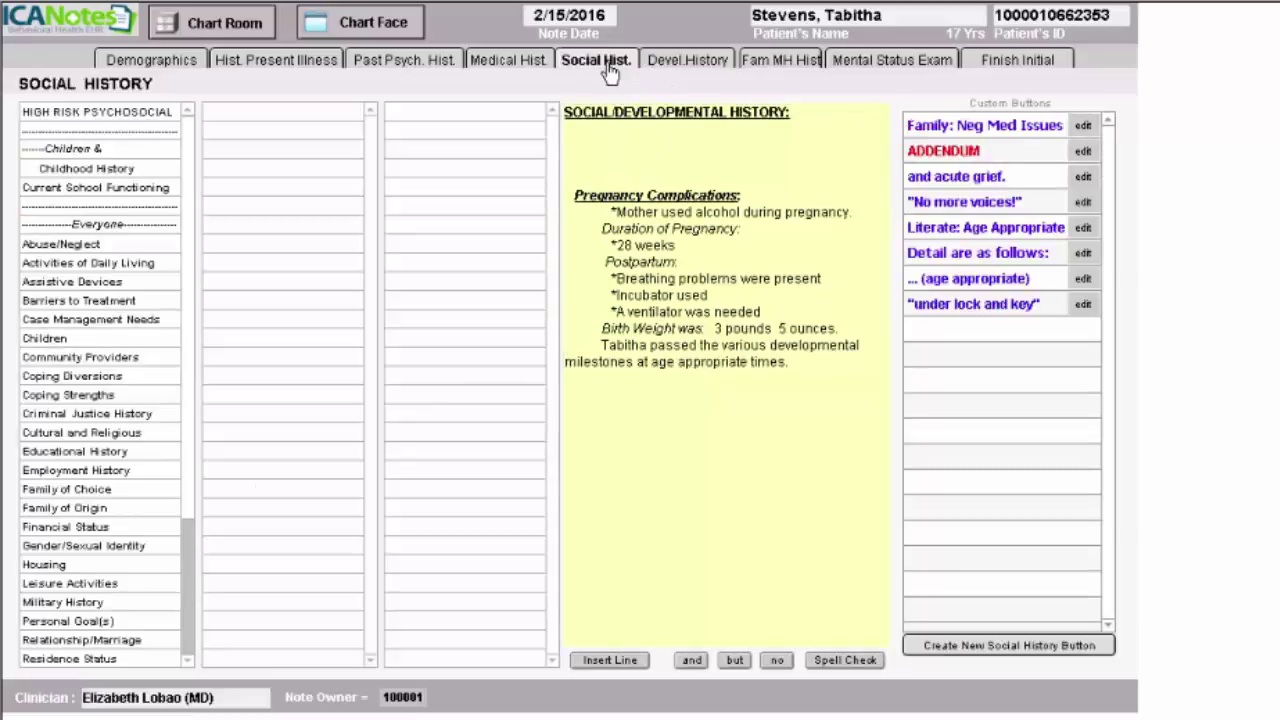
pyautogui.click(796, 367)
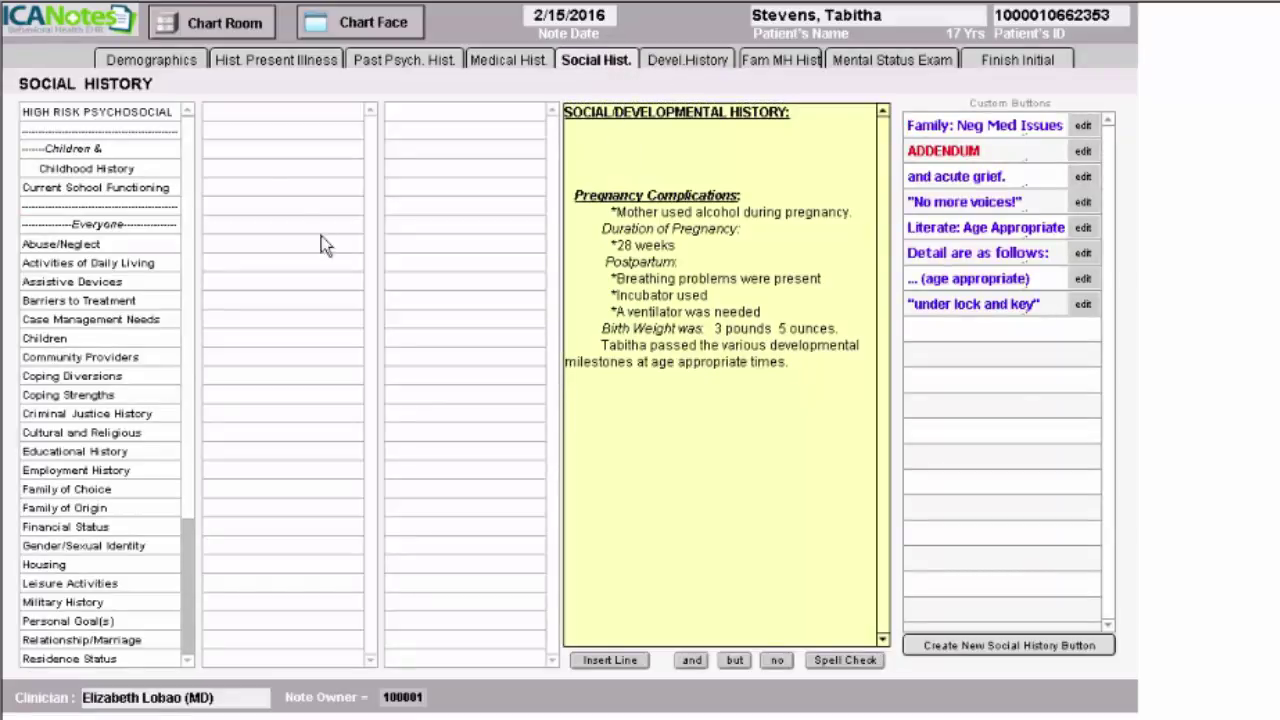
pyautogui.click(88, 170)
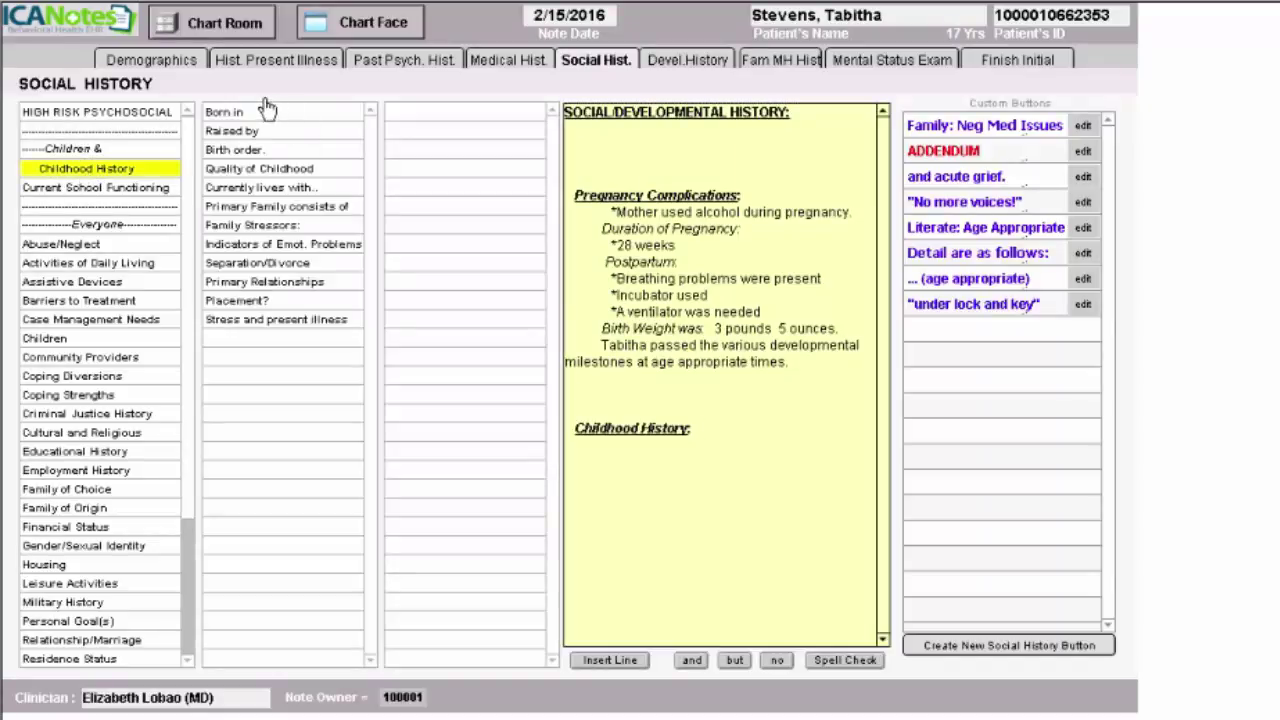
pyautogui.click(250, 132)
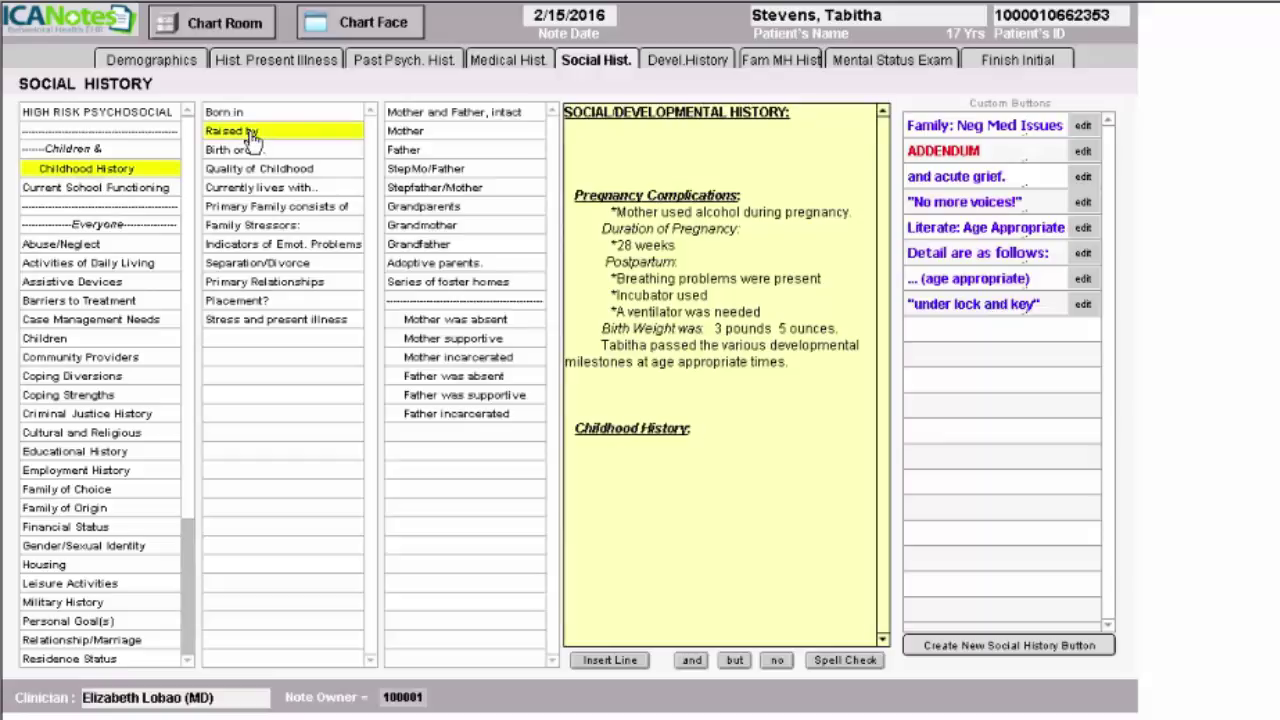
pyautogui.click(455, 118)
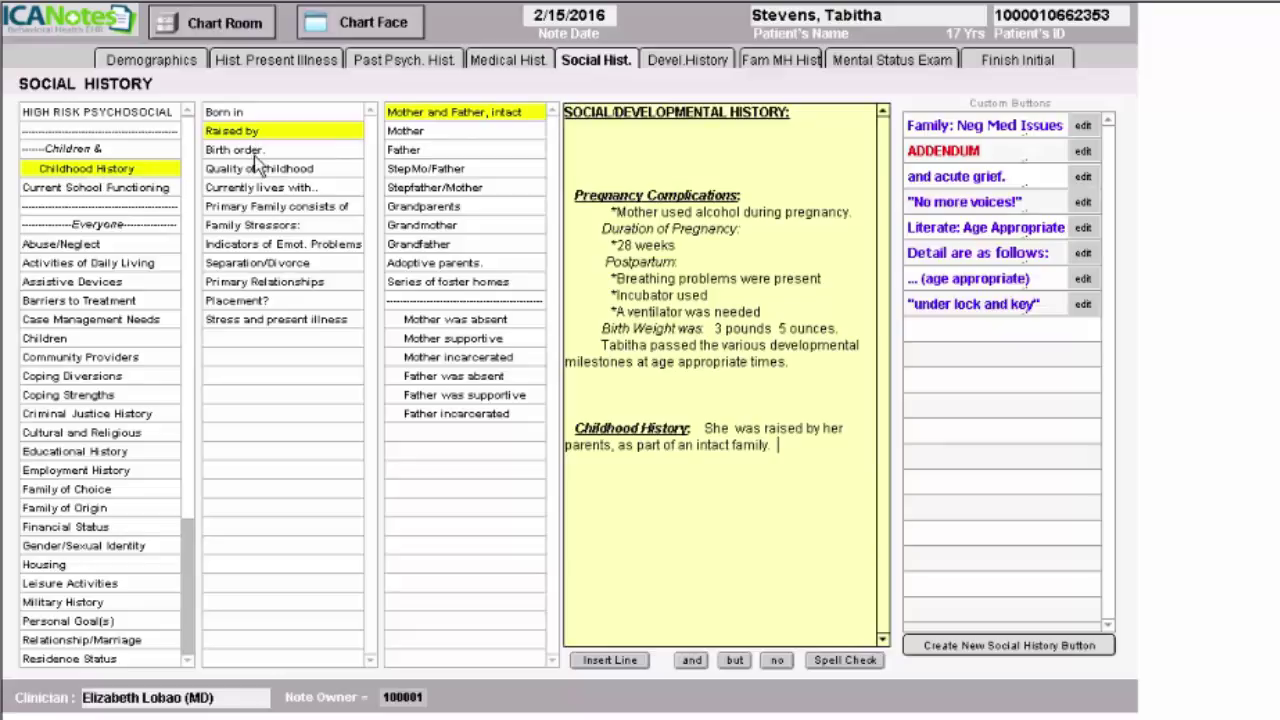
pyautogui.click(240, 150)
pyautogui.click(425, 169)
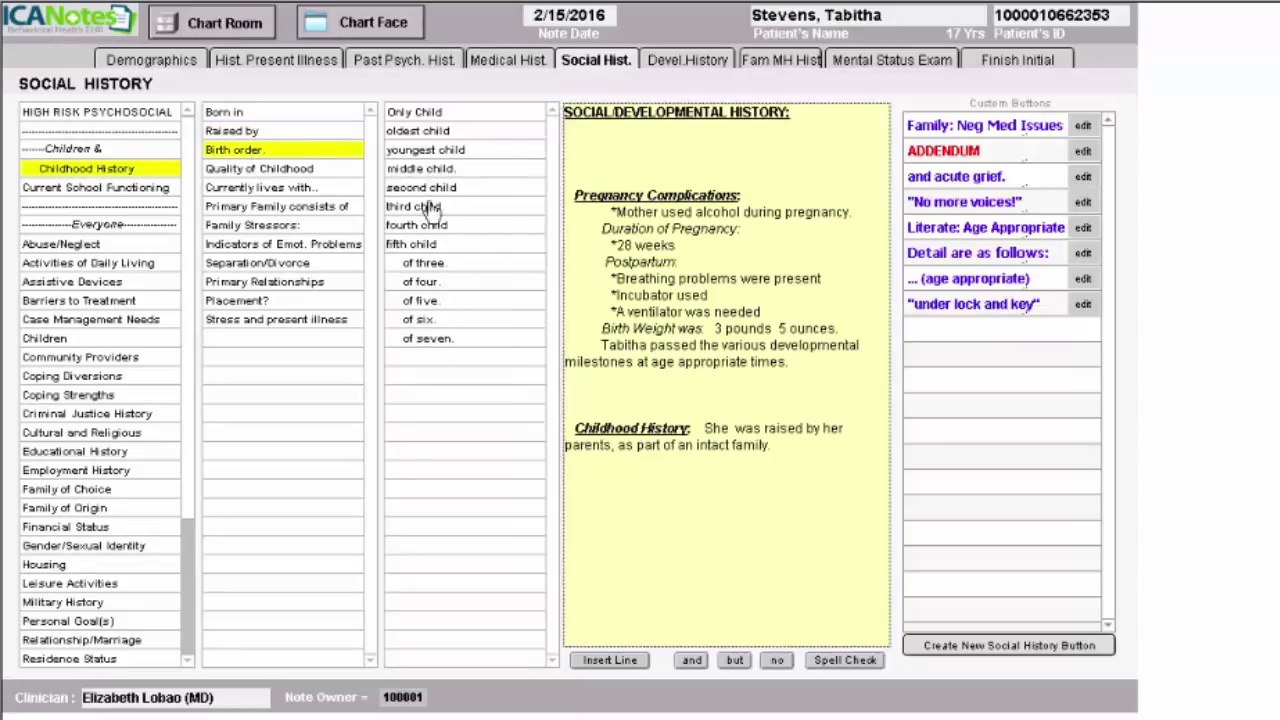
pyautogui.click(441, 284)
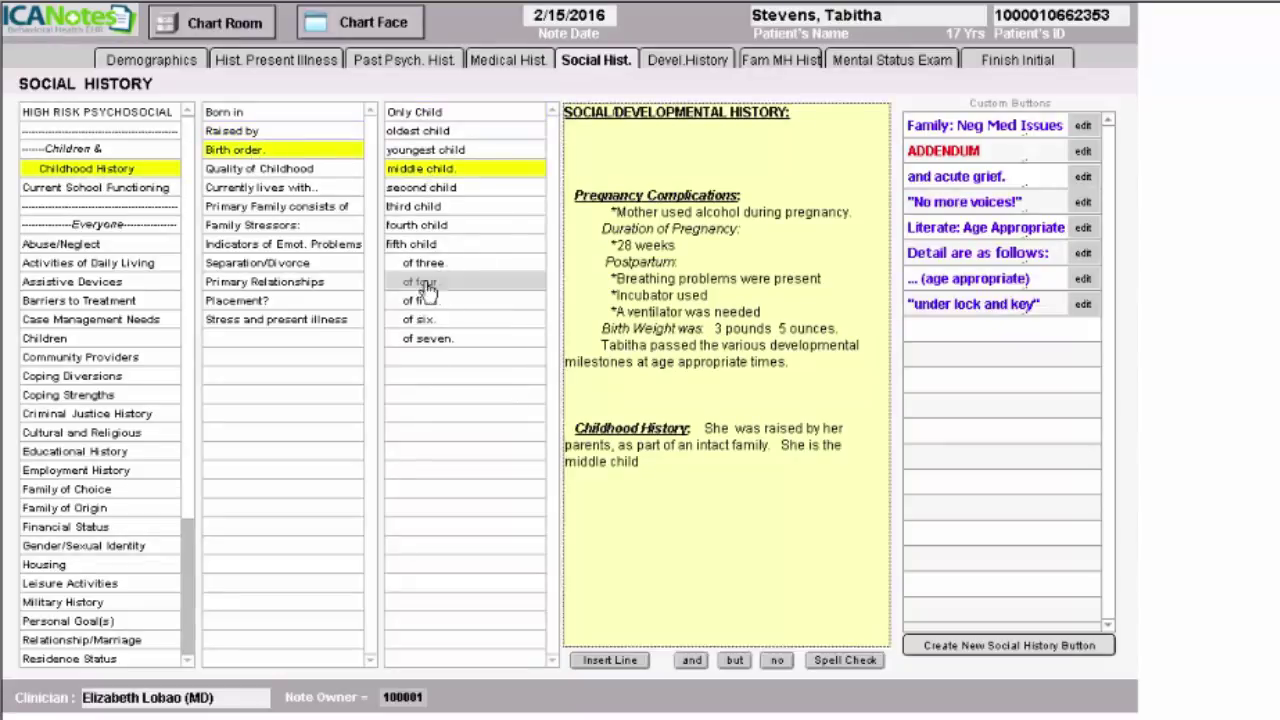
# Document the family stressors as financial problems, legal problems and frequent moves, with a high current stress level
pyautogui.click(248, 226)
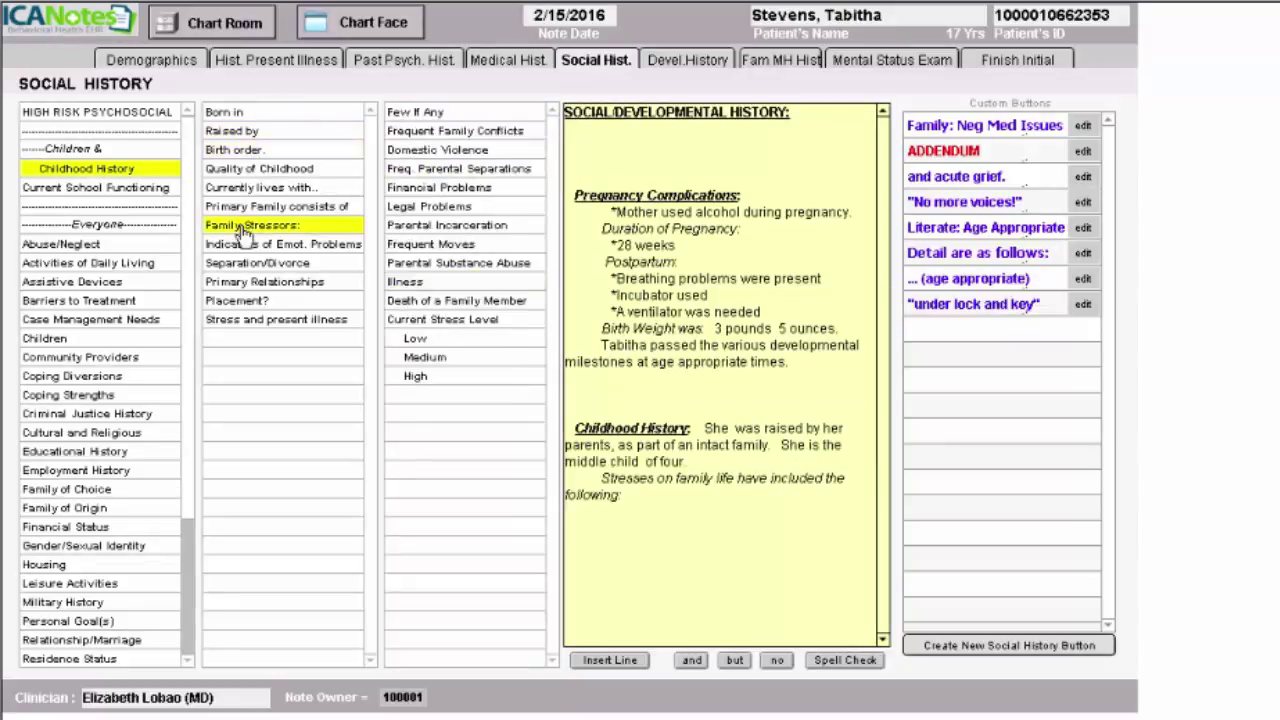
pyautogui.click(460, 190)
pyautogui.click(447, 208)
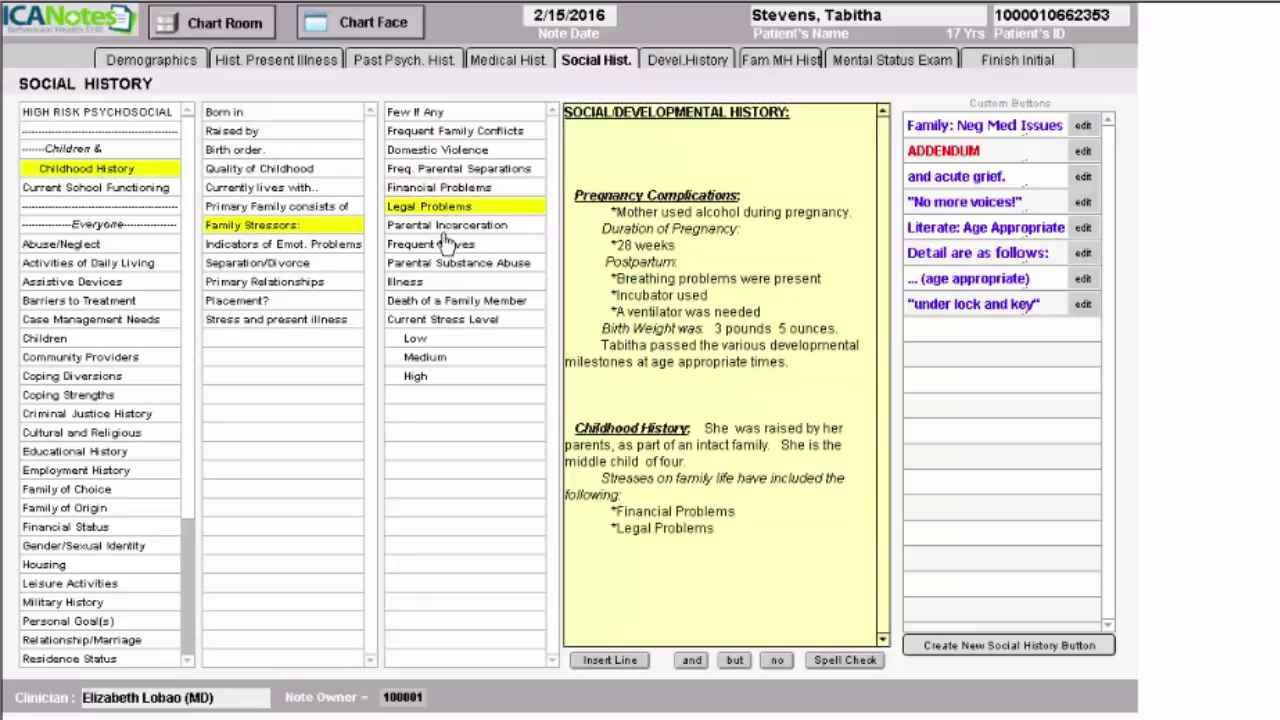
pyautogui.click(443, 245)
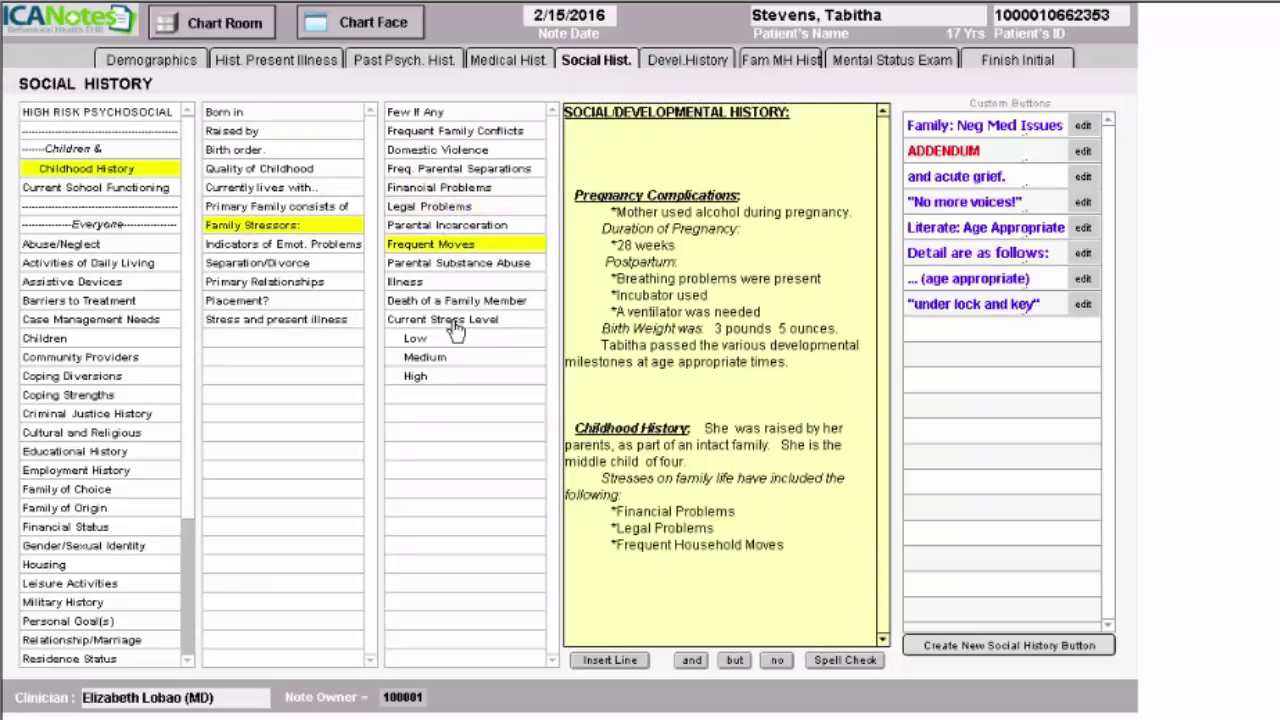
pyautogui.click(453, 322)
pyautogui.click(435, 377)
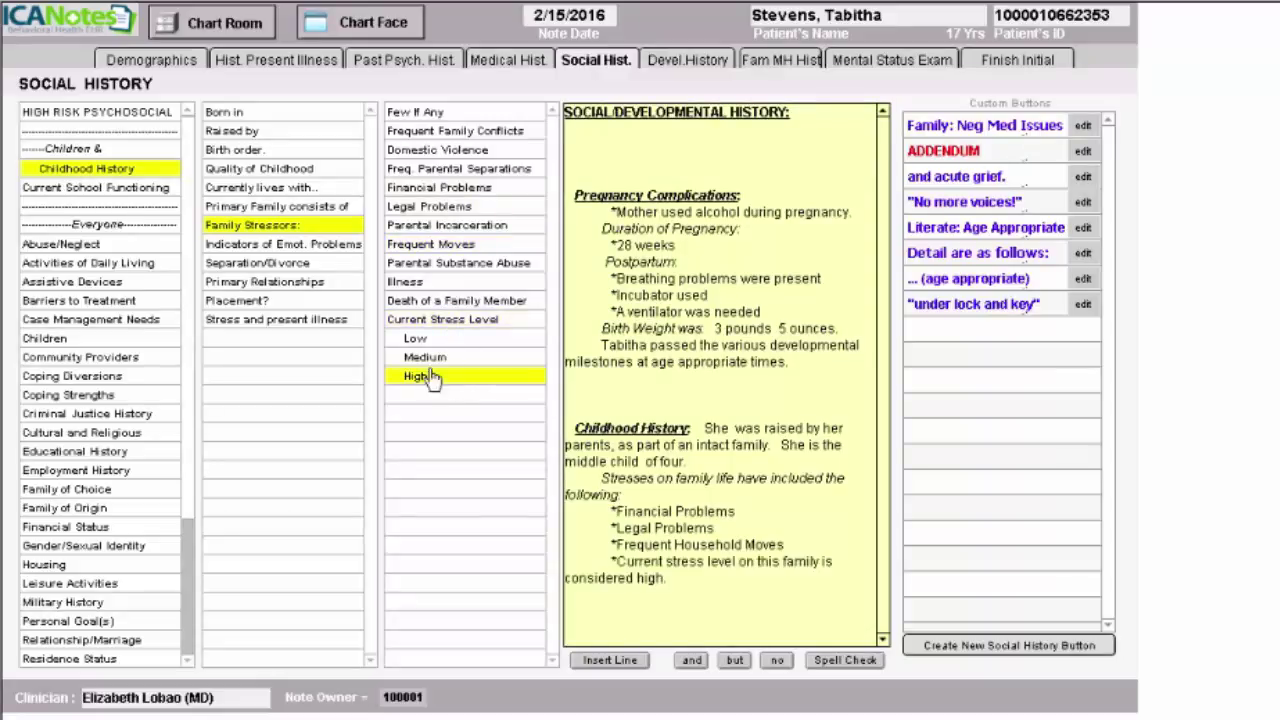
# Document the indicators of emotional problems as anger management, defiant behavior, aggressive behavior and violation of rules
pyautogui.click(313, 248)
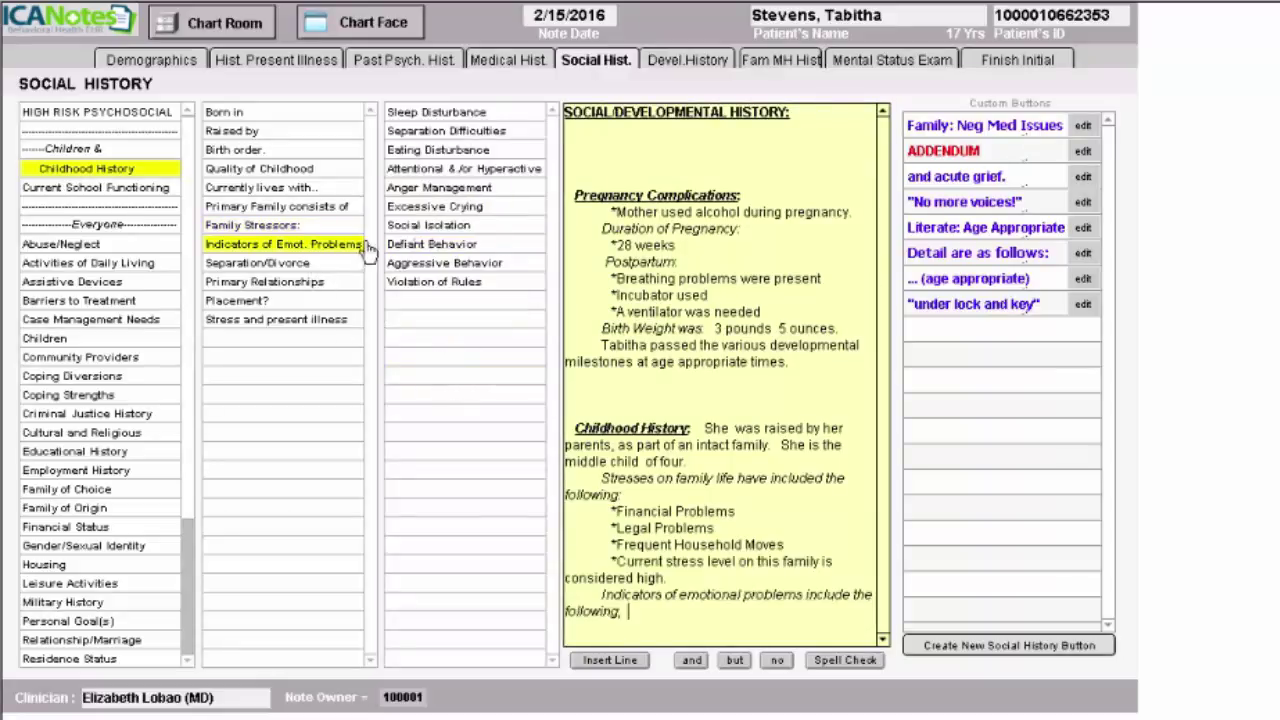
pyautogui.click(438, 190)
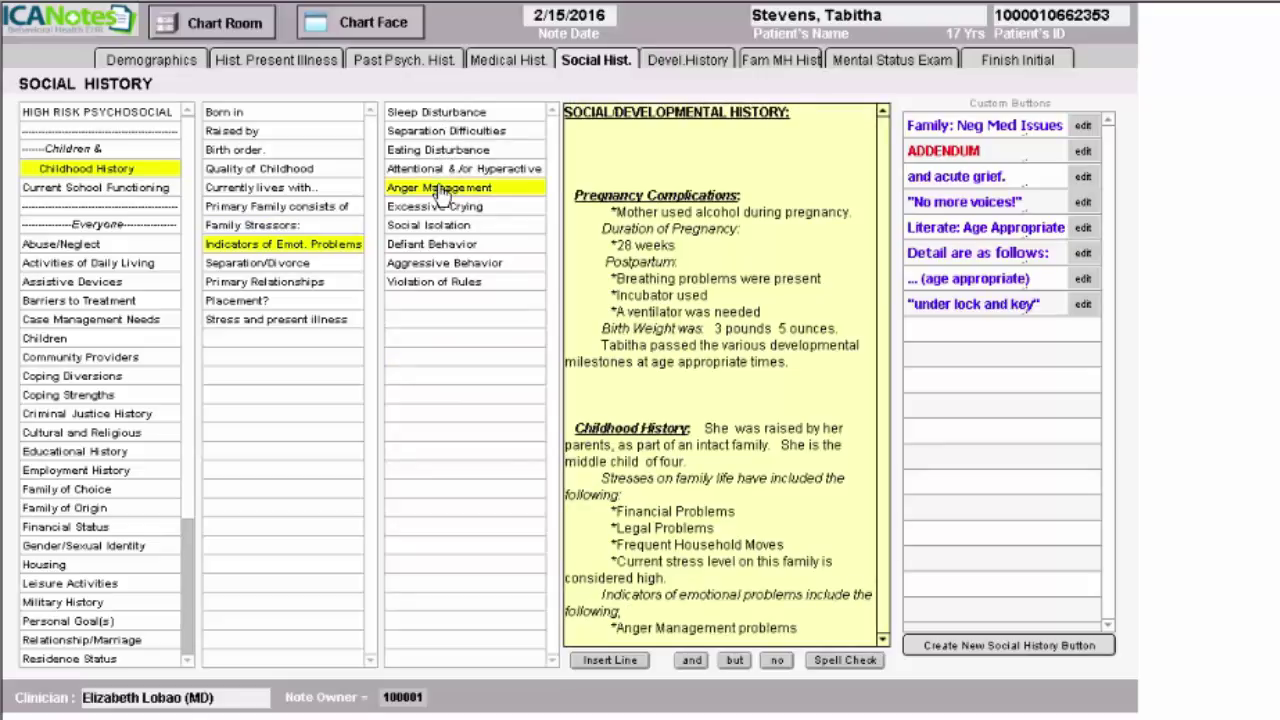
pyautogui.click(447, 247)
pyautogui.click(445, 264)
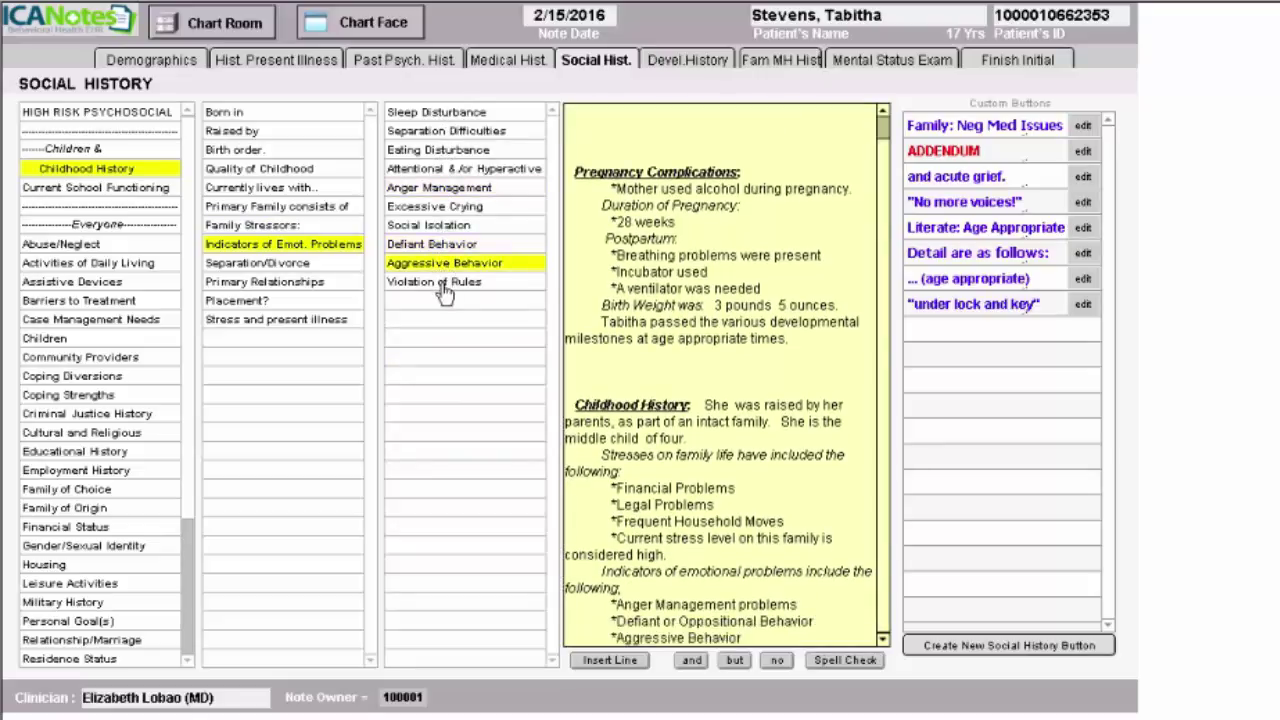
pyautogui.click(443, 283)
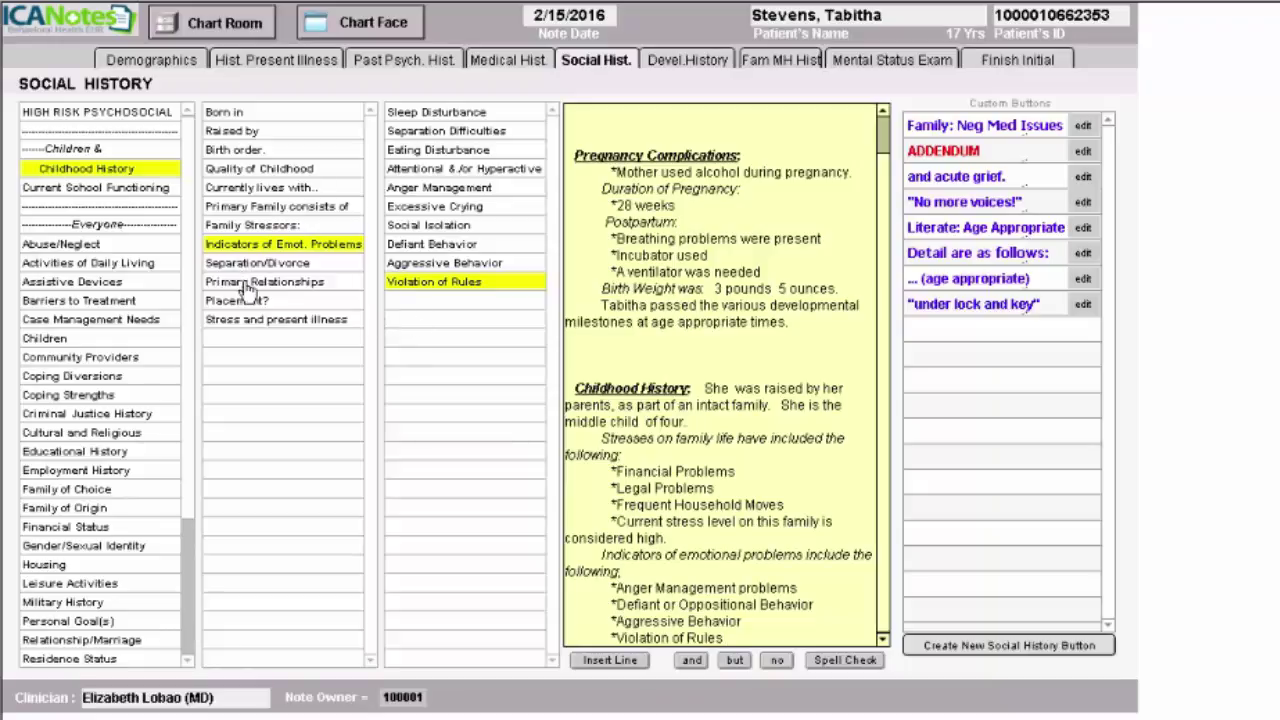
# Document the primary relationships as satisfactory with the mother, negative with details to follow for the father, and positive with the brother
pyautogui.click(252, 284)
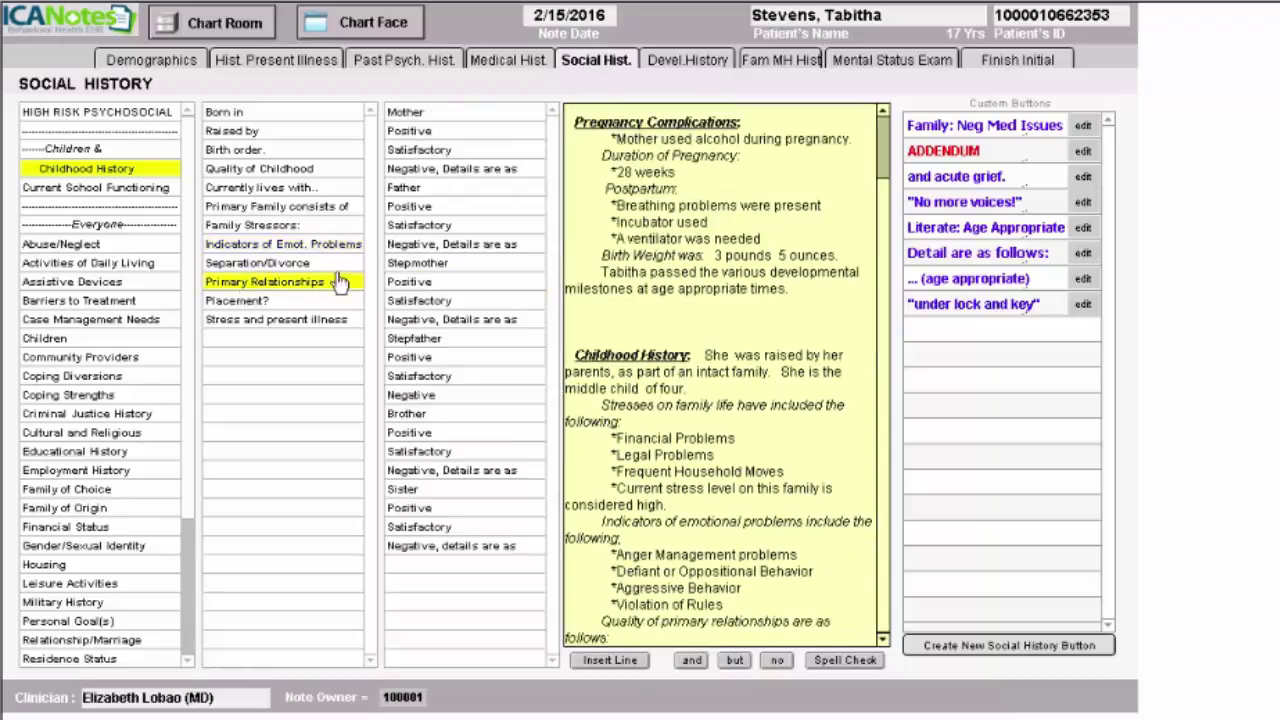
pyautogui.click(418, 115)
pyautogui.click(420, 150)
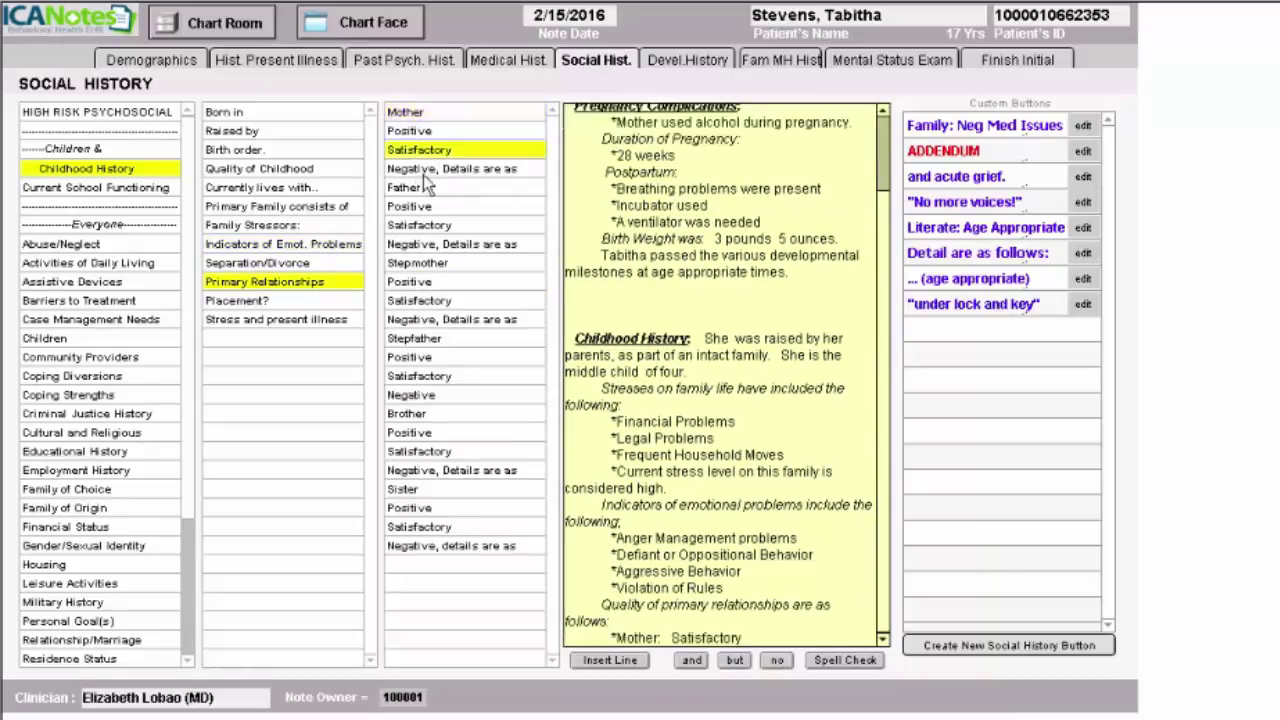
pyautogui.click(424, 190)
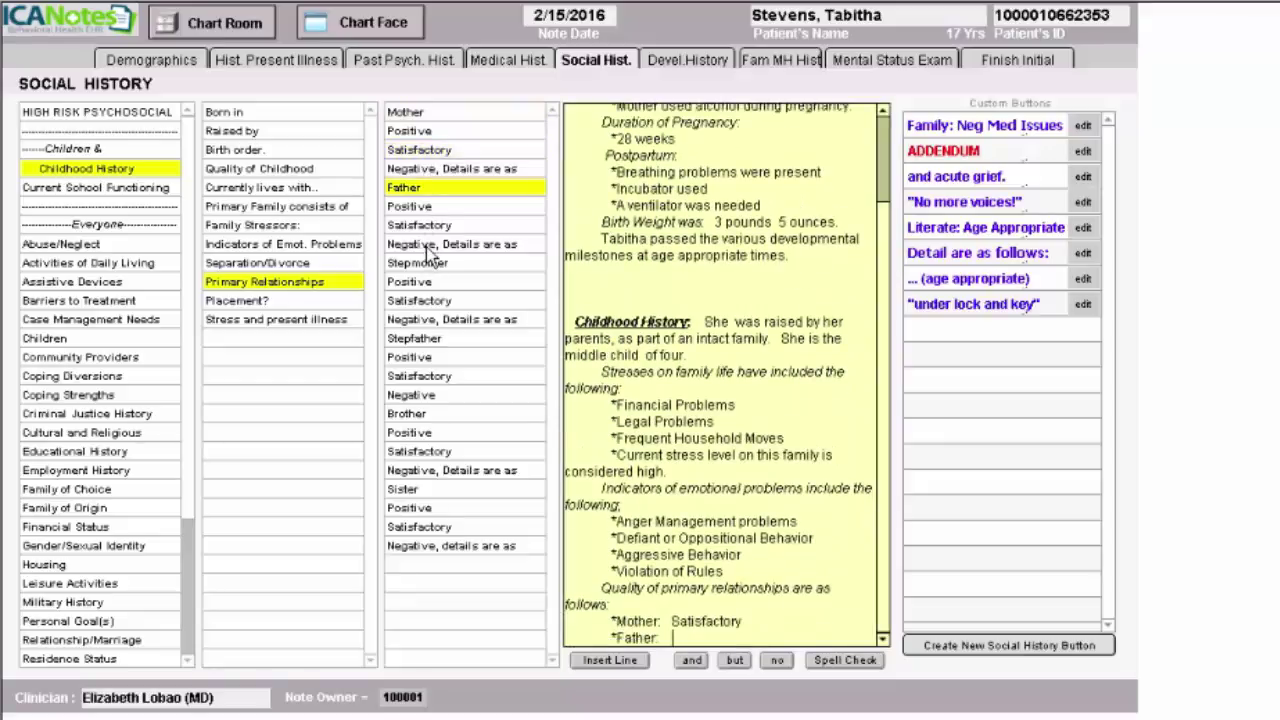
pyautogui.click(426, 247)
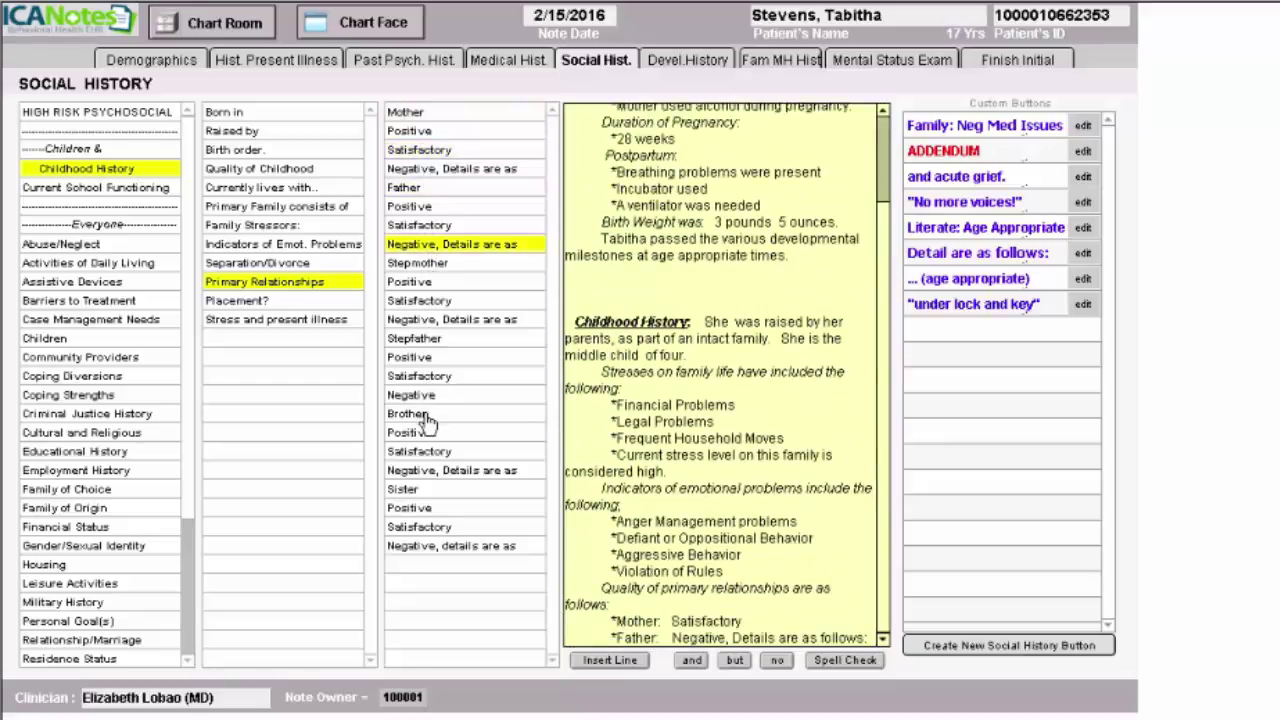
pyautogui.click(420, 414)
pyautogui.click(433, 436)
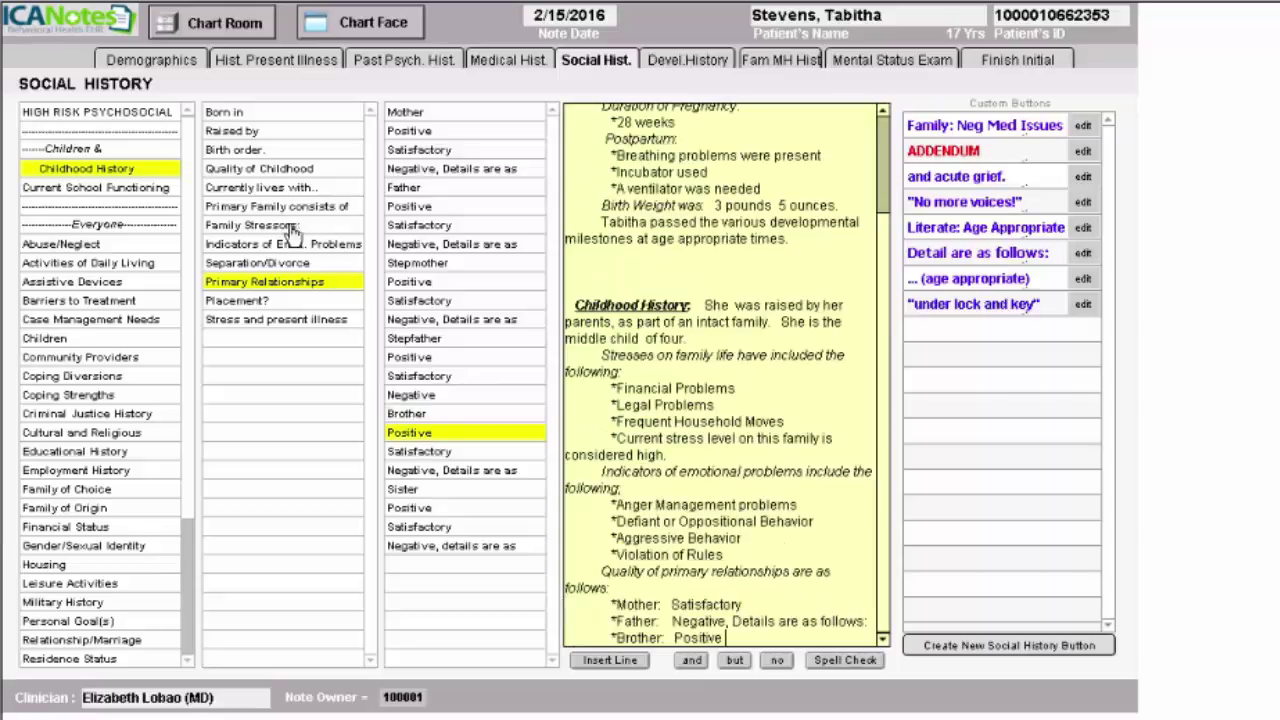
# Start the current school functioning section with eleventh grade as the current grade and sports involvement as a positive behavior
pyautogui.click(120, 191)
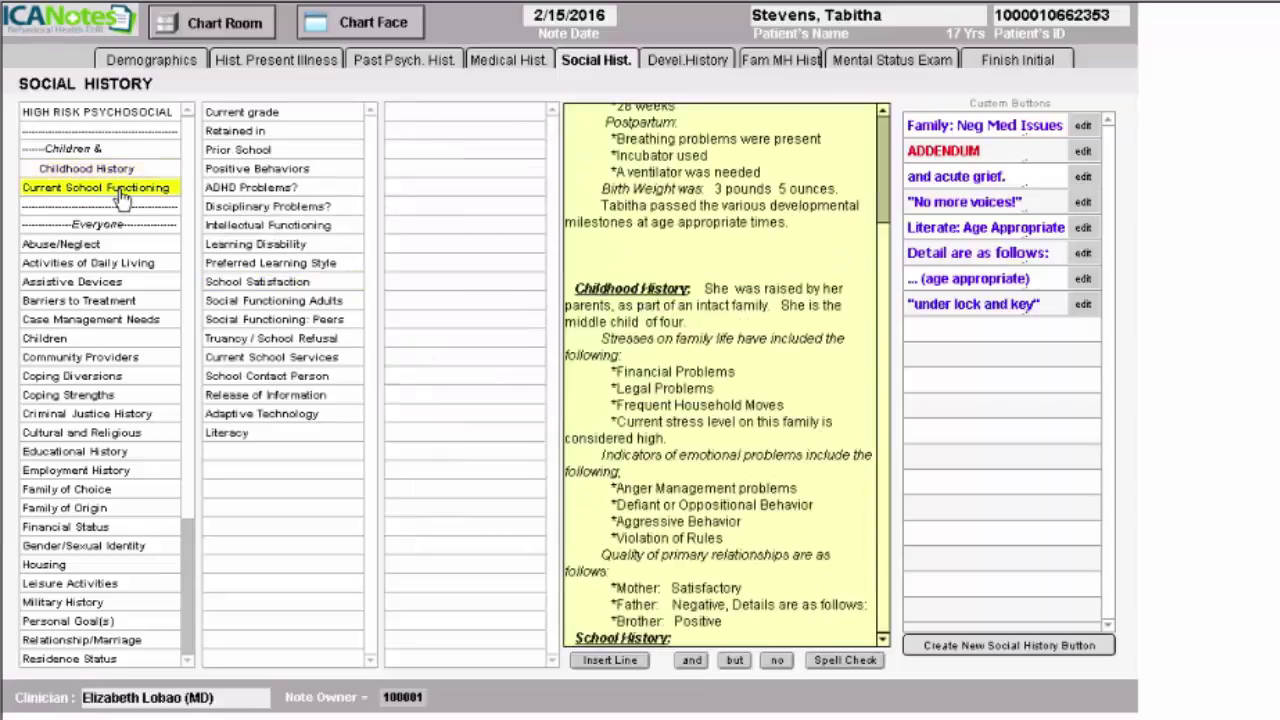
pyautogui.click(280, 118)
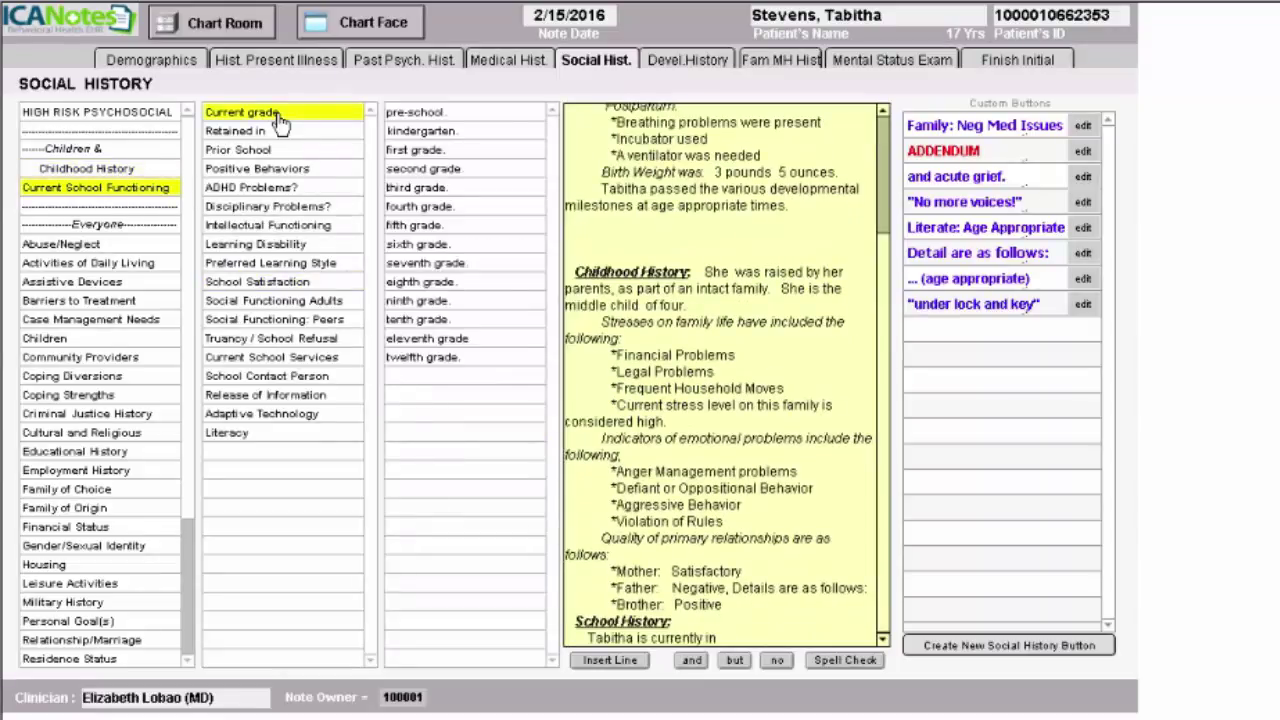
pyautogui.click(452, 343)
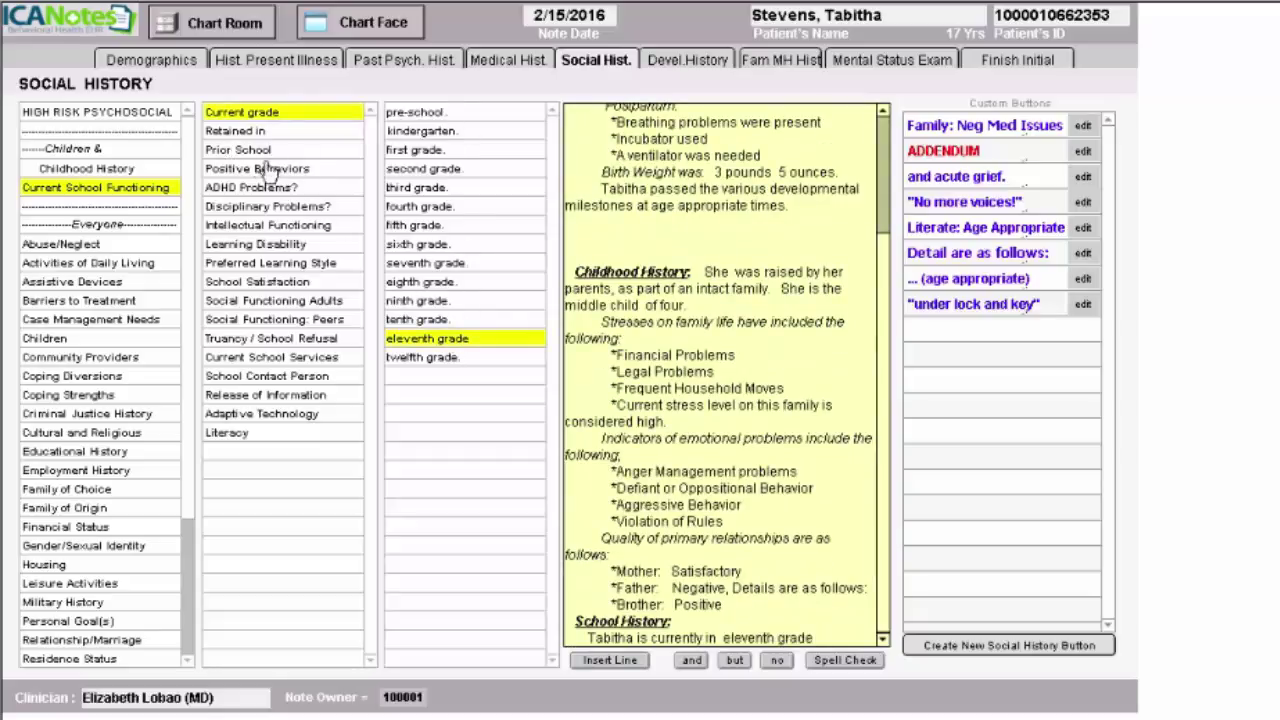
pyautogui.click(270, 170)
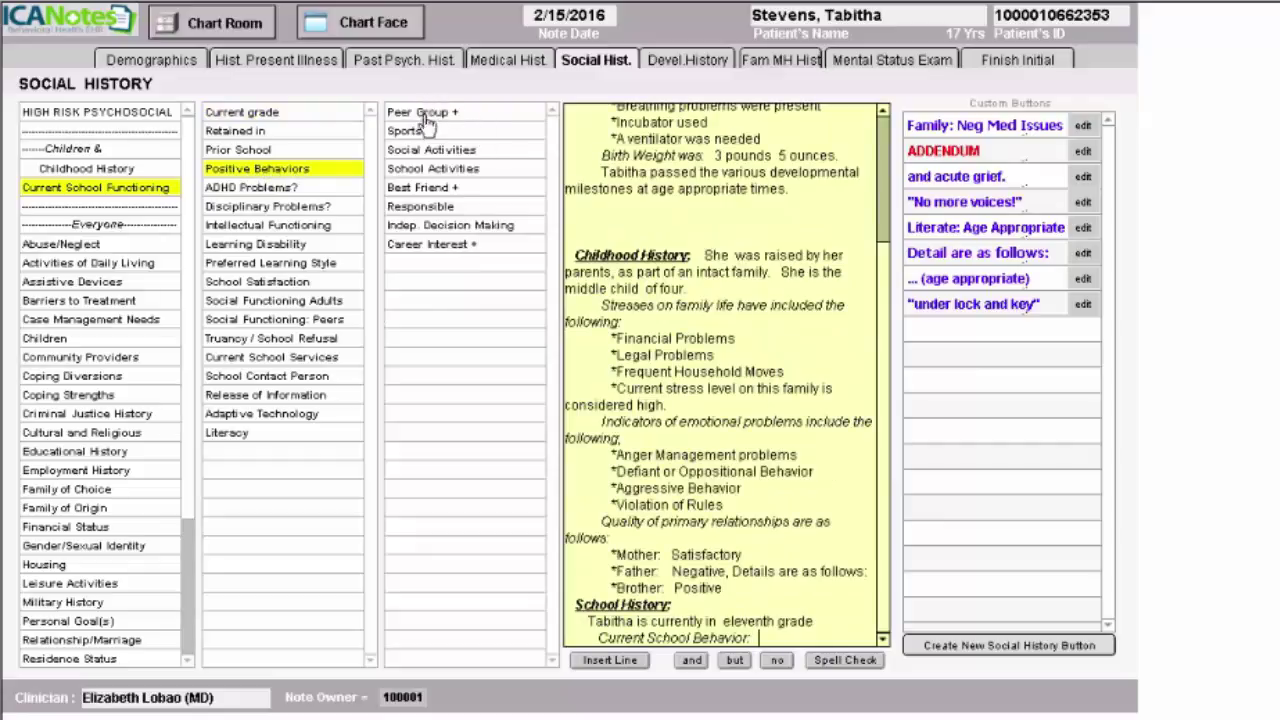
pyautogui.click(410, 131)
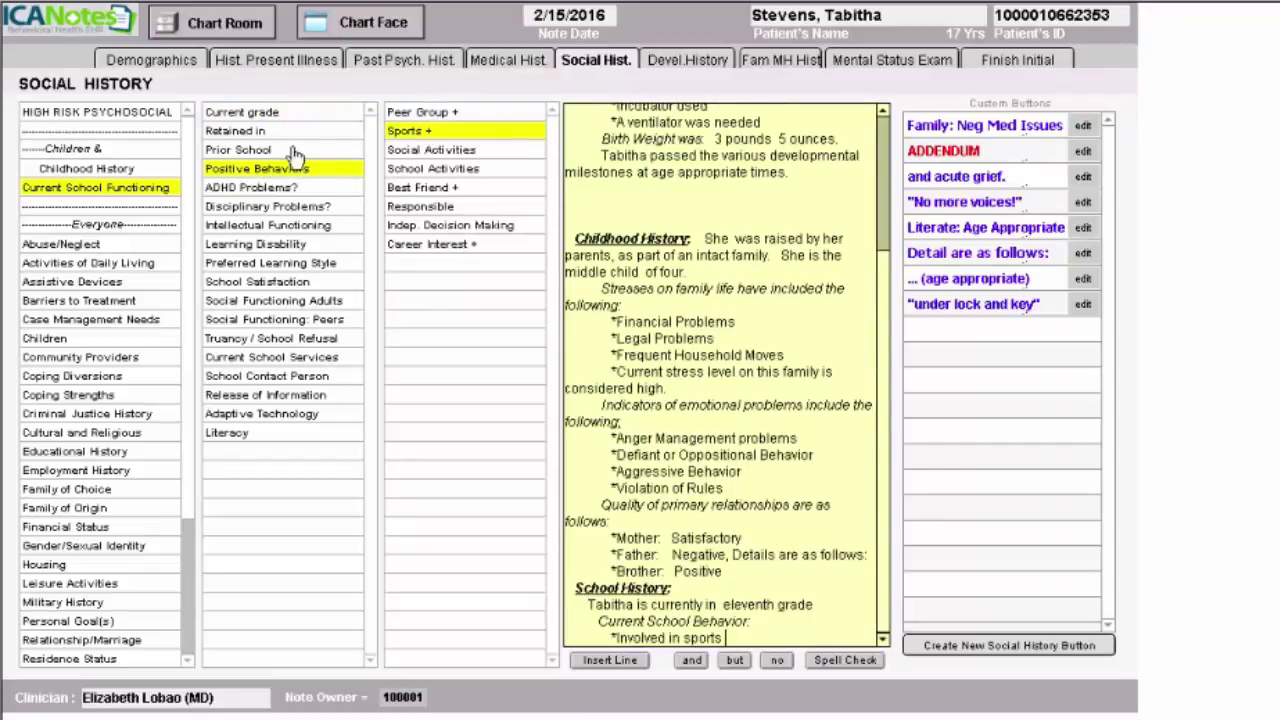
# Document the school disciplinary problems as numerous, with suspensions, aggressive behavior and oppositional/defiant behavior
pyautogui.click(254, 207)
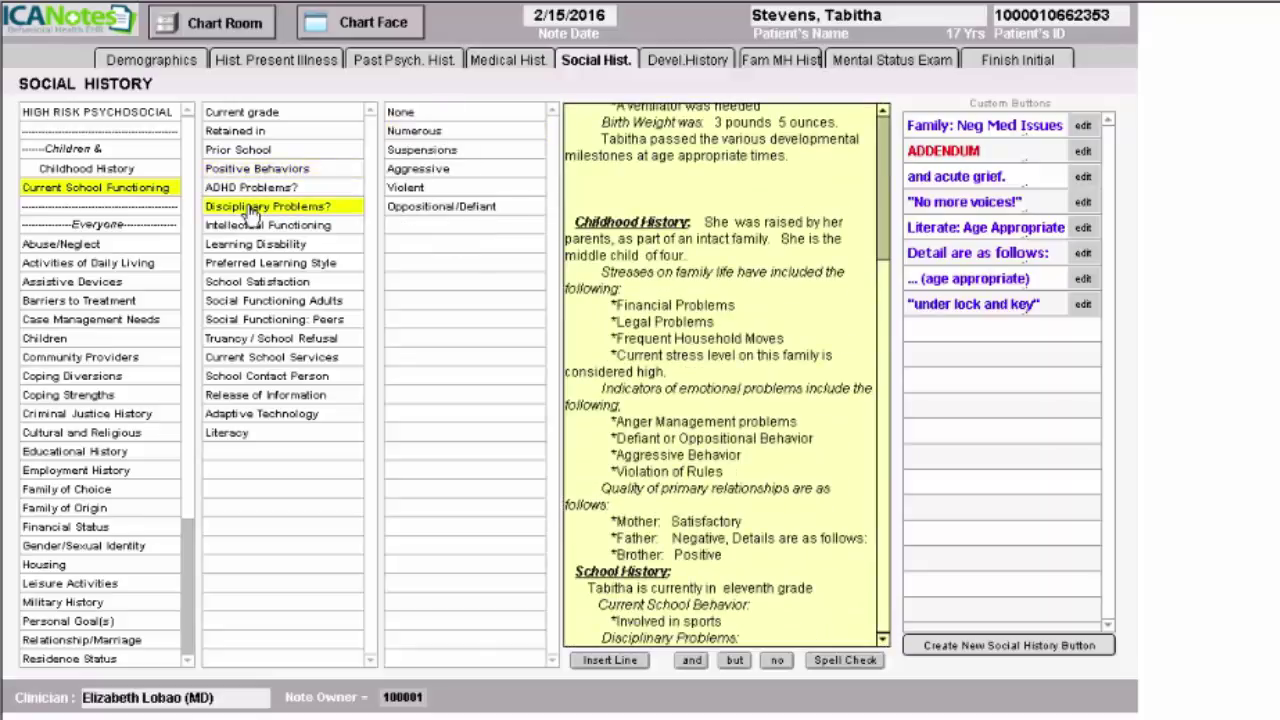
pyautogui.click(433, 135)
pyautogui.click(433, 155)
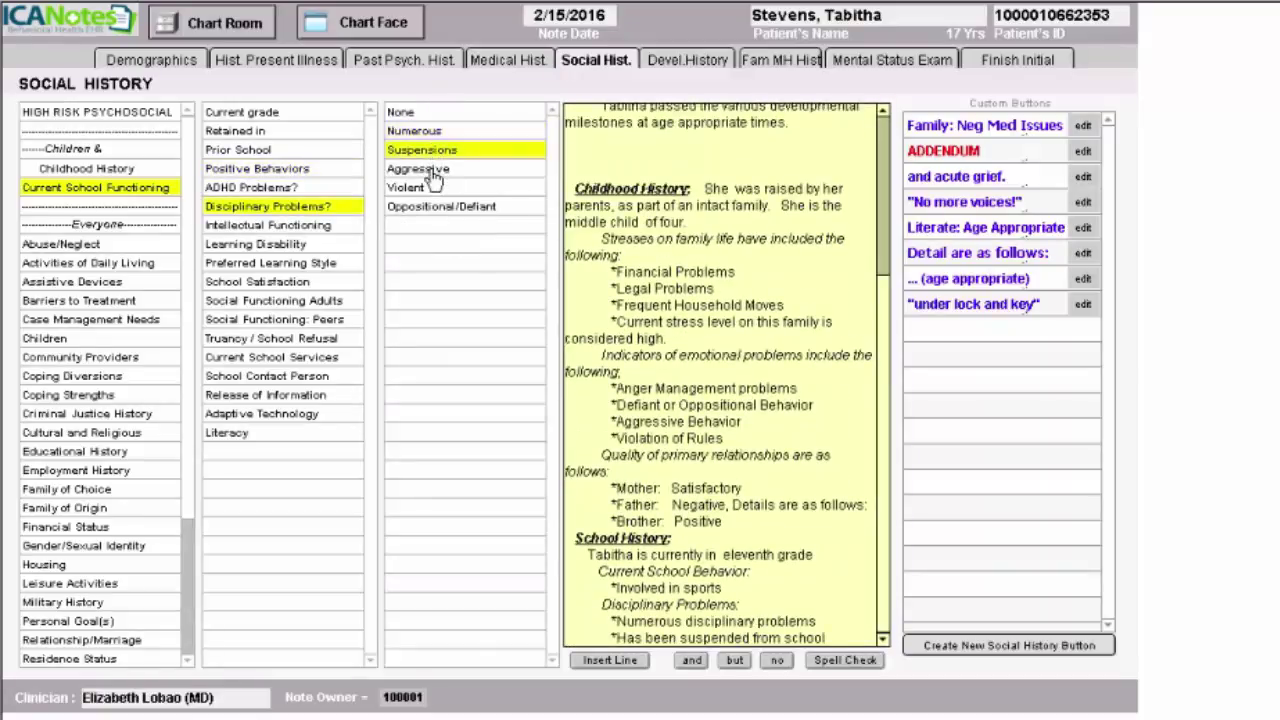
pyautogui.click(433, 172)
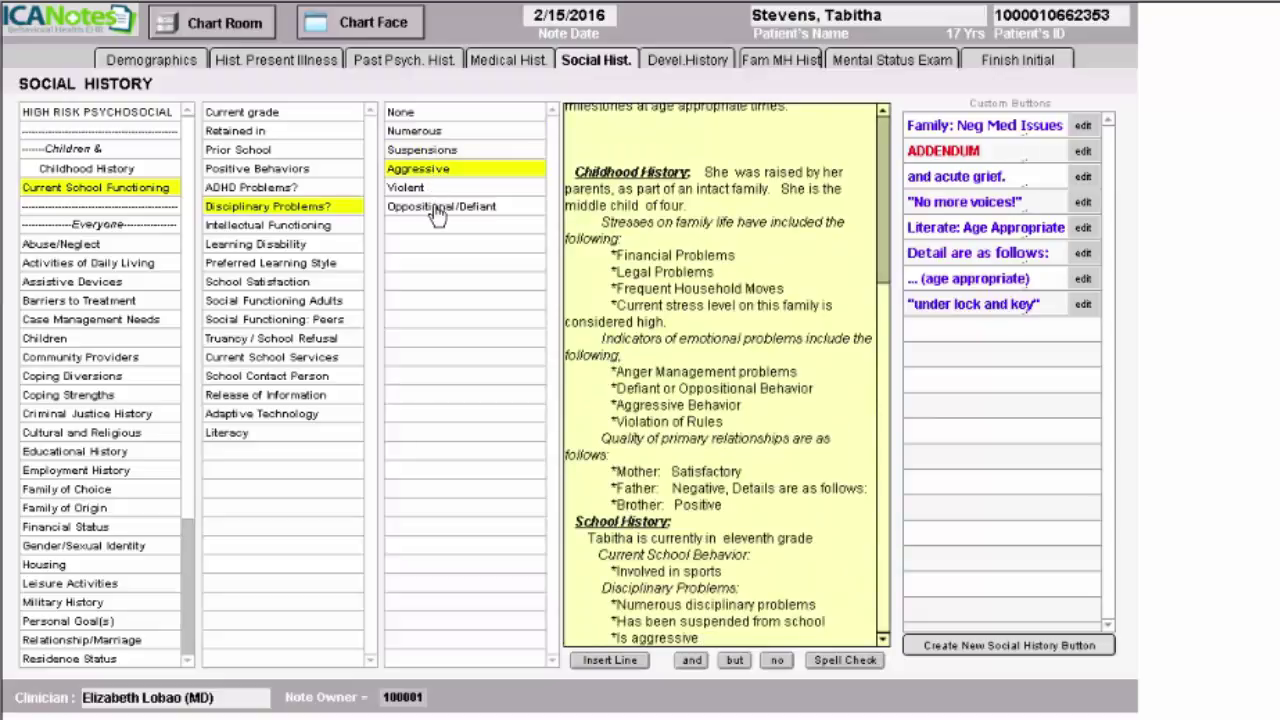
pyautogui.click(437, 210)
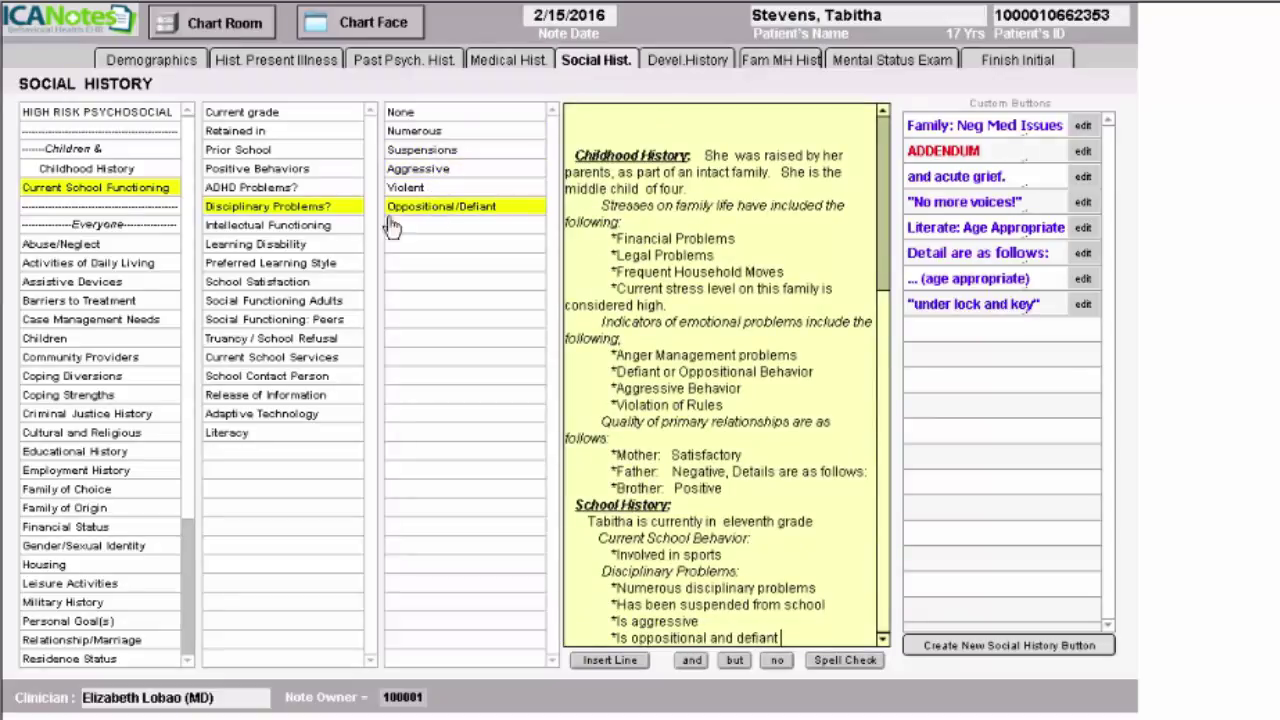
# Document school satisfaction as poor and social functioning with adults as poor, disrespectful, disobedient, and oppositional and defiant
pyautogui.click(309, 283)
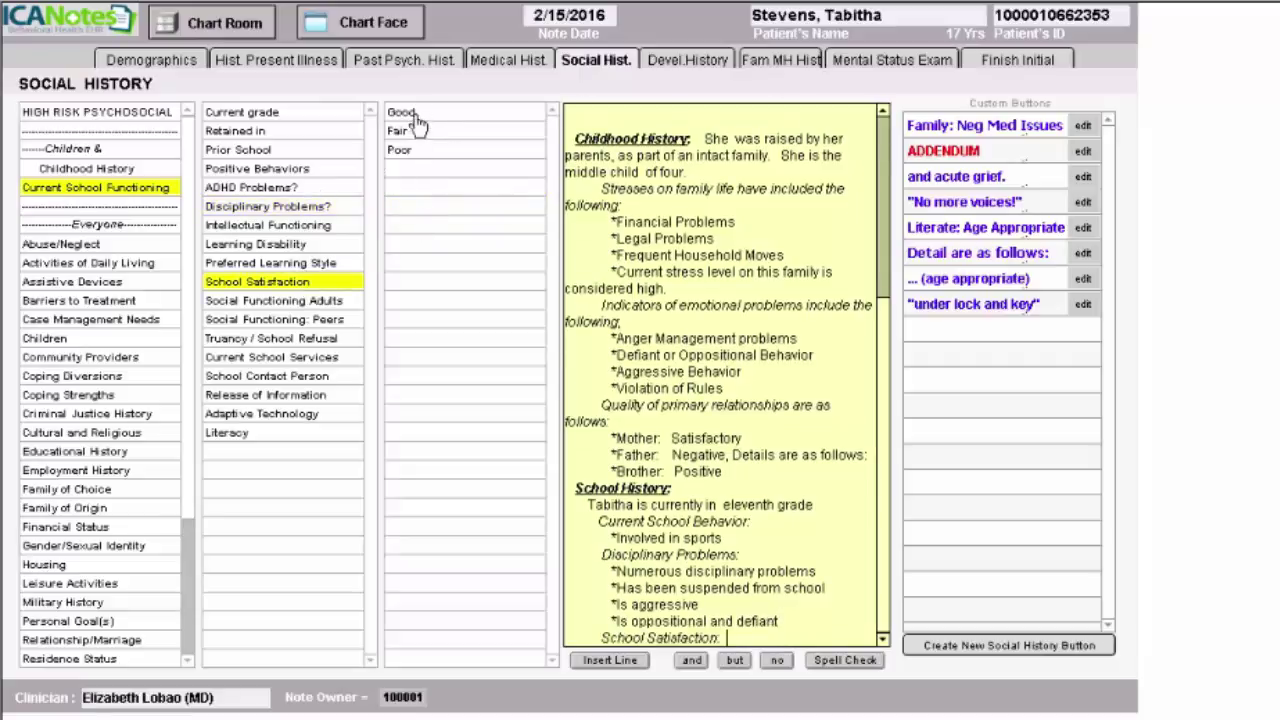
pyautogui.click(412, 151)
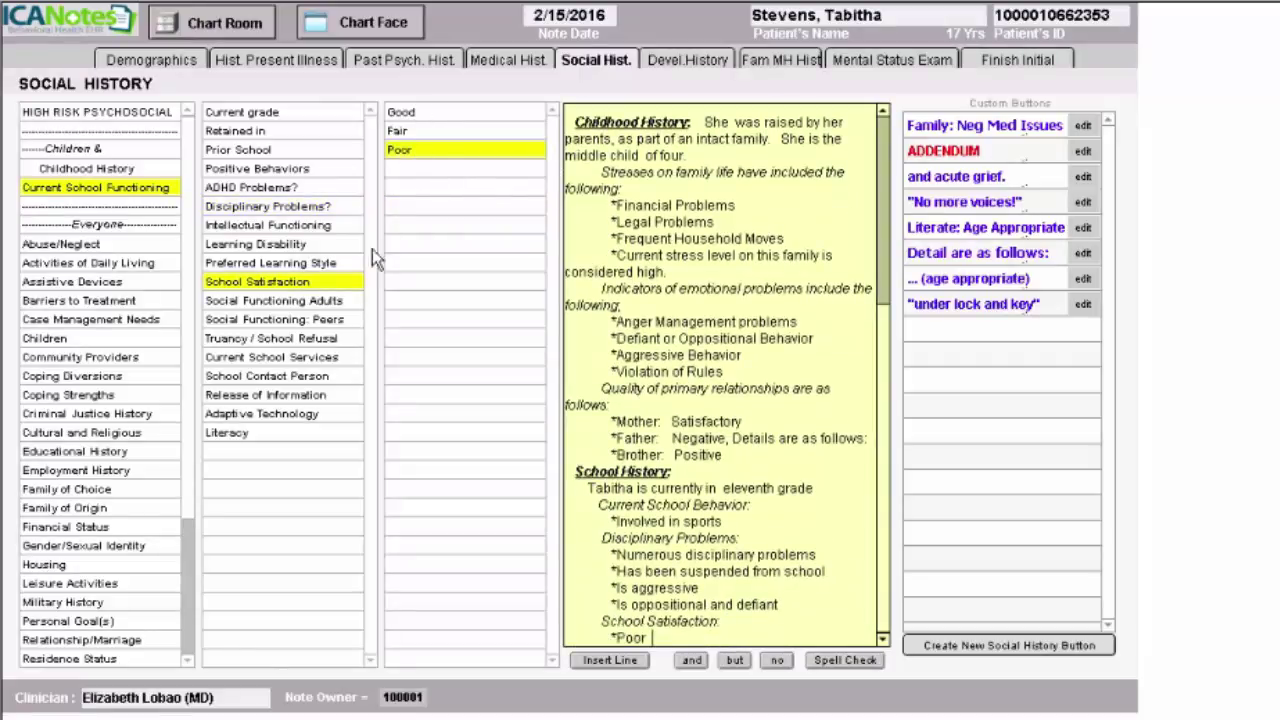
pyautogui.click(333, 302)
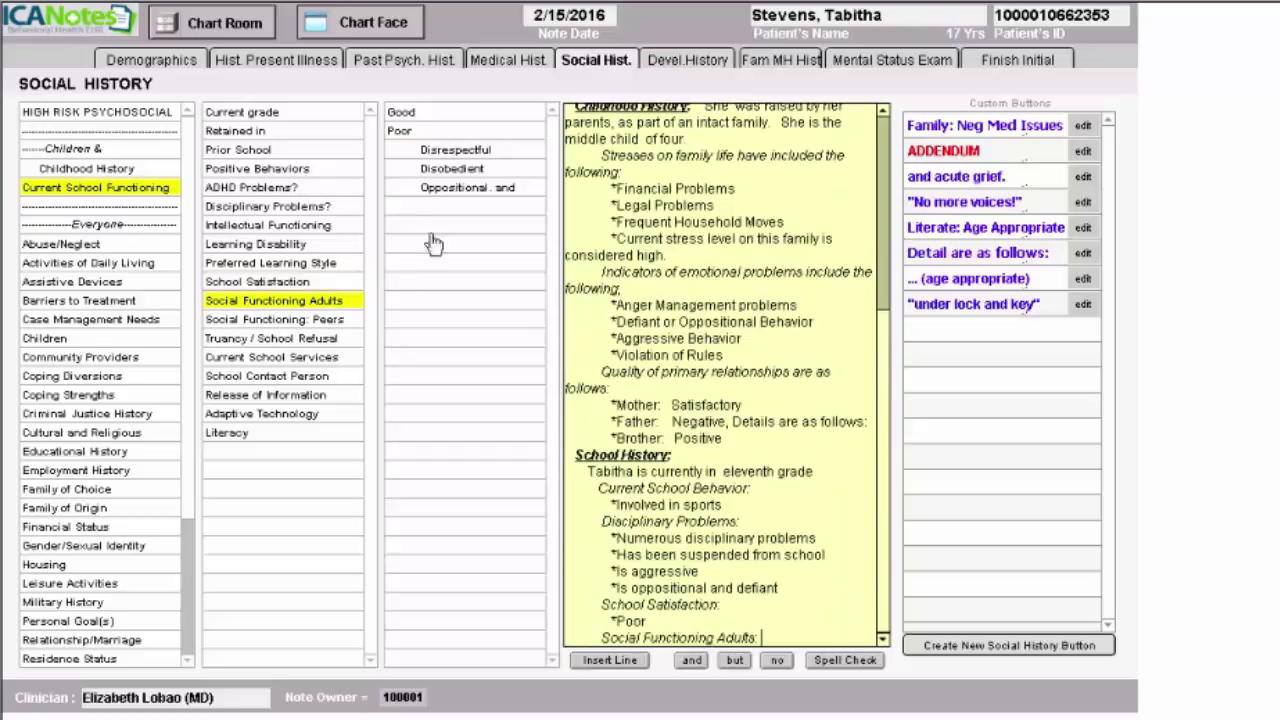
pyautogui.click(429, 133)
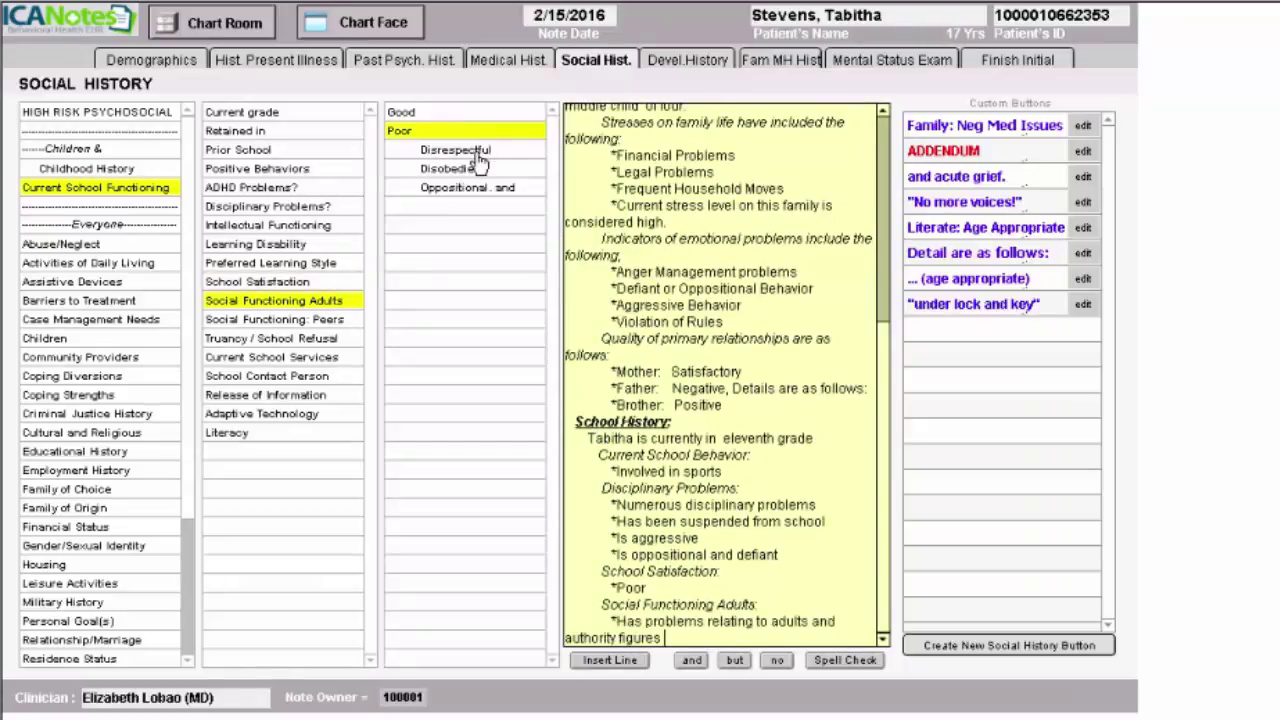
pyautogui.click(478, 152)
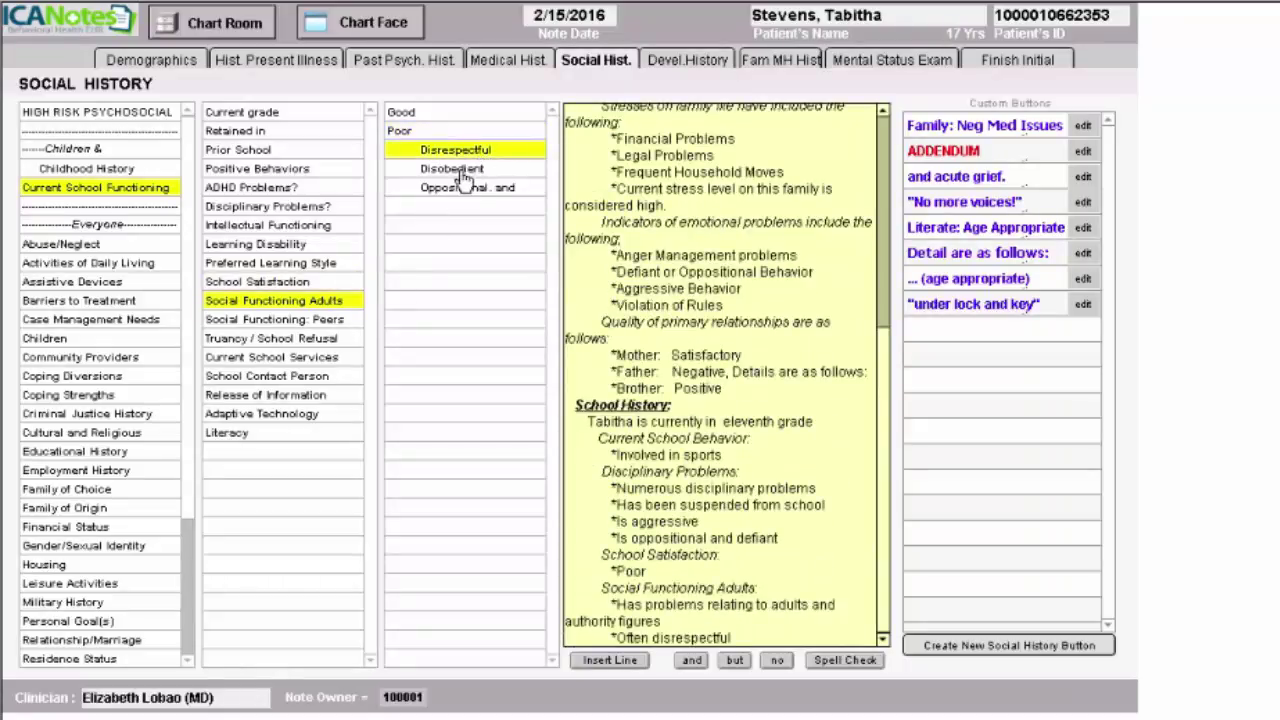
pyautogui.click(483, 172)
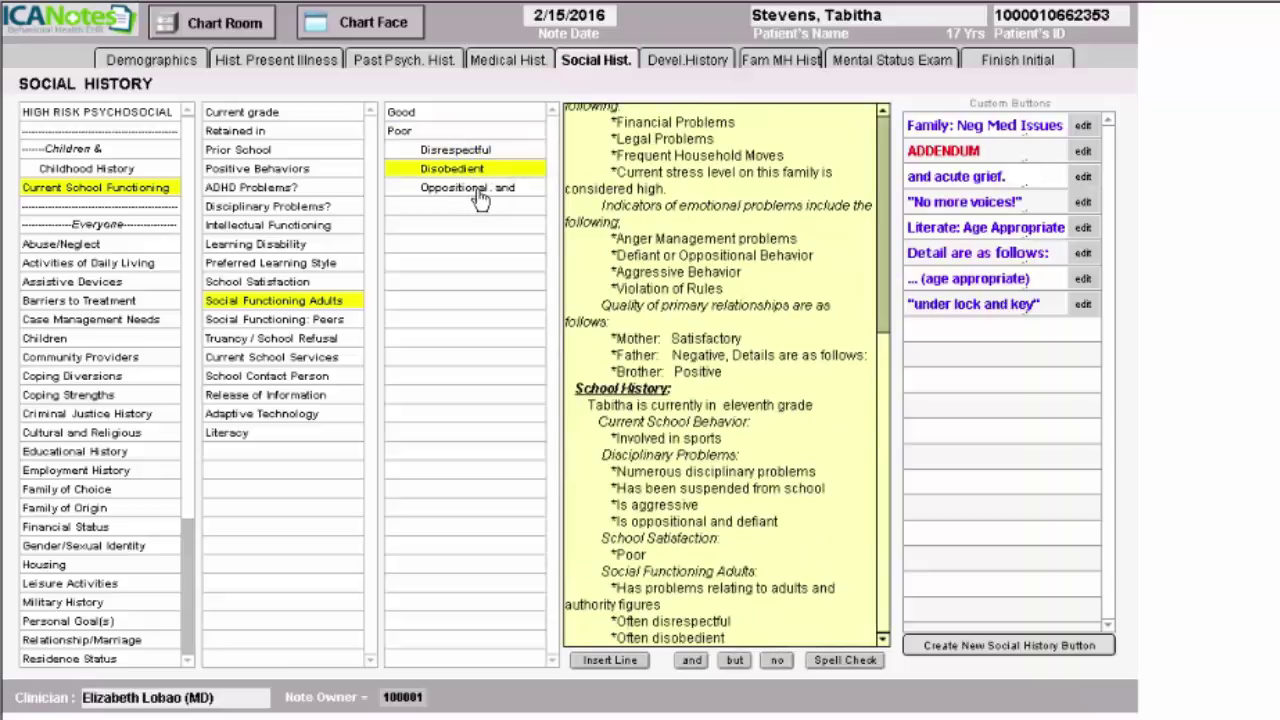
pyautogui.click(481, 192)
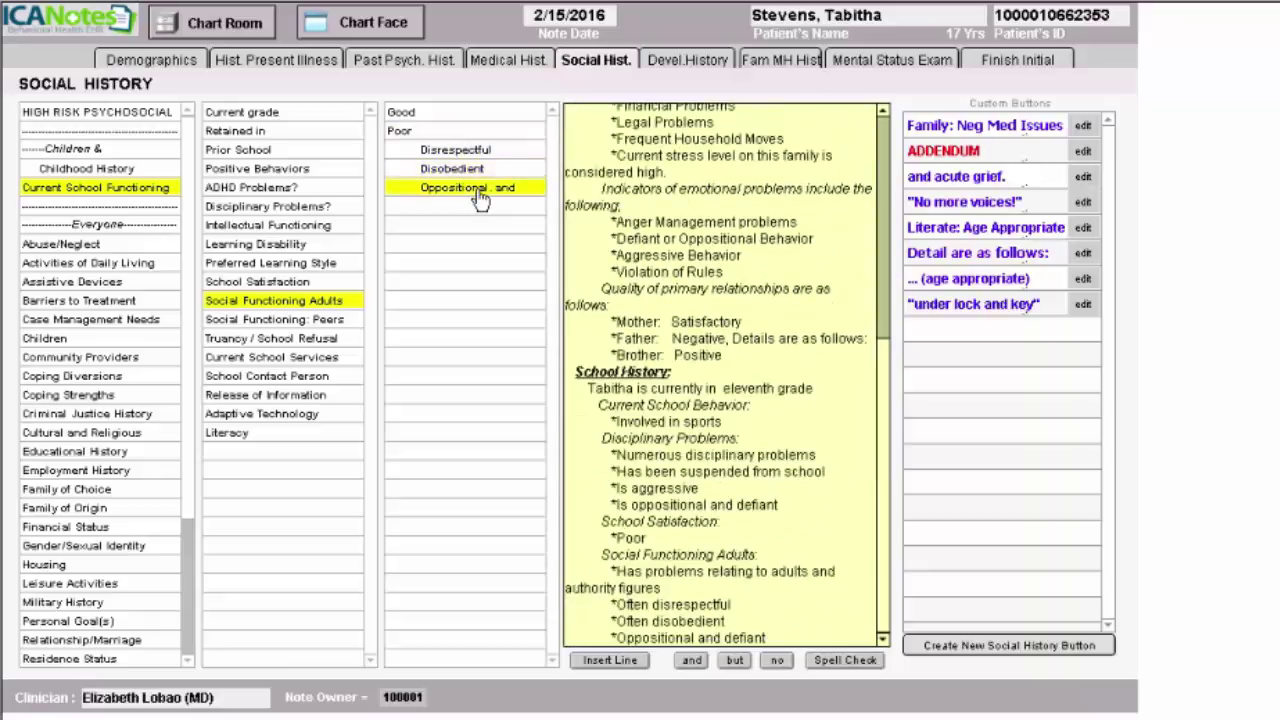
# Document poor peer functioning with bullying, teasing and aggressive behavior toward peers, and record school refusal as a problem
pyautogui.click(303, 322)
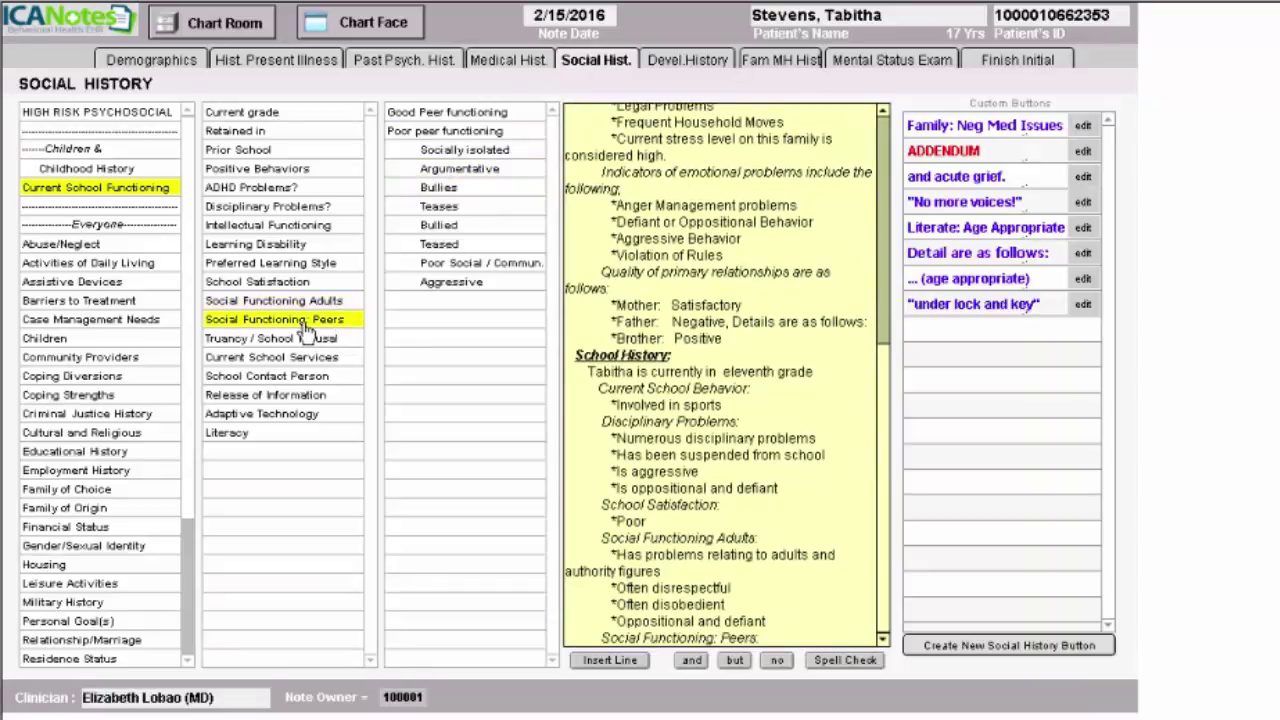
pyautogui.click(431, 137)
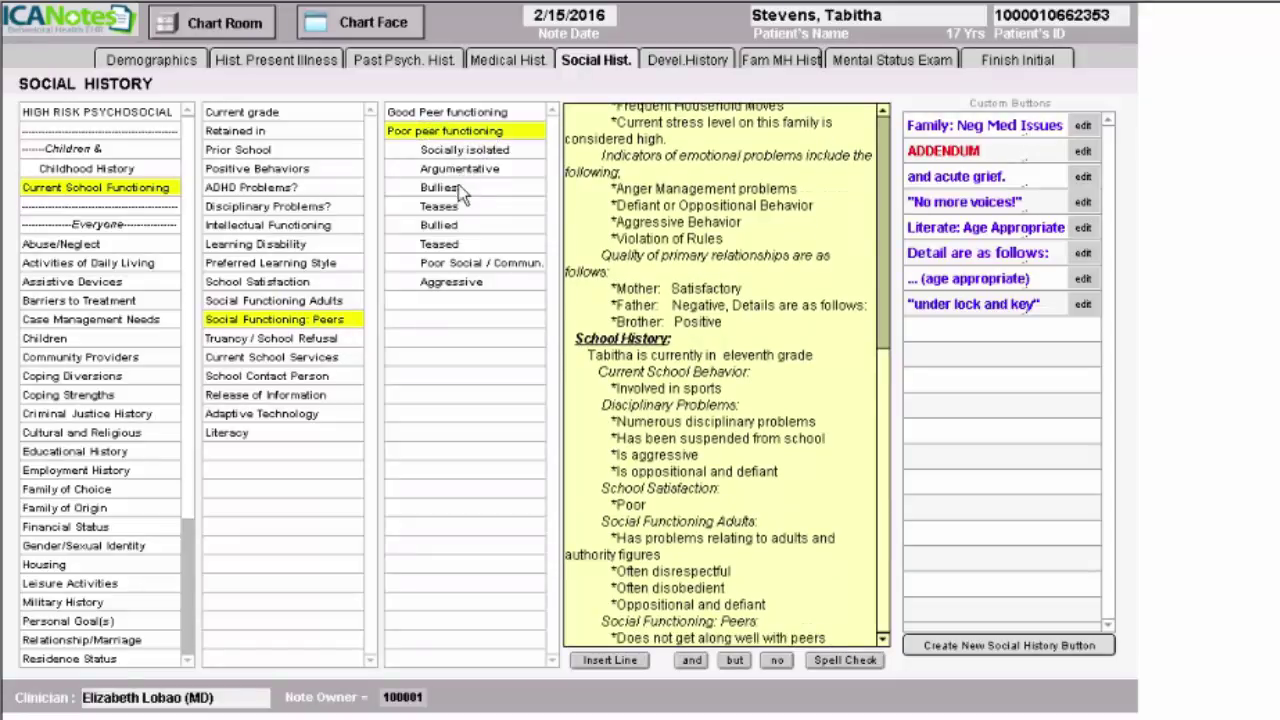
pyautogui.click(459, 190)
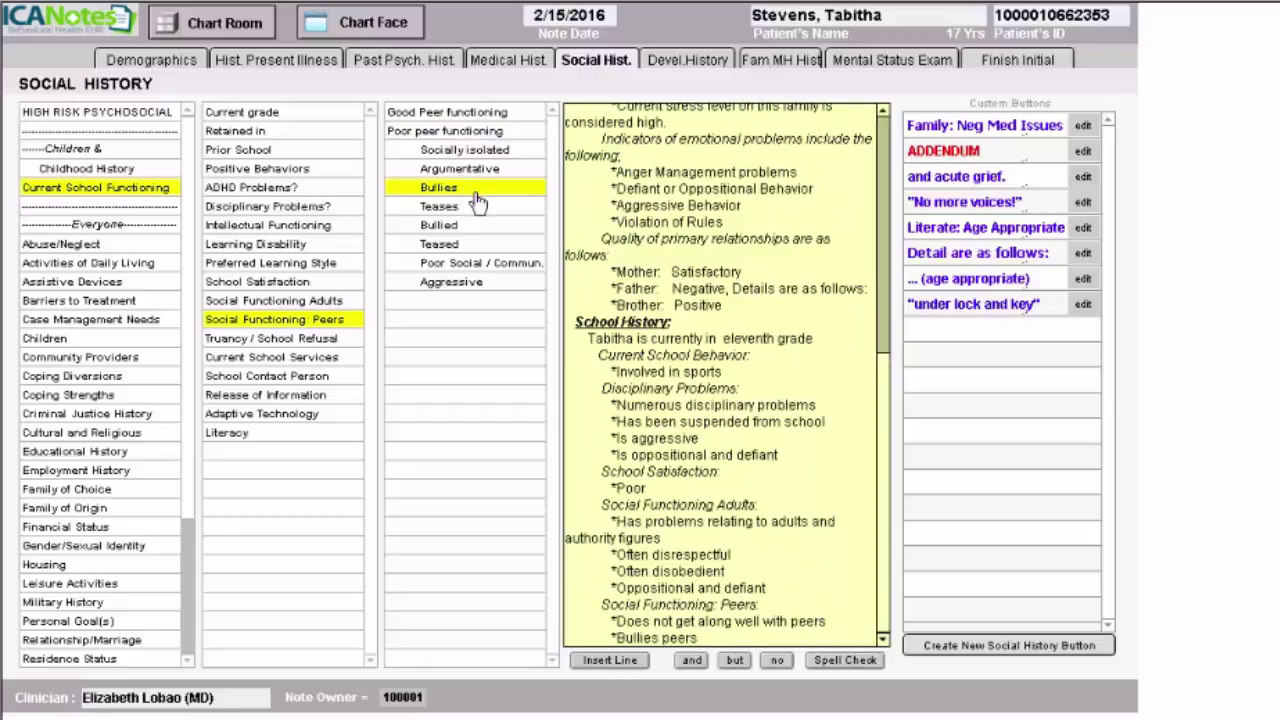
pyautogui.click(452, 207)
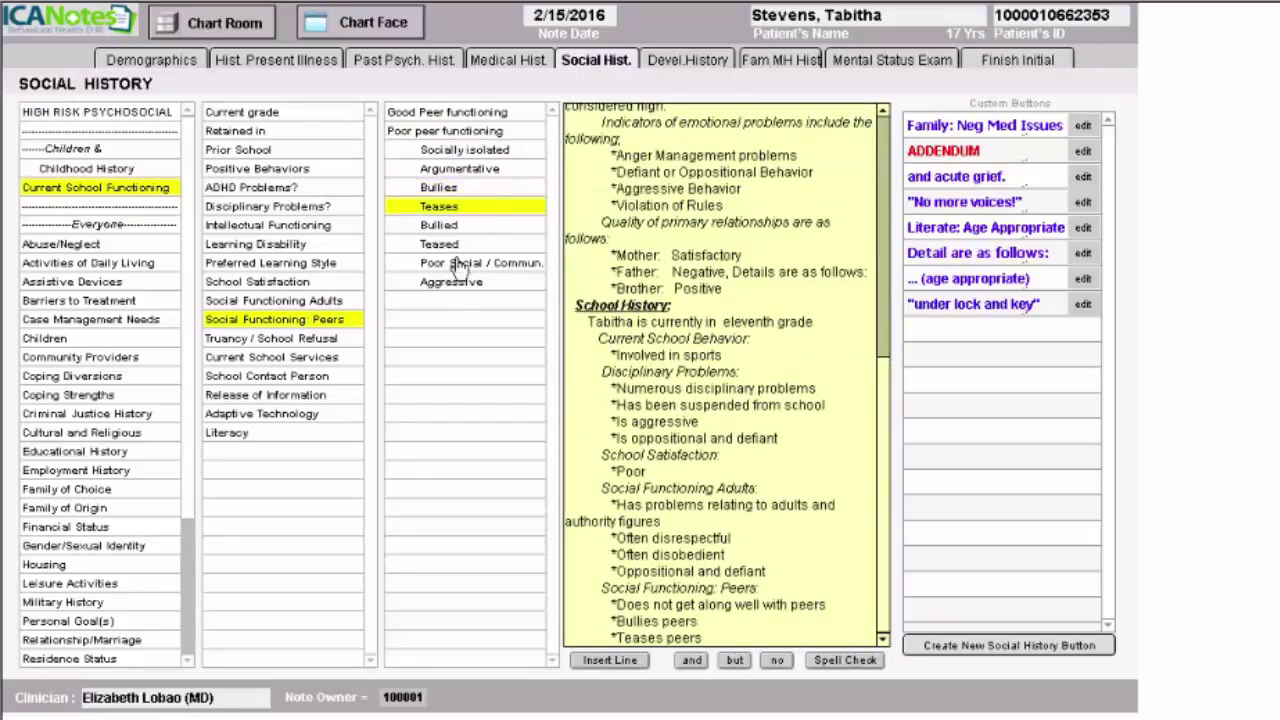
pyautogui.click(452, 285)
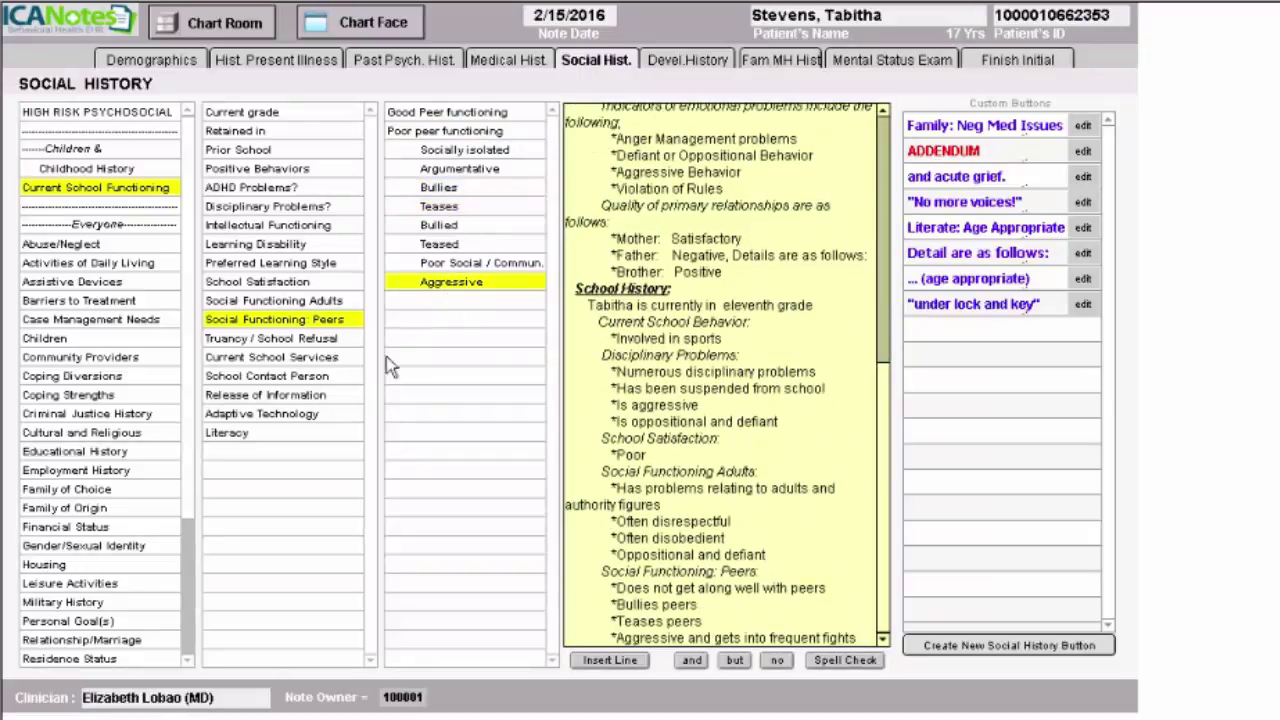
pyautogui.click(320, 340)
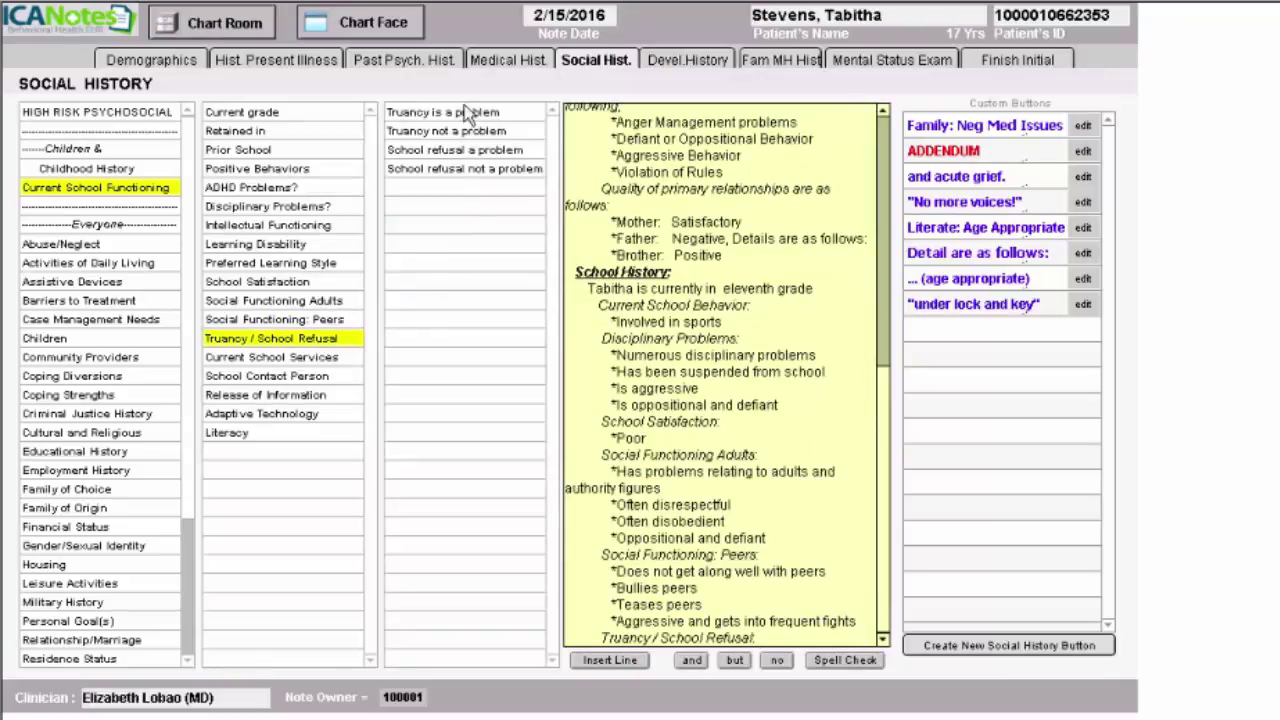
pyautogui.click(468, 152)
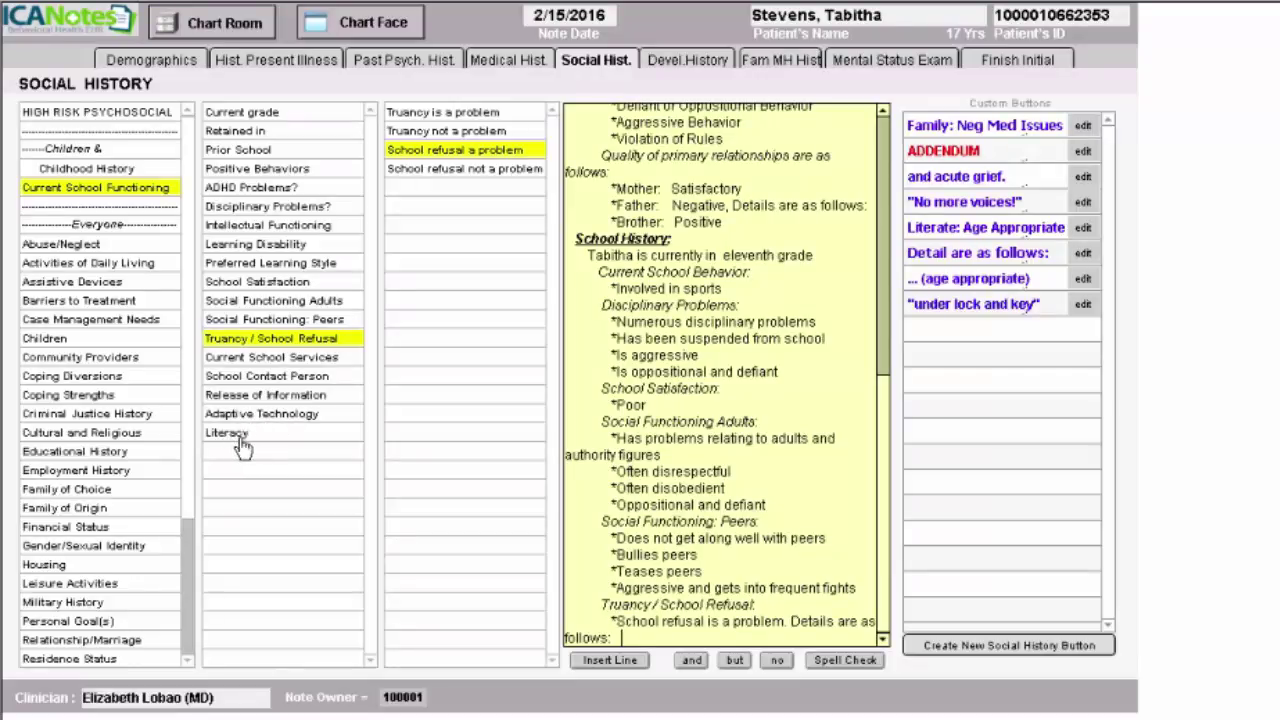
# Start the mental status exam with a guarded, minimally communicative, disheveled and unhappy appearance, and normal speech and language
pyautogui.click(763, 62)
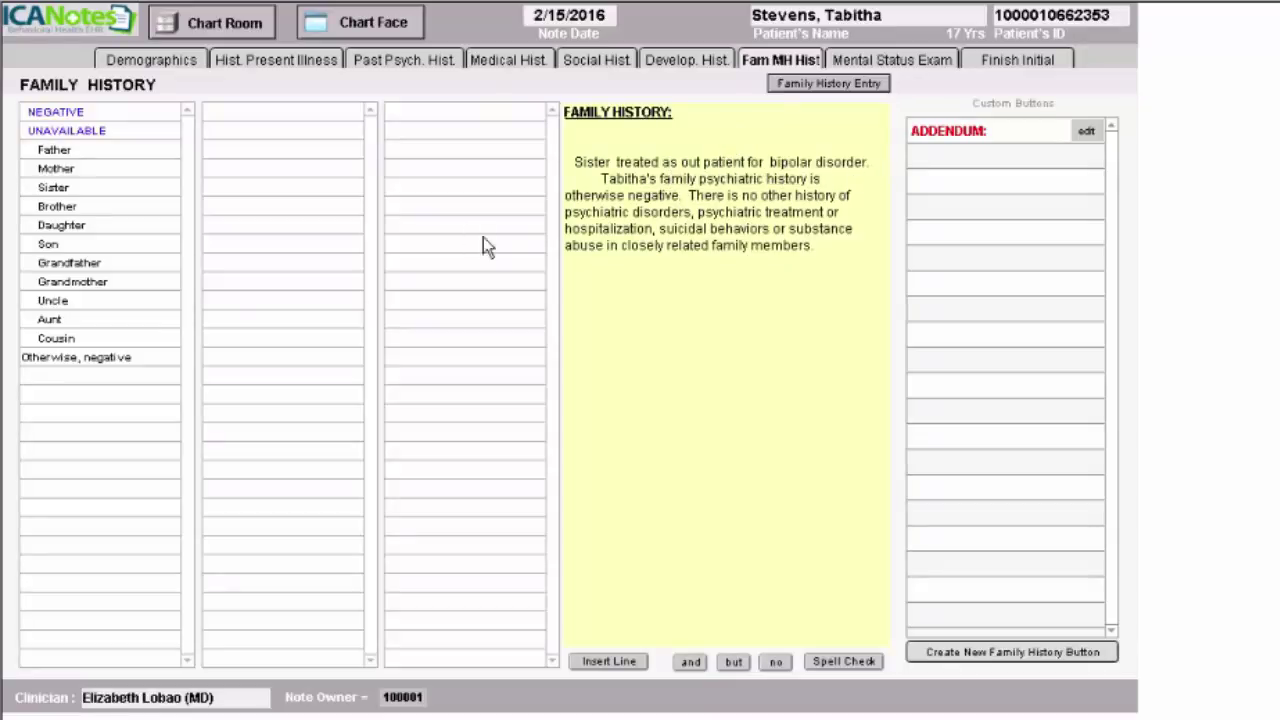
pyautogui.click(900, 62)
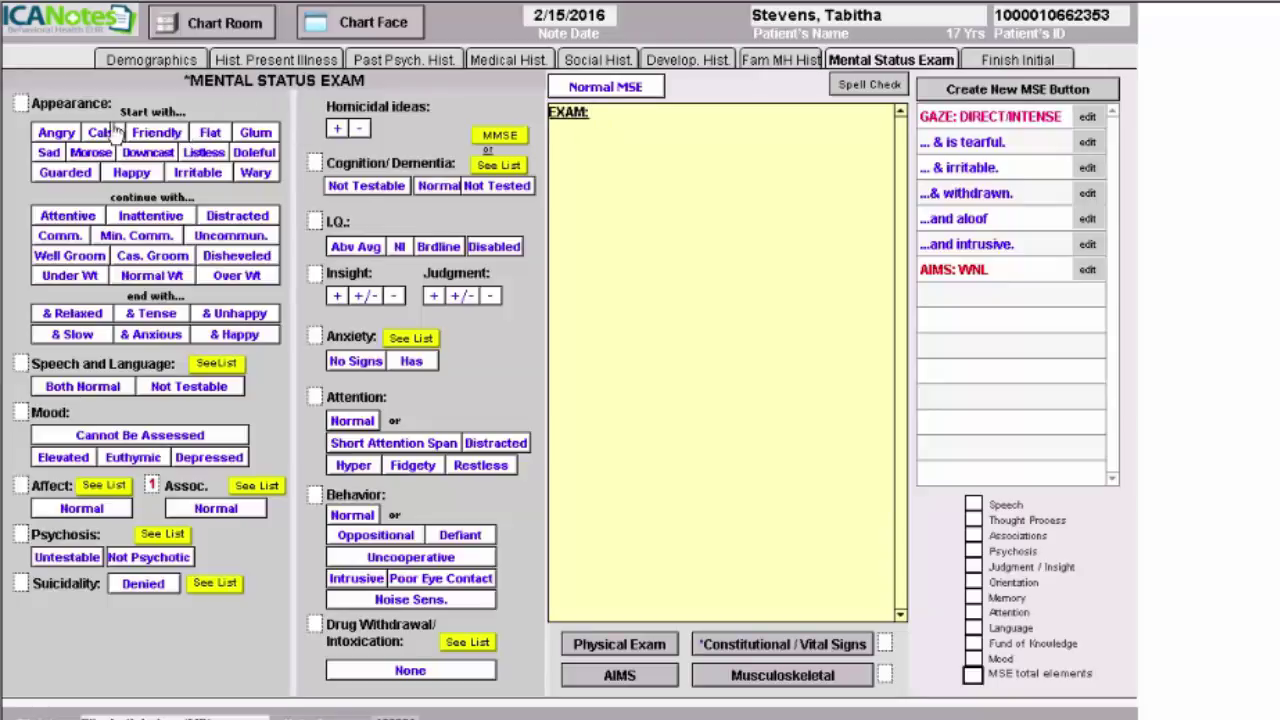
pyautogui.click(68, 174)
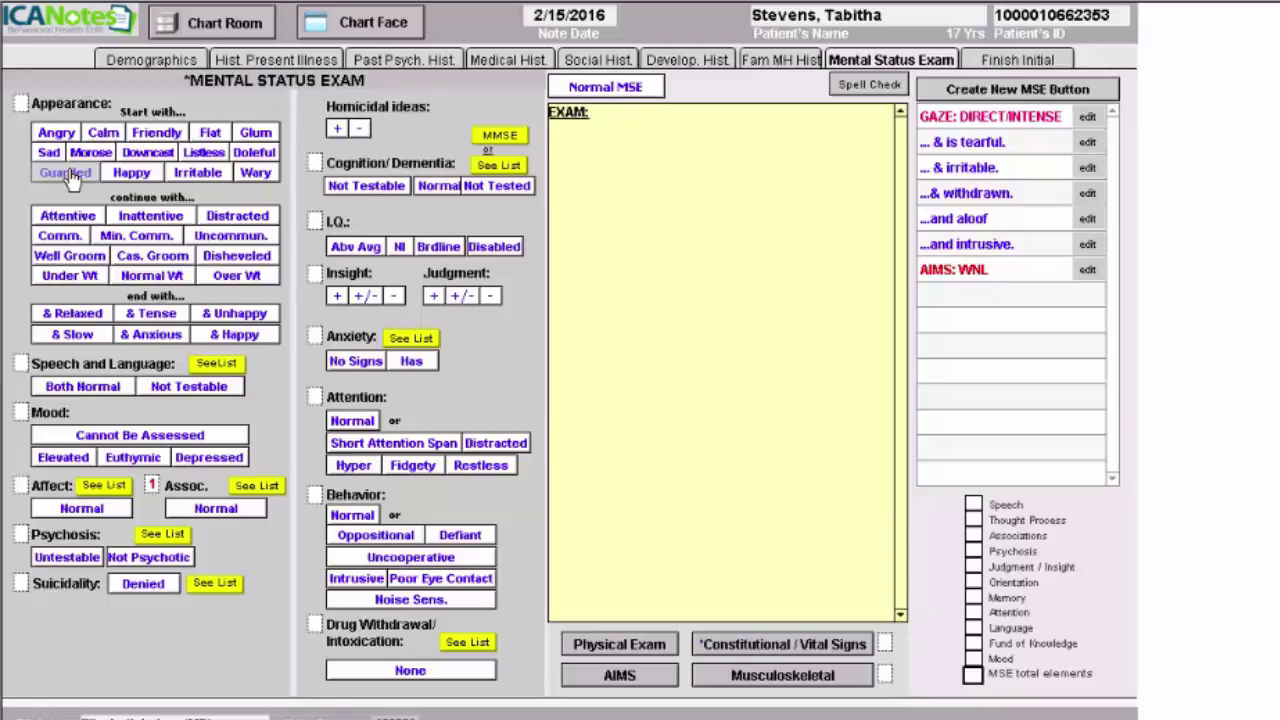
pyautogui.click(177, 238)
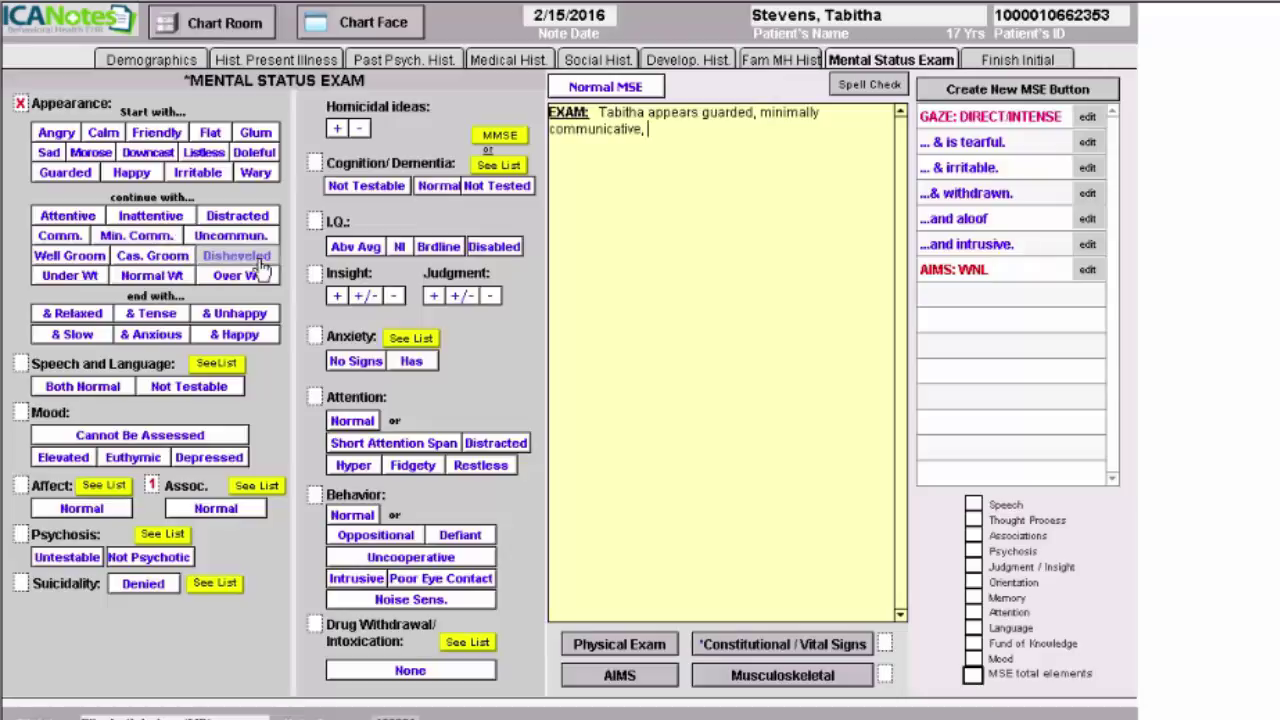
pyautogui.click(237, 256)
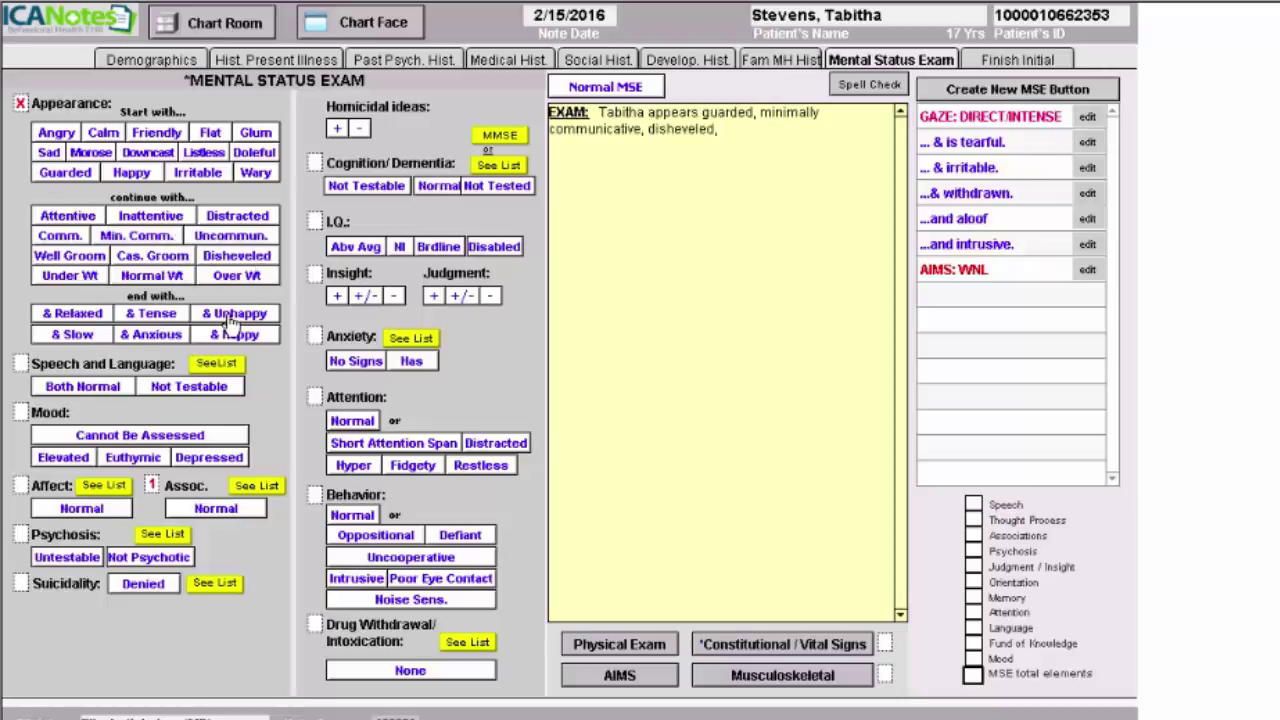
pyautogui.click(229, 316)
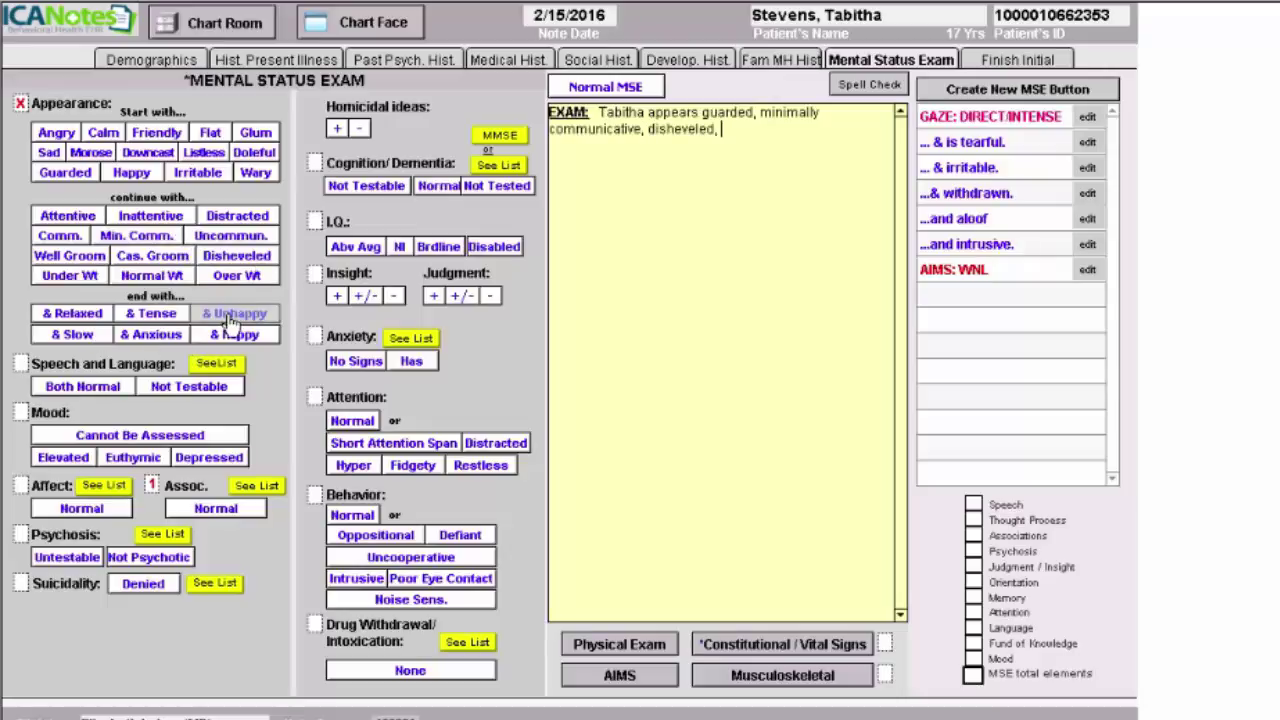
pyautogui.click(114, 389)
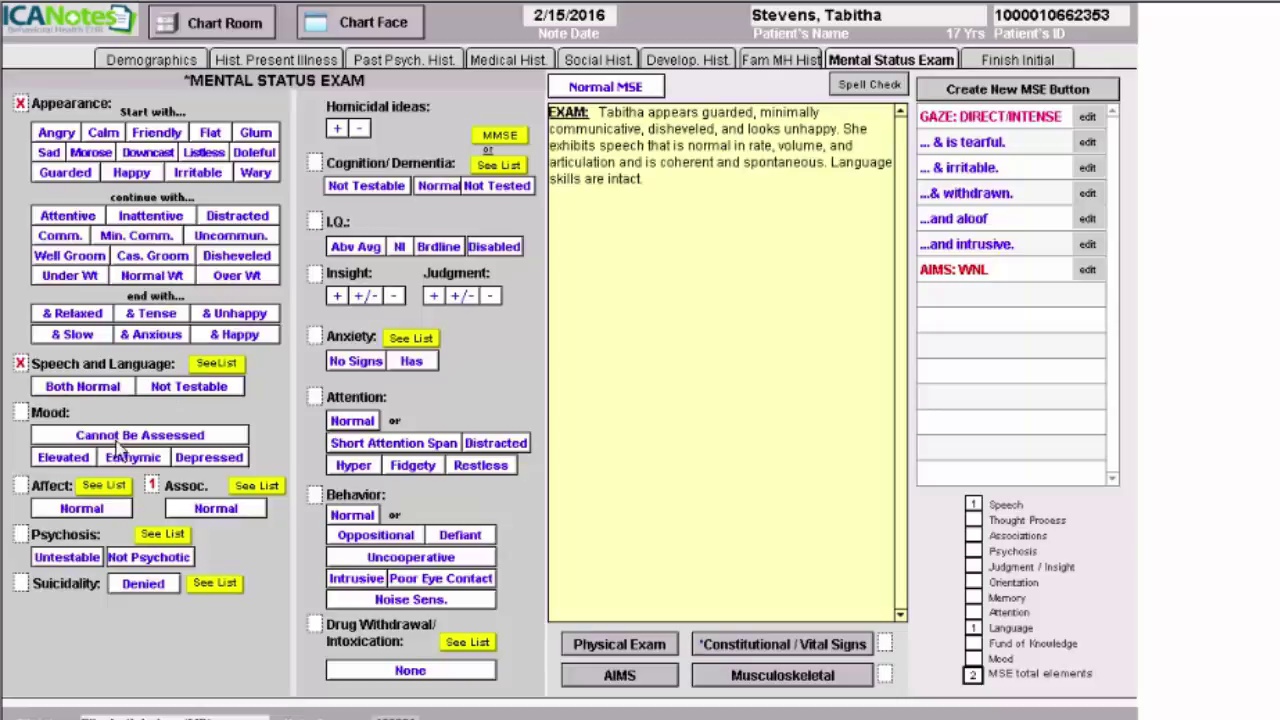
# Document depressed mood as severe, with downcast demeanor, body posture and attitude, psychomotor retardation, and suicidal ideas without intent
pyautogui.click(208, 460)
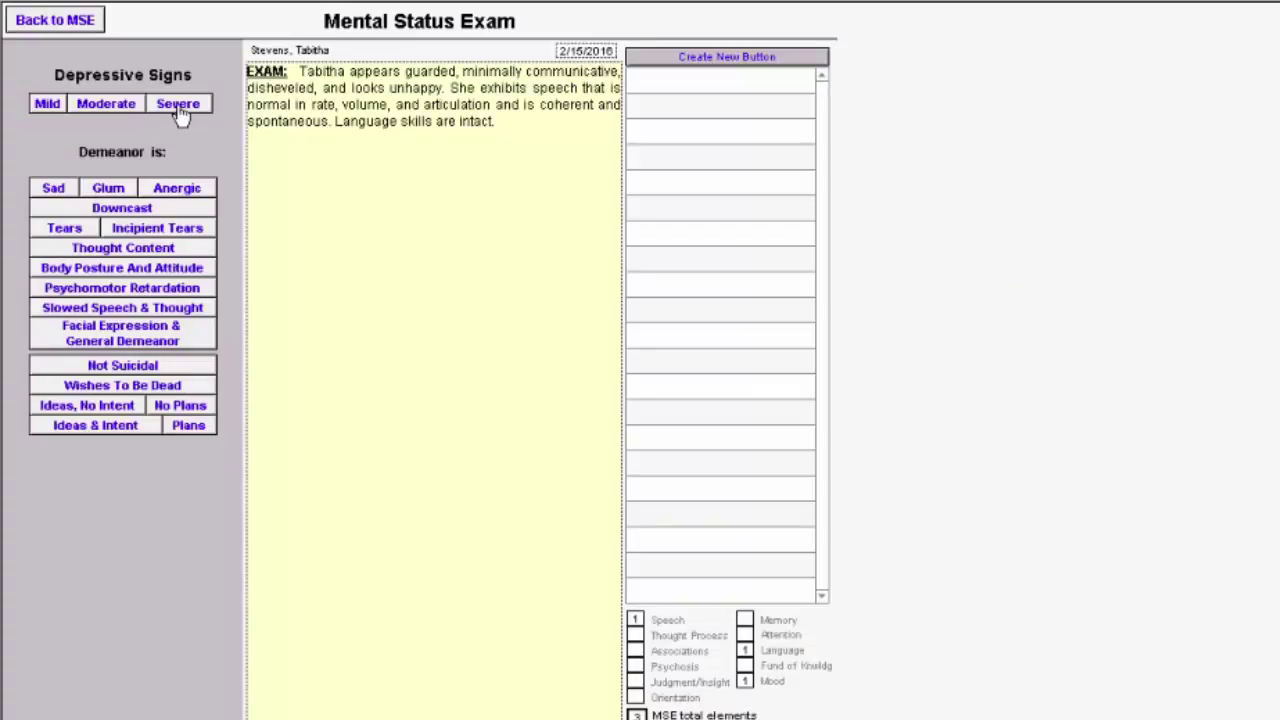
pyautogui.click(180, 106)
pyautogui.click(140, 210)
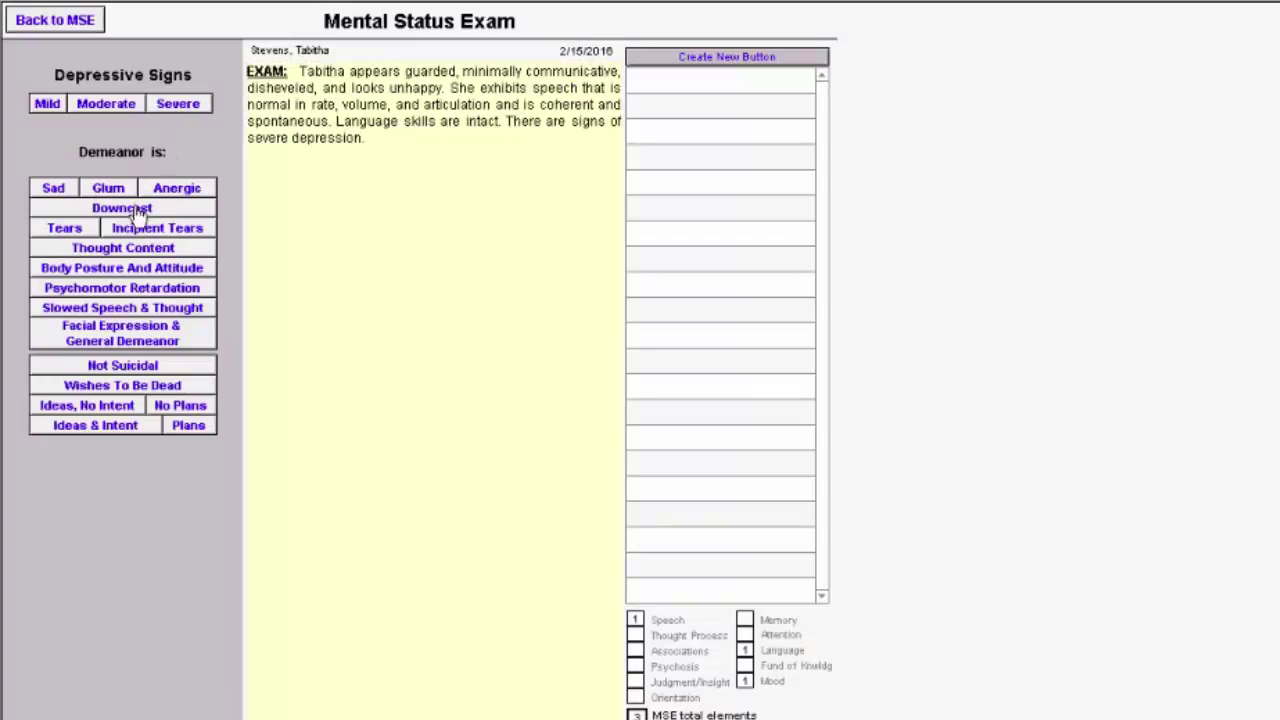
pyautogui.click(125, 268)
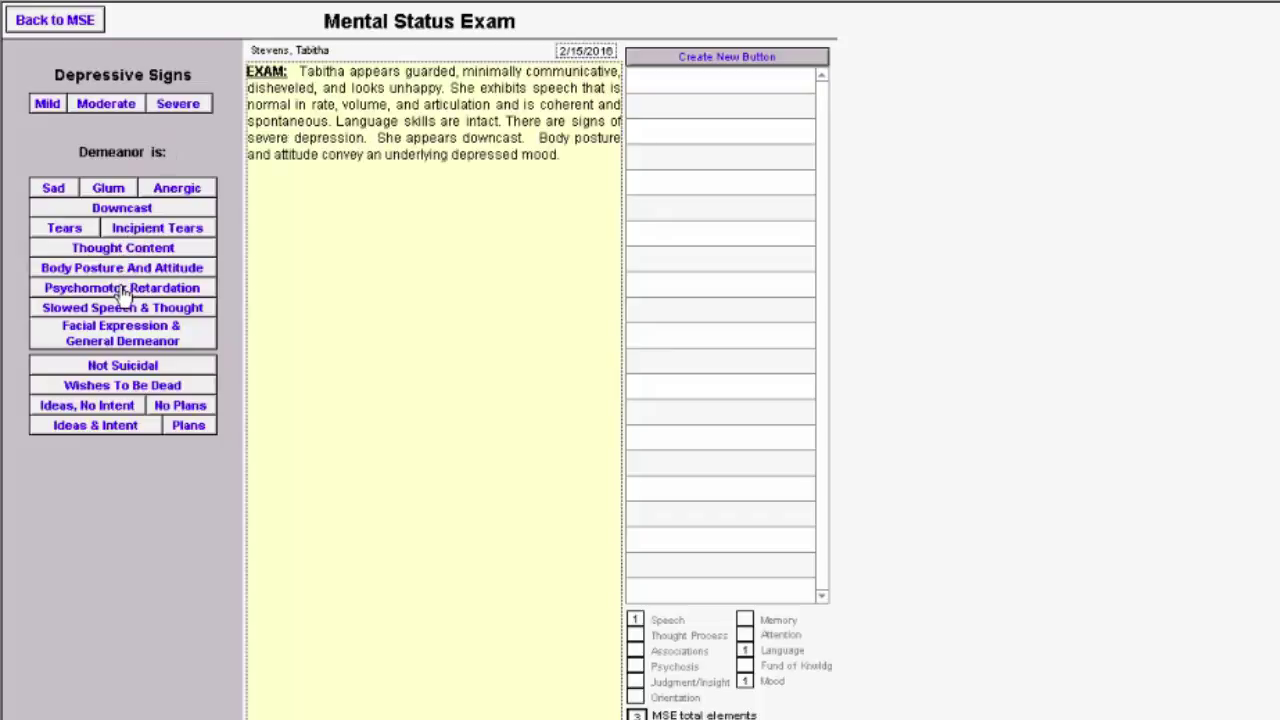
pyautogui.click(124, 288)
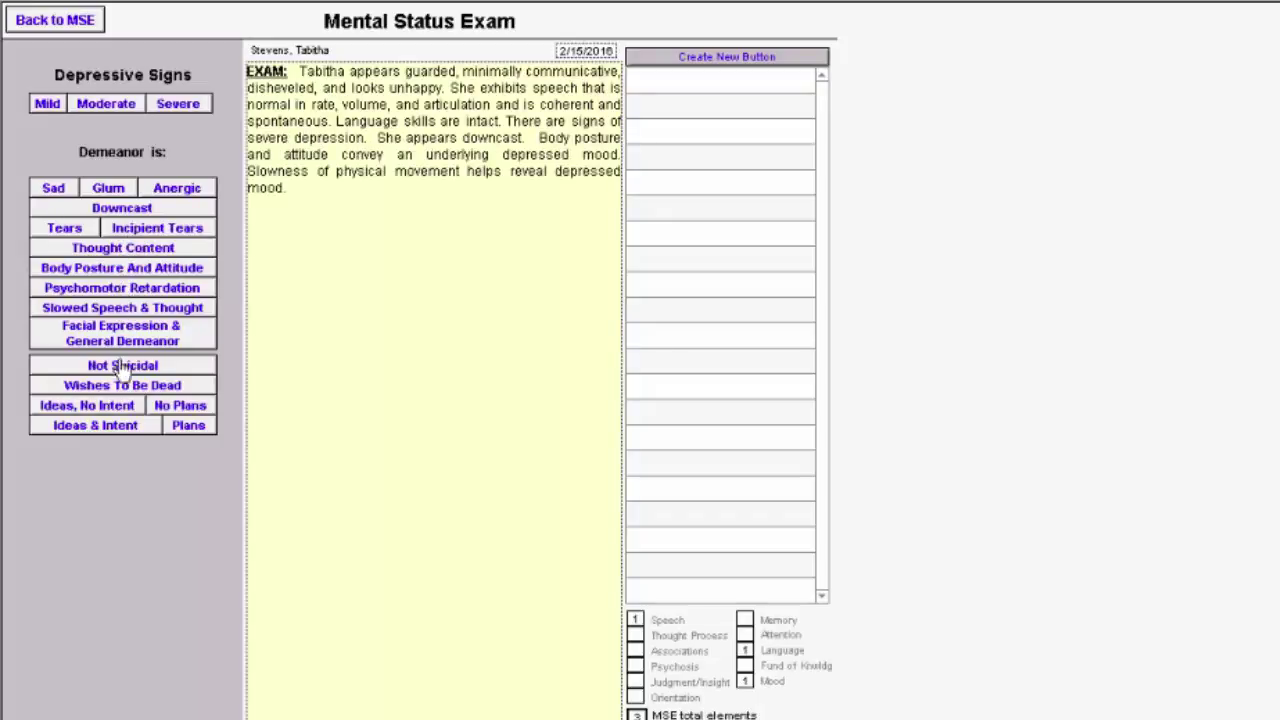
pyautogui.click(120, 408)
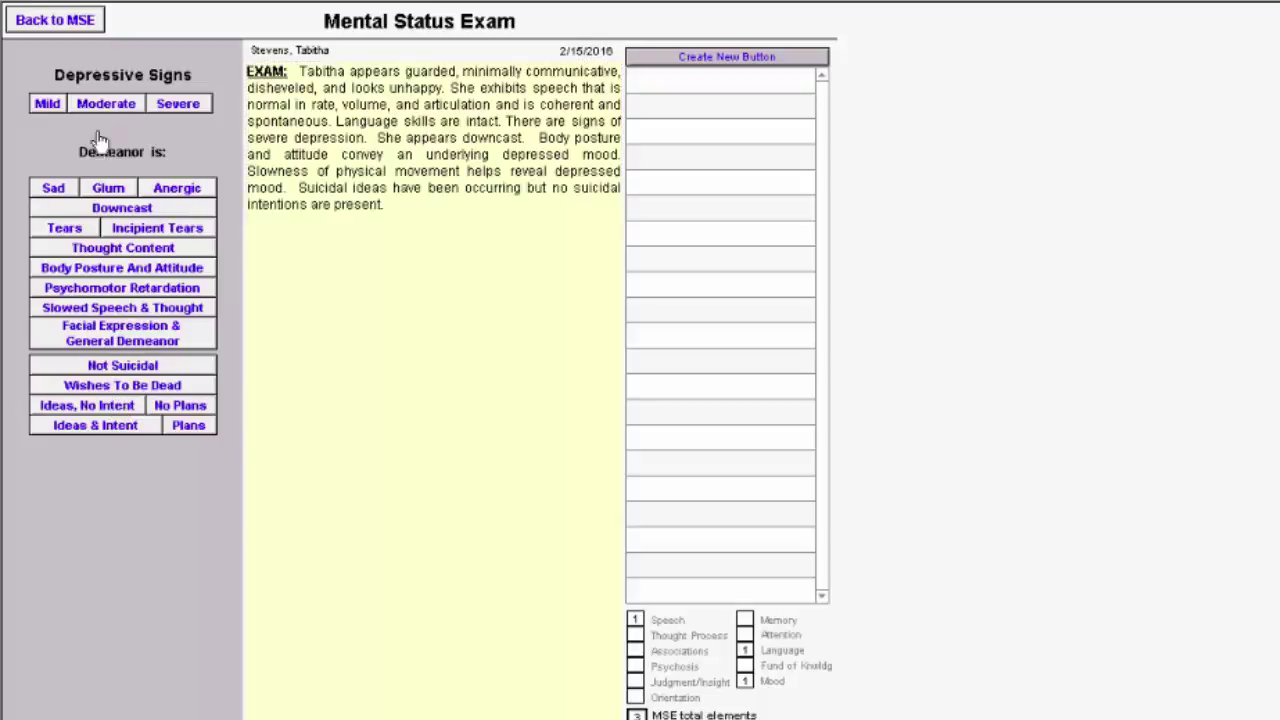
pyautogui.click(82, 30)
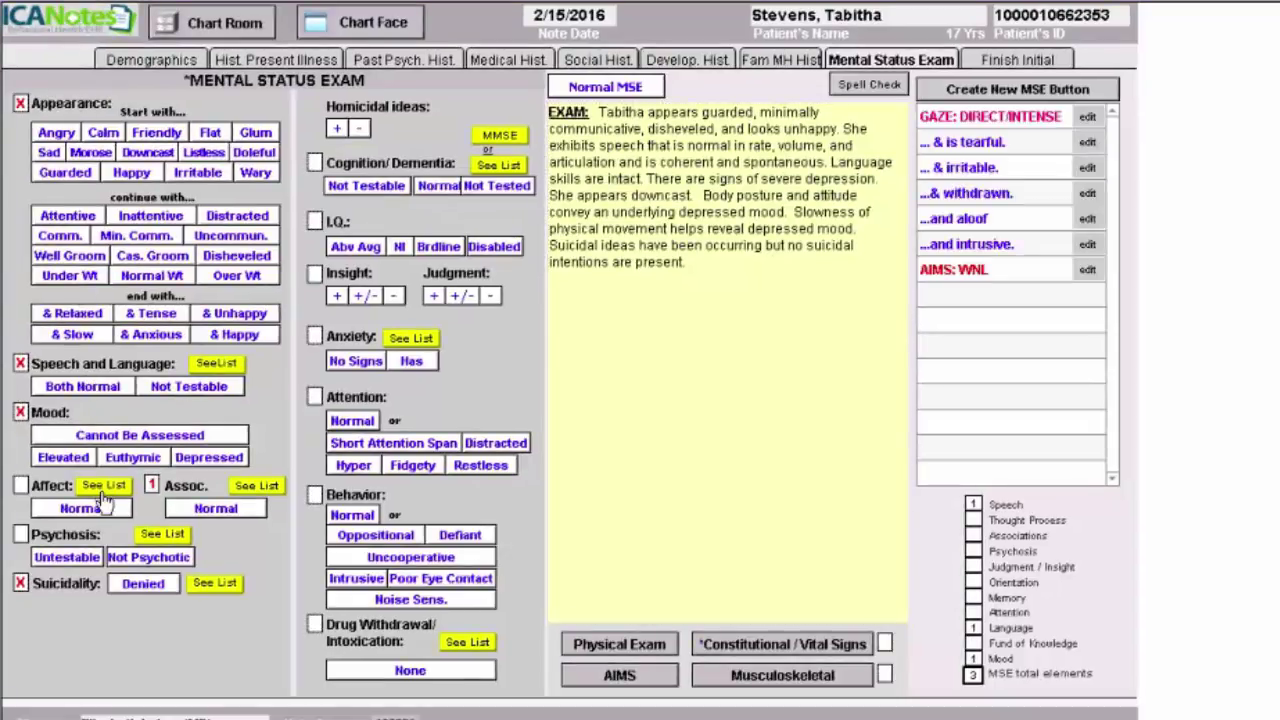
# Record inappropriate anger as the affect in the mental status exam
pyautogui.click(102, 489)
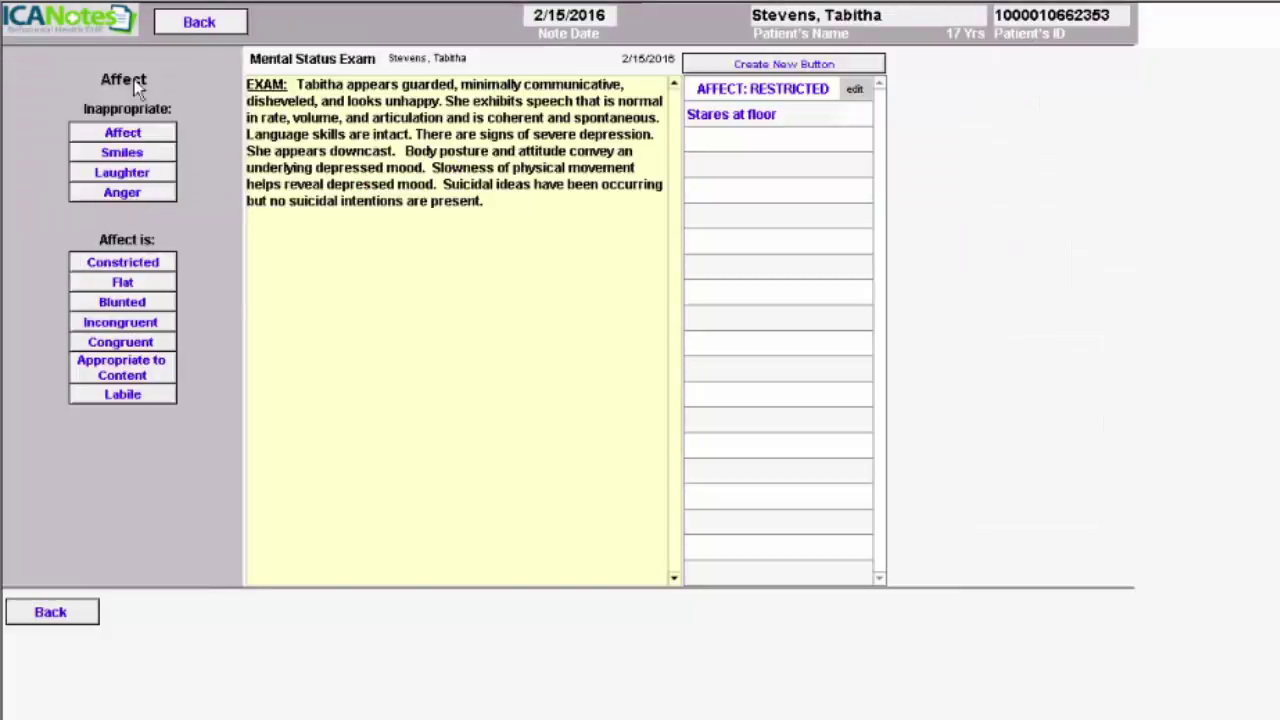
pyautogui.click(123, 193)
pyautogui.click(200, 23)
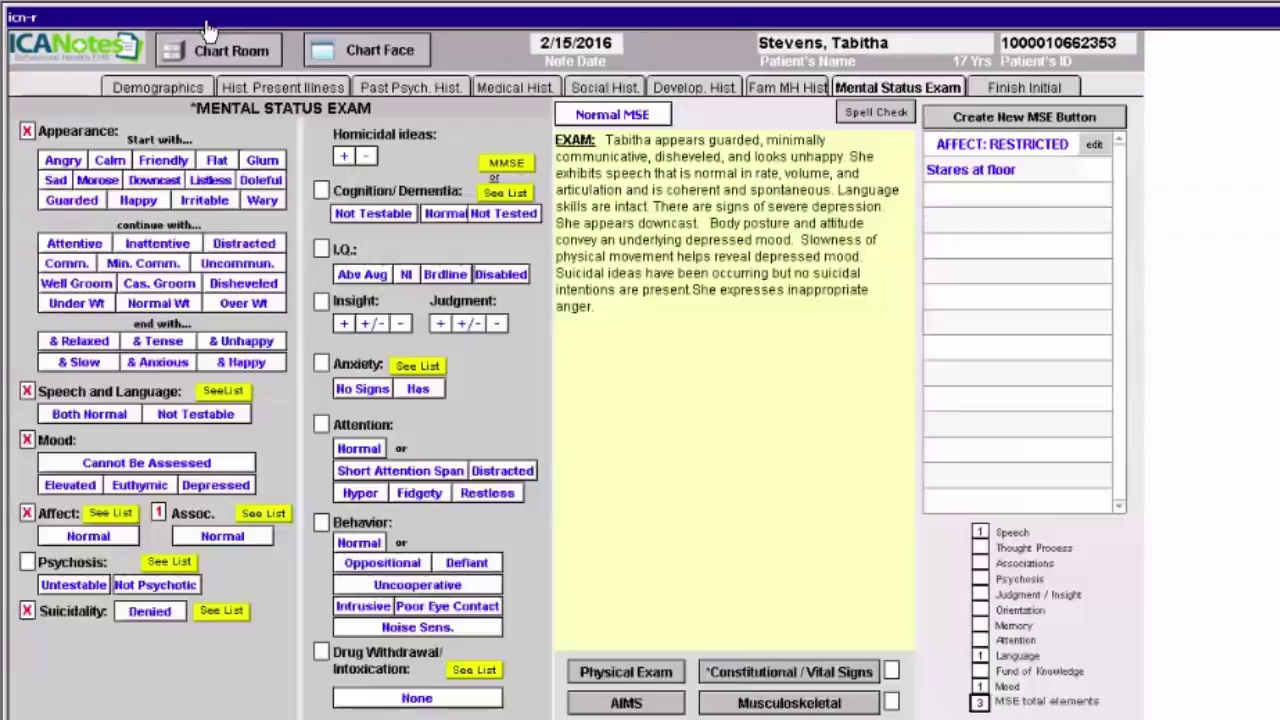
# Document normal associations, no psychosis, and denied homicidal ideas
pyautogui.click(218, 510)
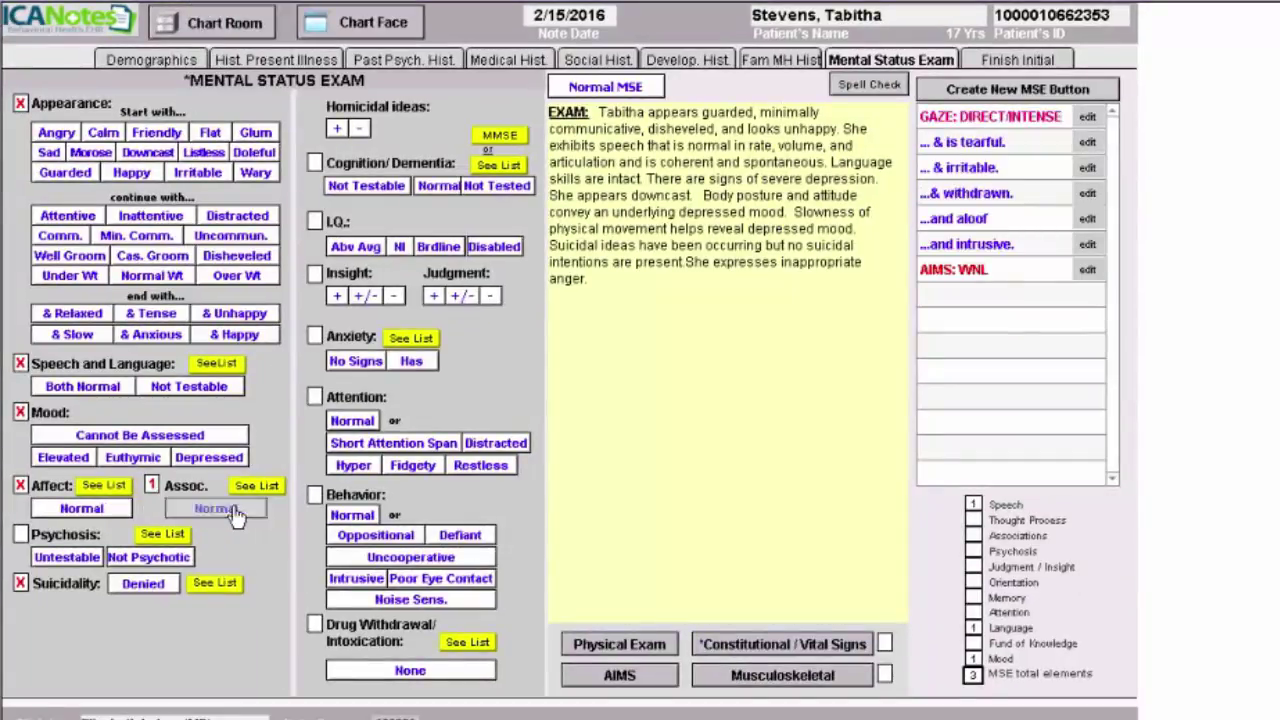
pyautogui.click(148, 557)
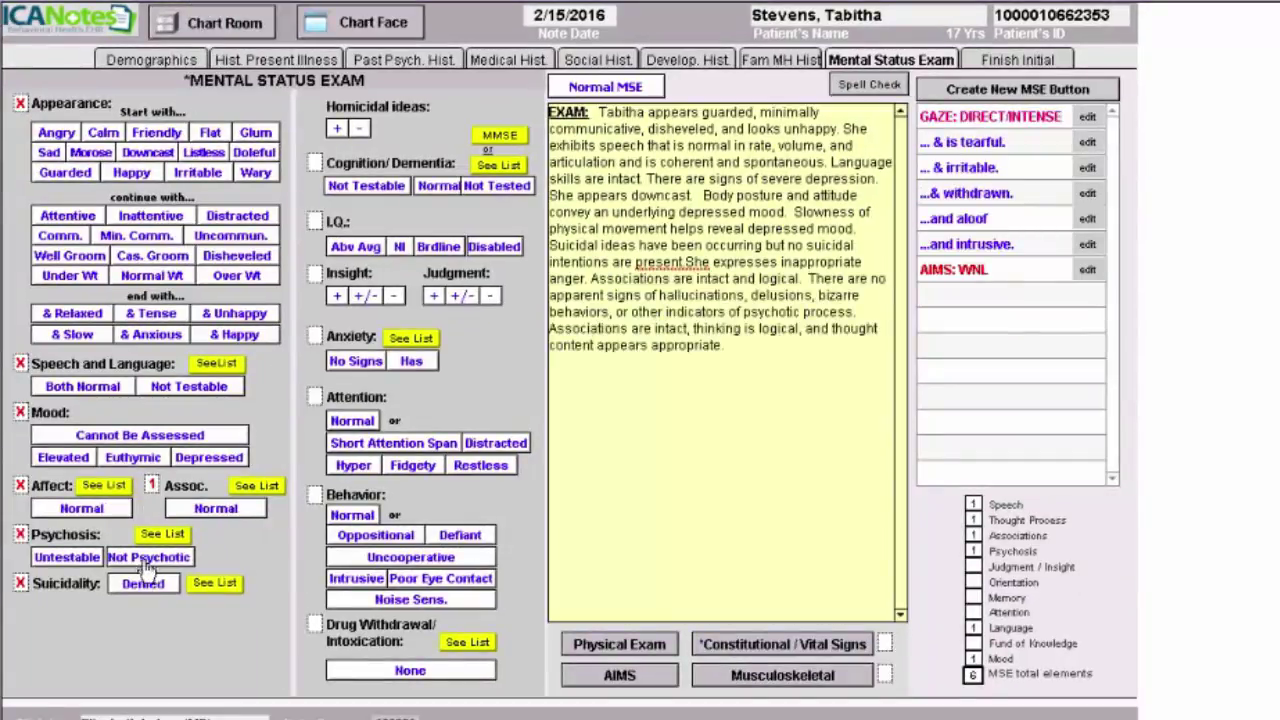
pyautogui.click(362, 131)
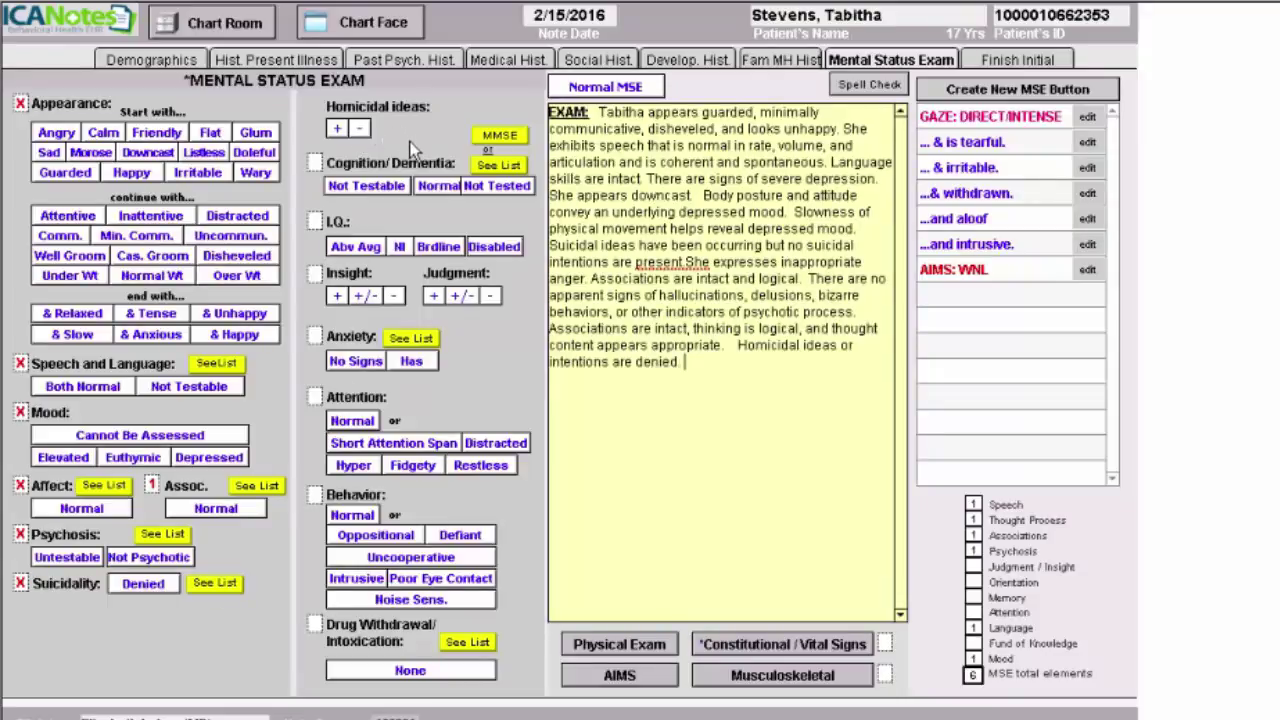
# Document cognition and I.Q. as normal and insight as poor
pyautogui.click(440, 187)
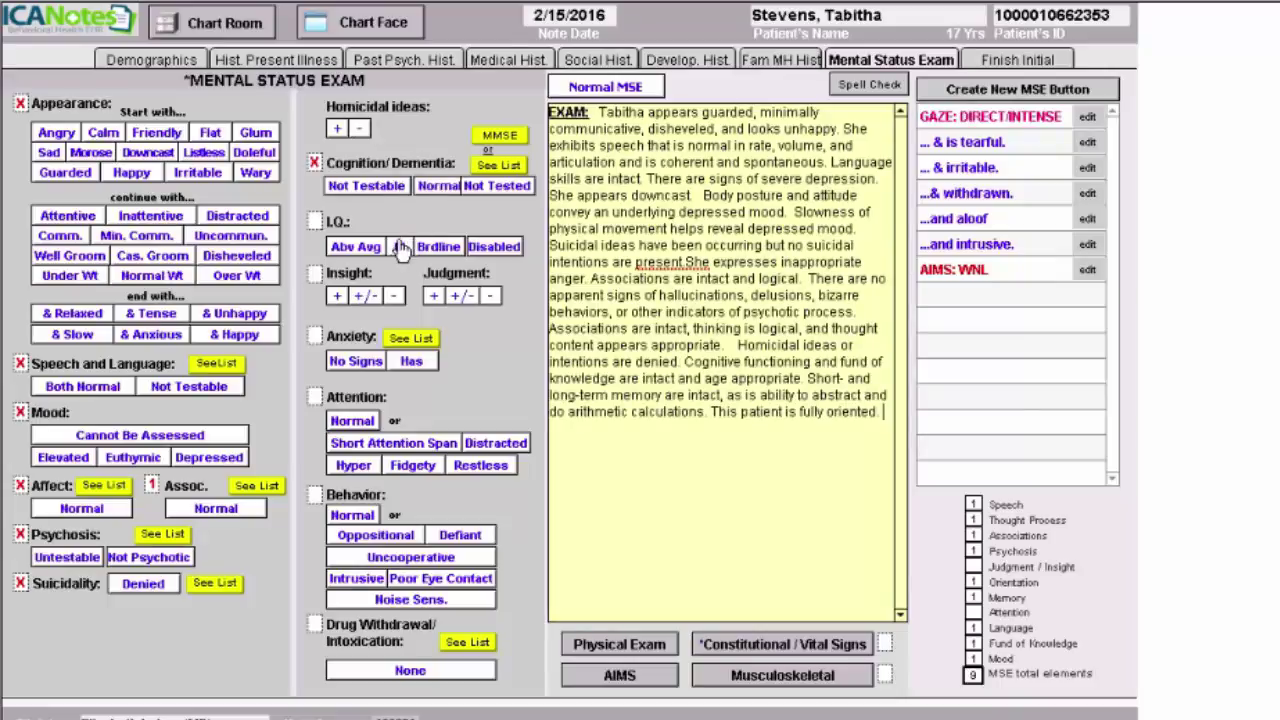
pyautogui.click(400, 247)
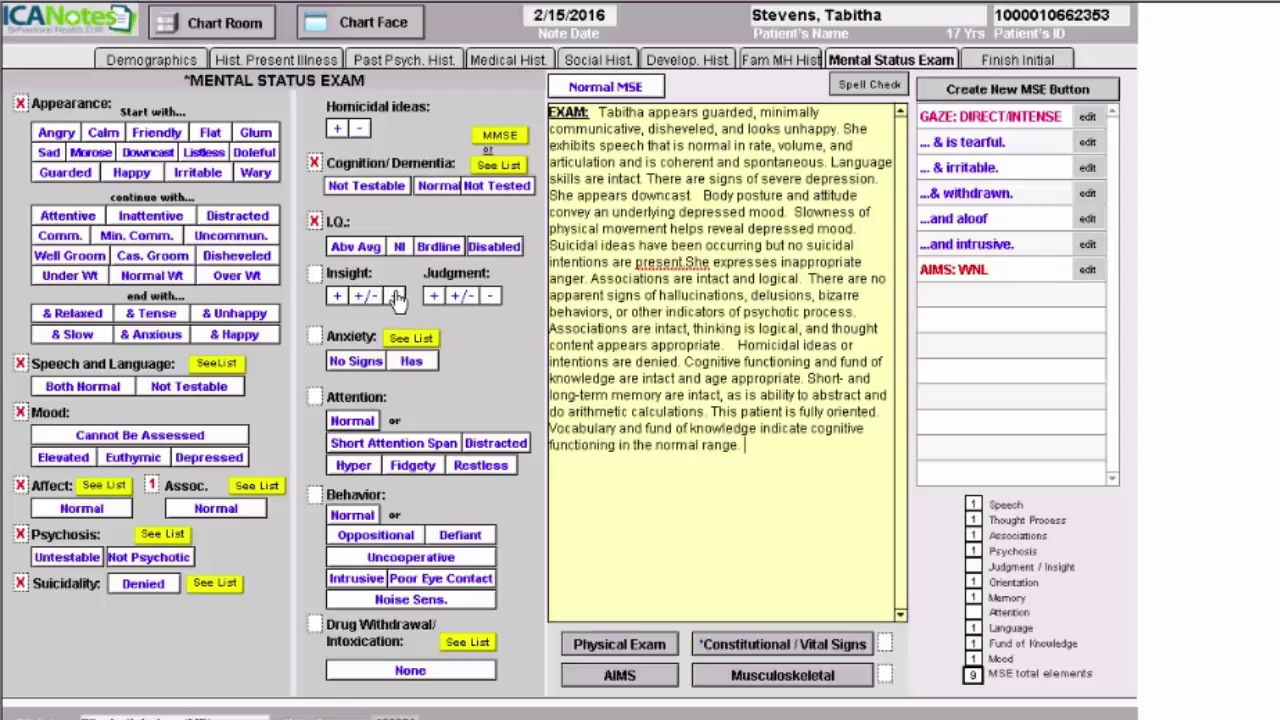
pyautogui.click(396, 297)
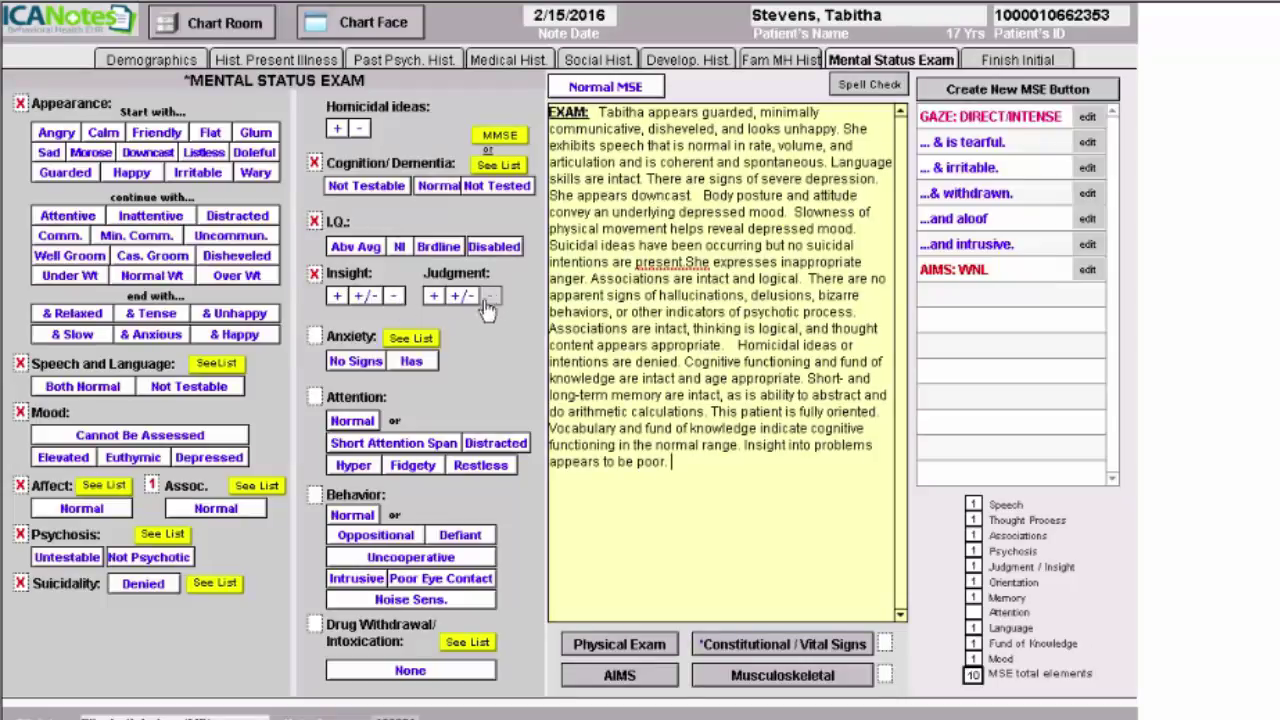
# Document poor judgment, no signs of anxiety, and normal attention in the mental status exam
pyautogui.click(489, 297)
pyautogui.click(357, 364)
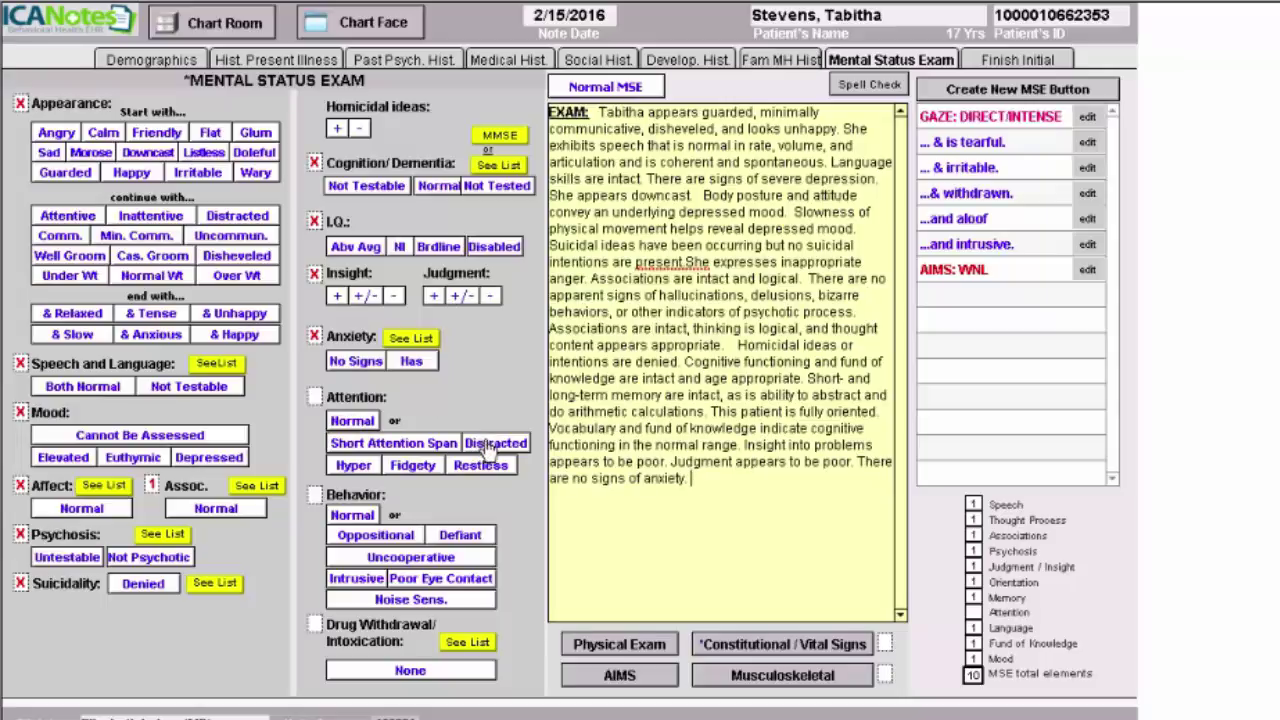
pyautogui.click(352, 424)
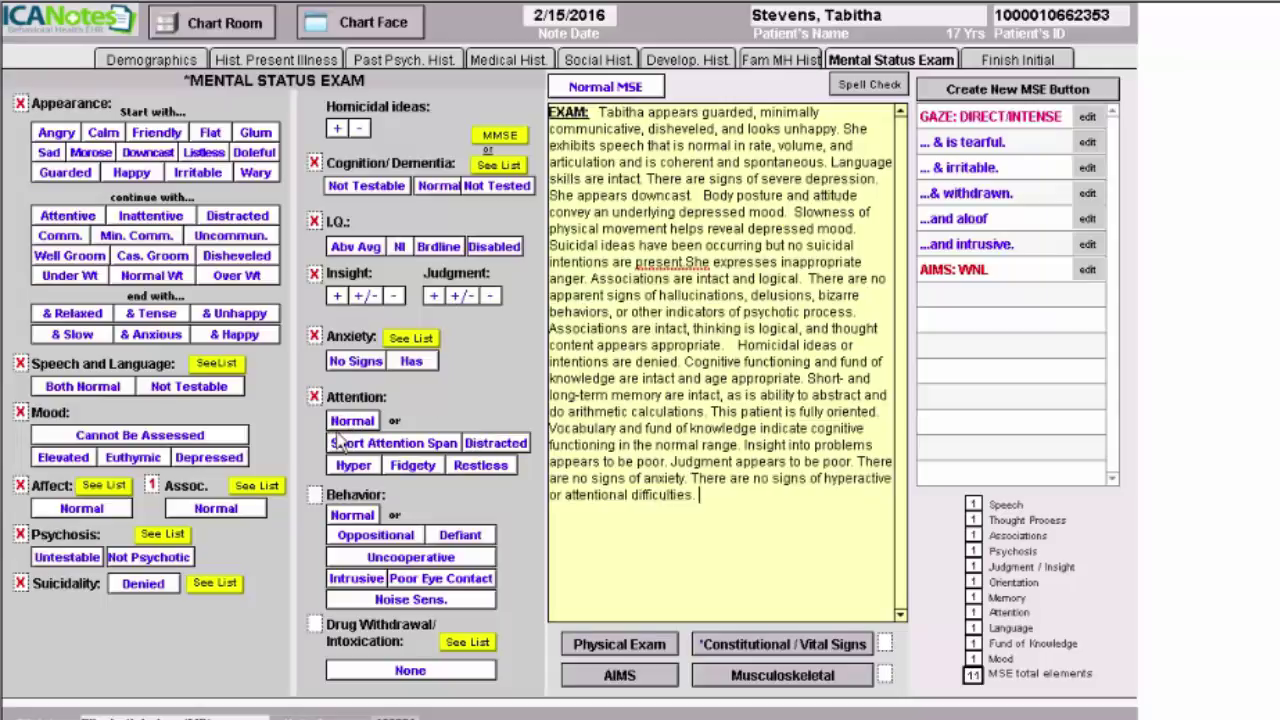
# Document oppositional, defiant and uncooperative behavior, and no drug withdrawal or intoxication
pyautogui.click(362, 537)
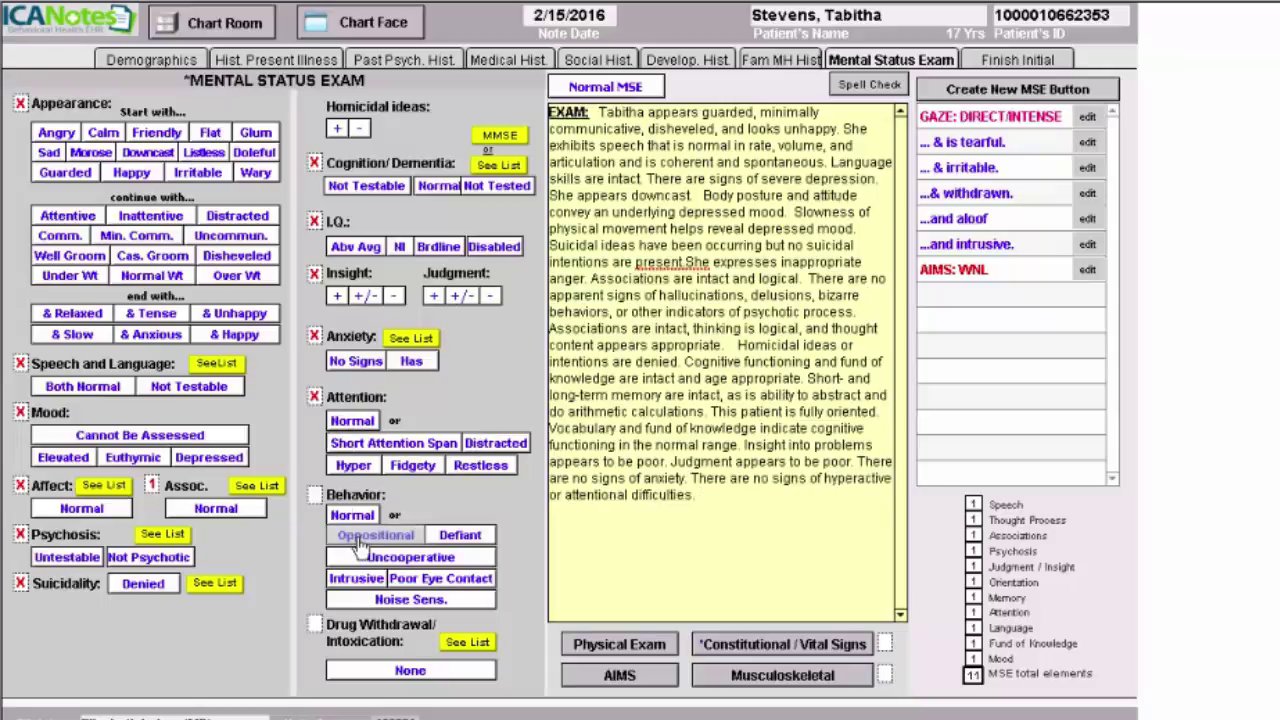
pyautogui.click(462, 537)
pyautogui.click(430, 557)
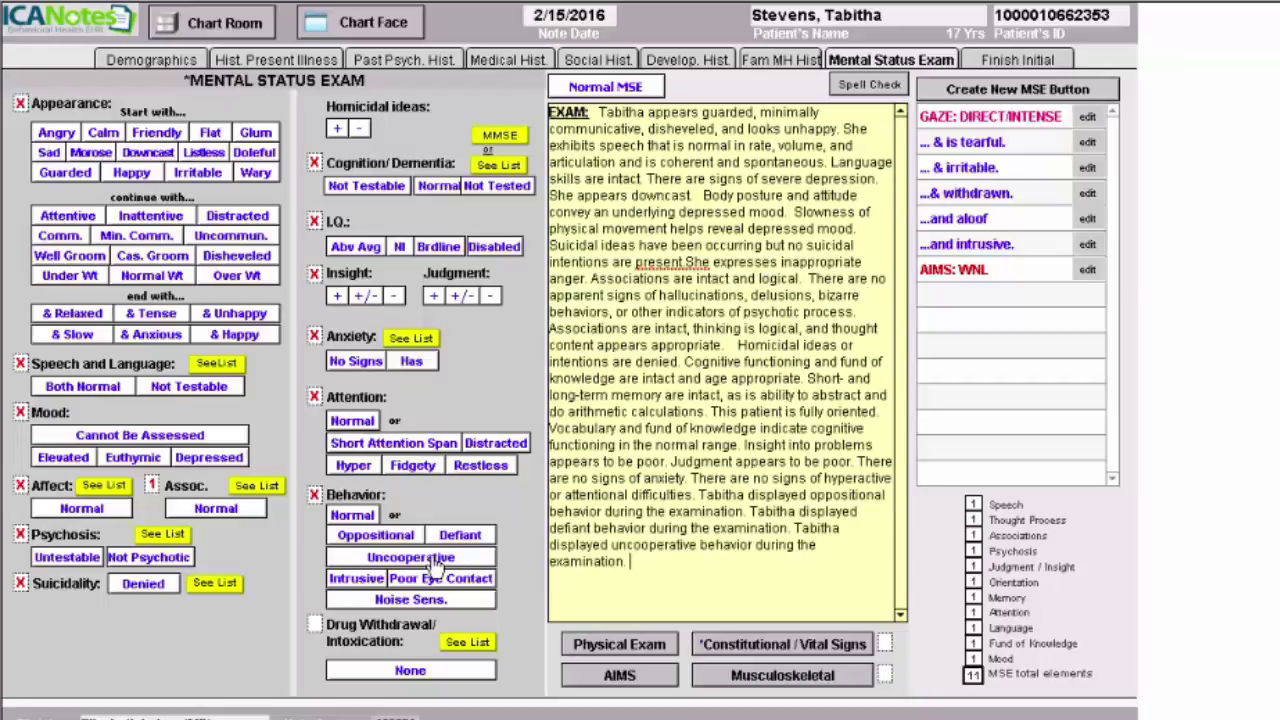
pyautogui.click(410, 672)
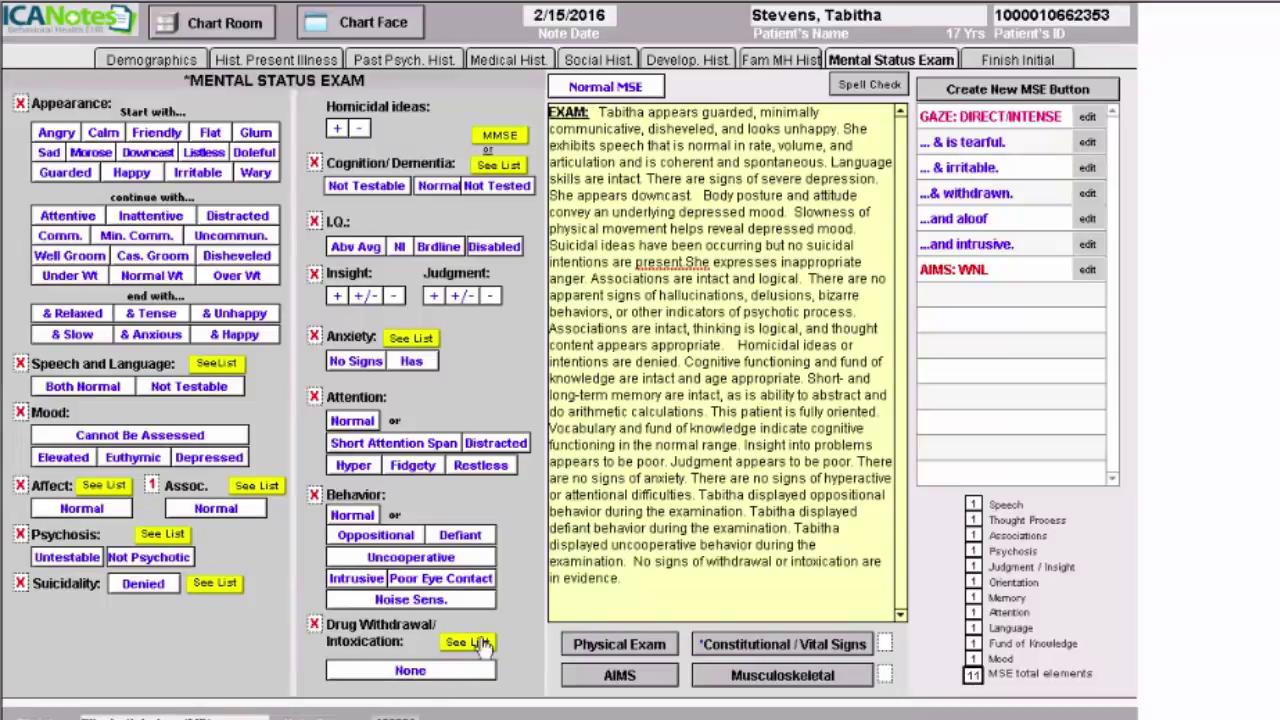
# In the Finish Initial instructions, recommend psychiatric hospitalization, crisis-focused individual psychotherapy, and all therapeutic activities
pyautogui.click(1018, 62)
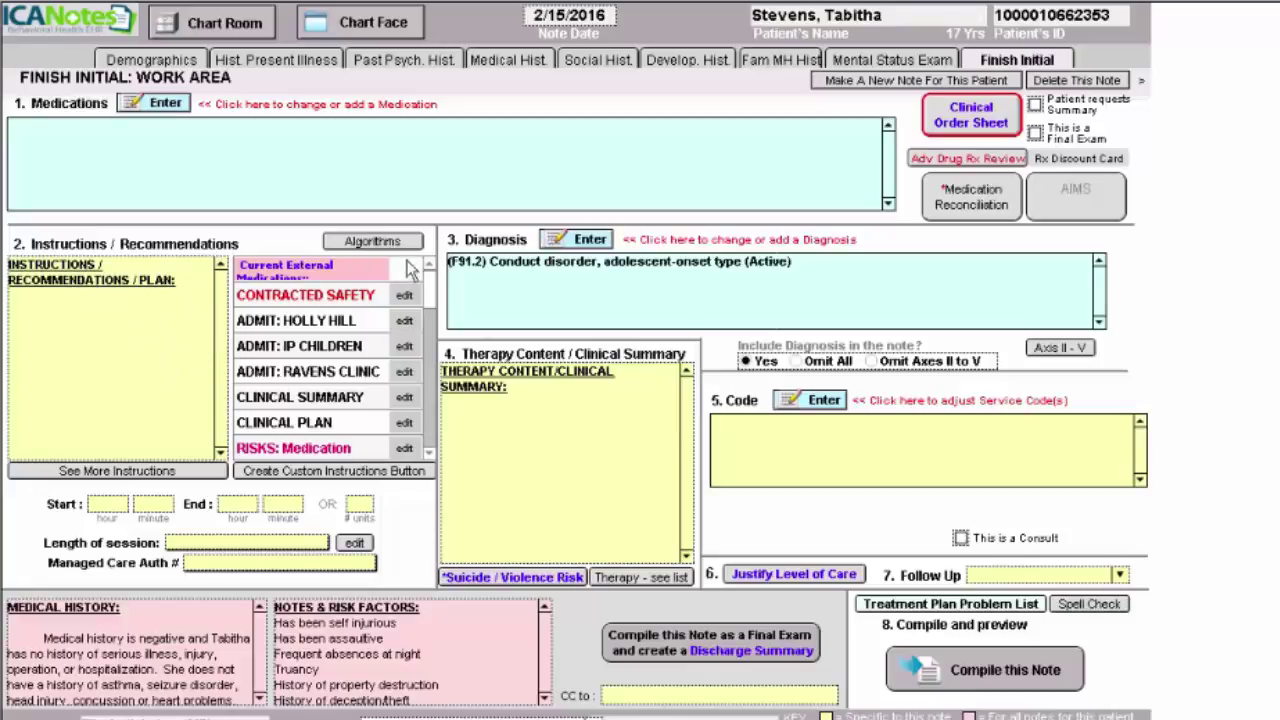
pyautogui.click(117, 471)
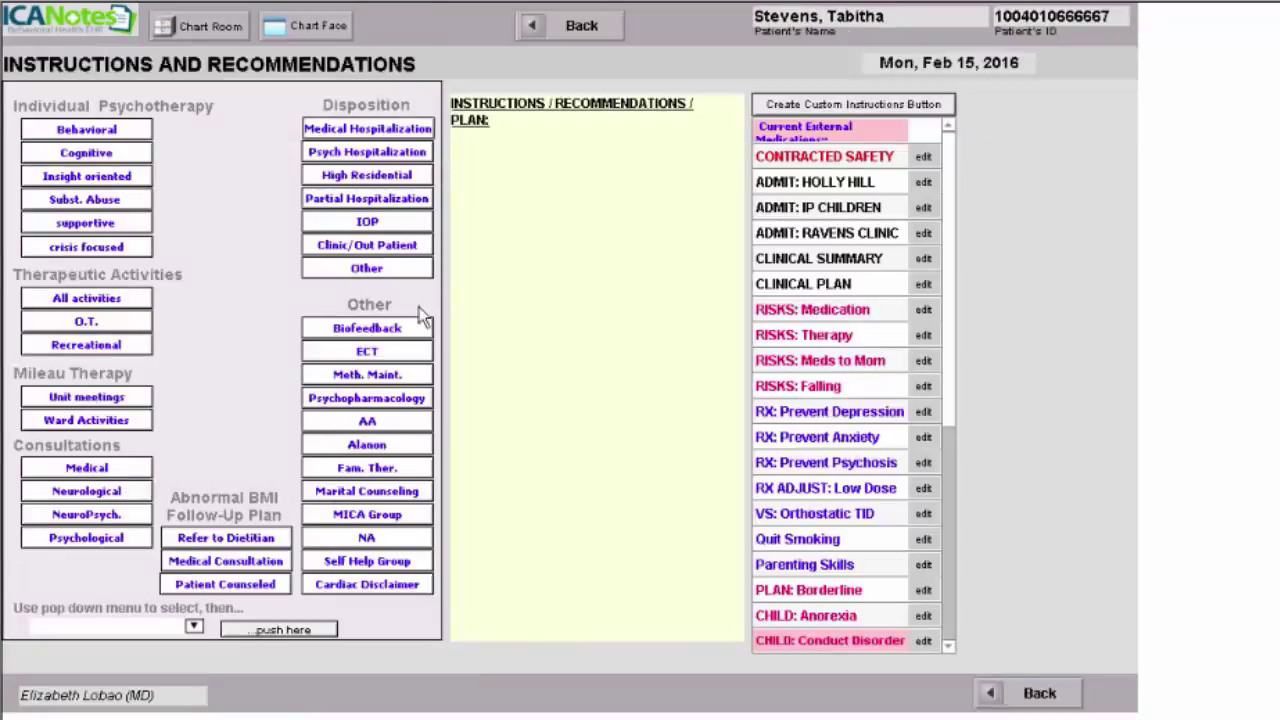
pyautogui.click(512, 124)
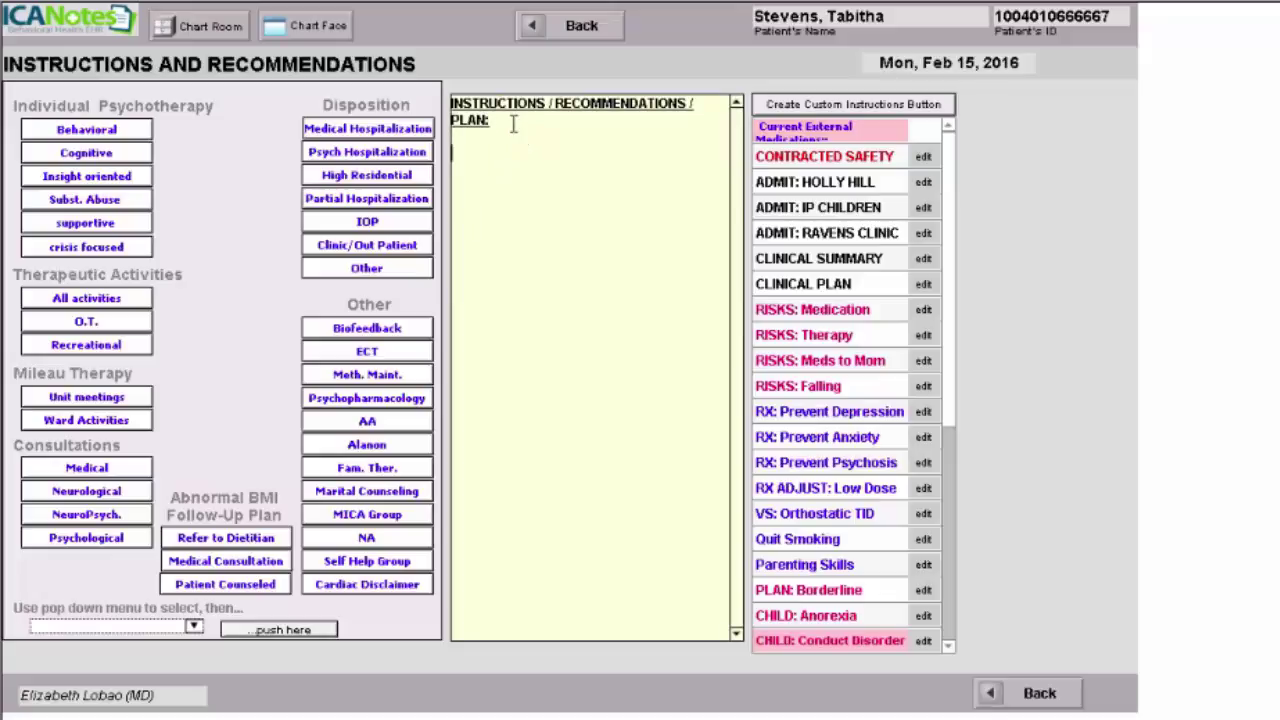
pyautogui.click(366, 152)
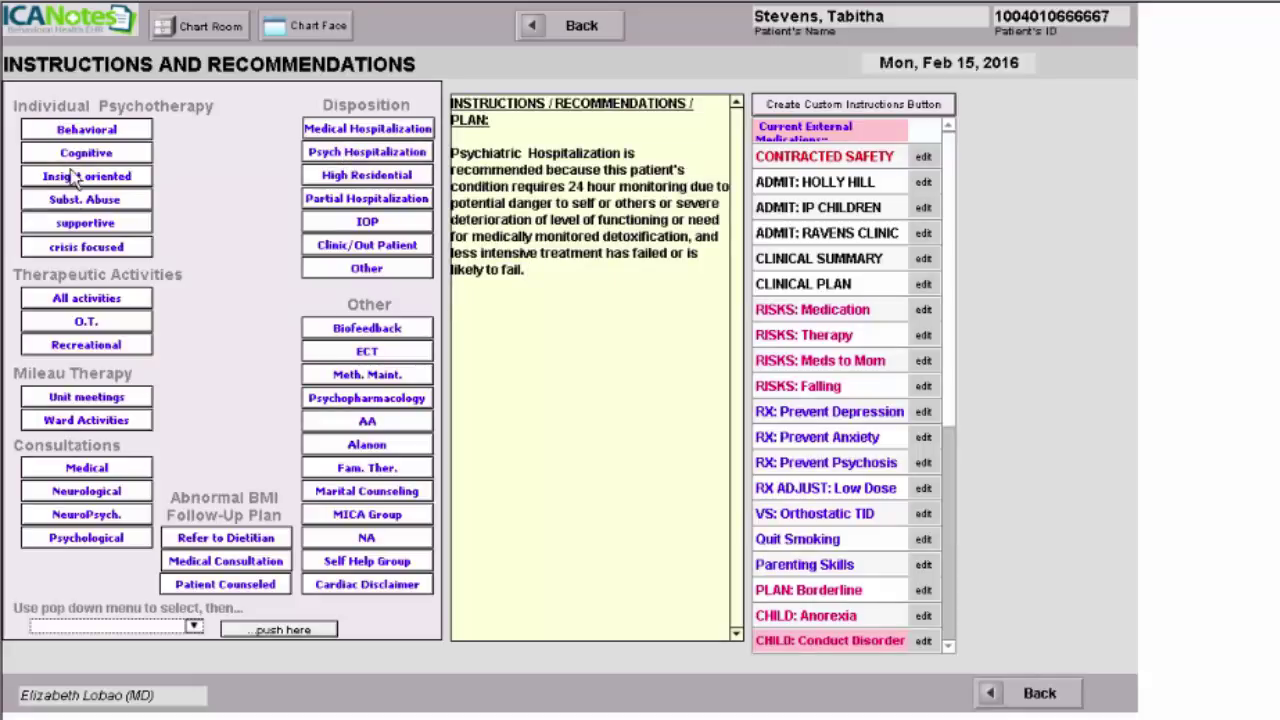
pyautogui.click(87, 250)
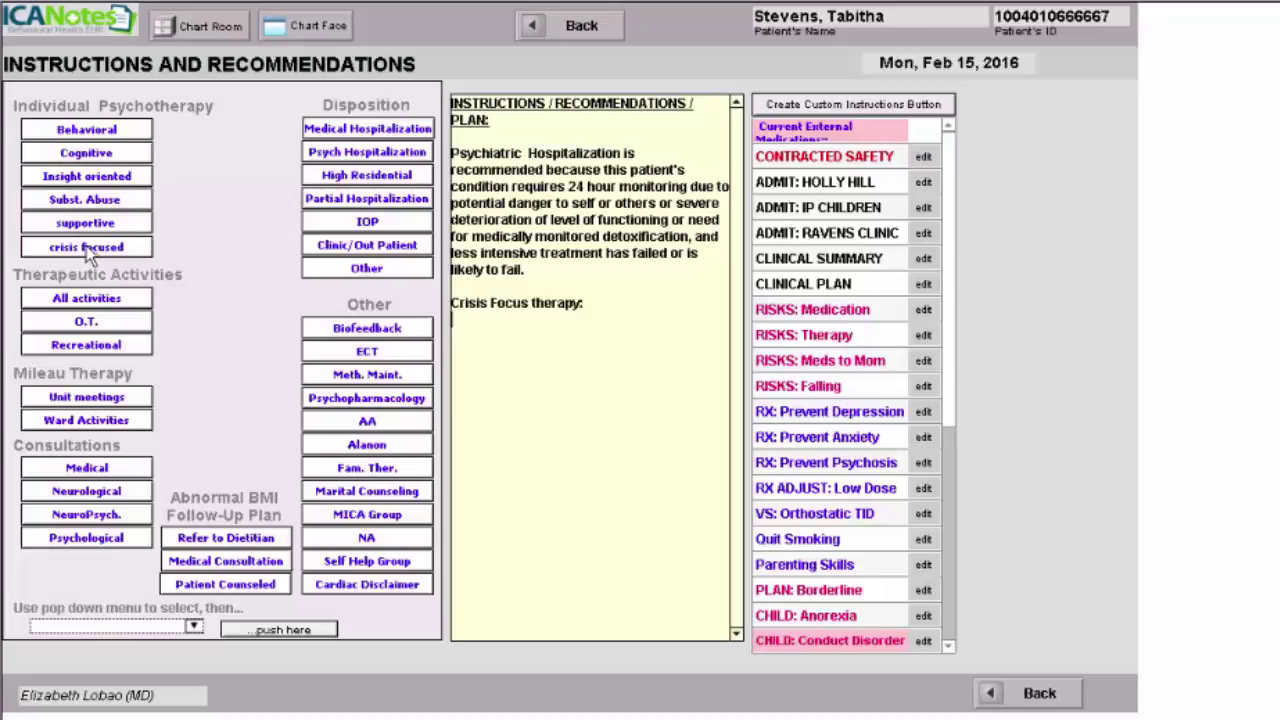
pyautogui.click(100, 306)
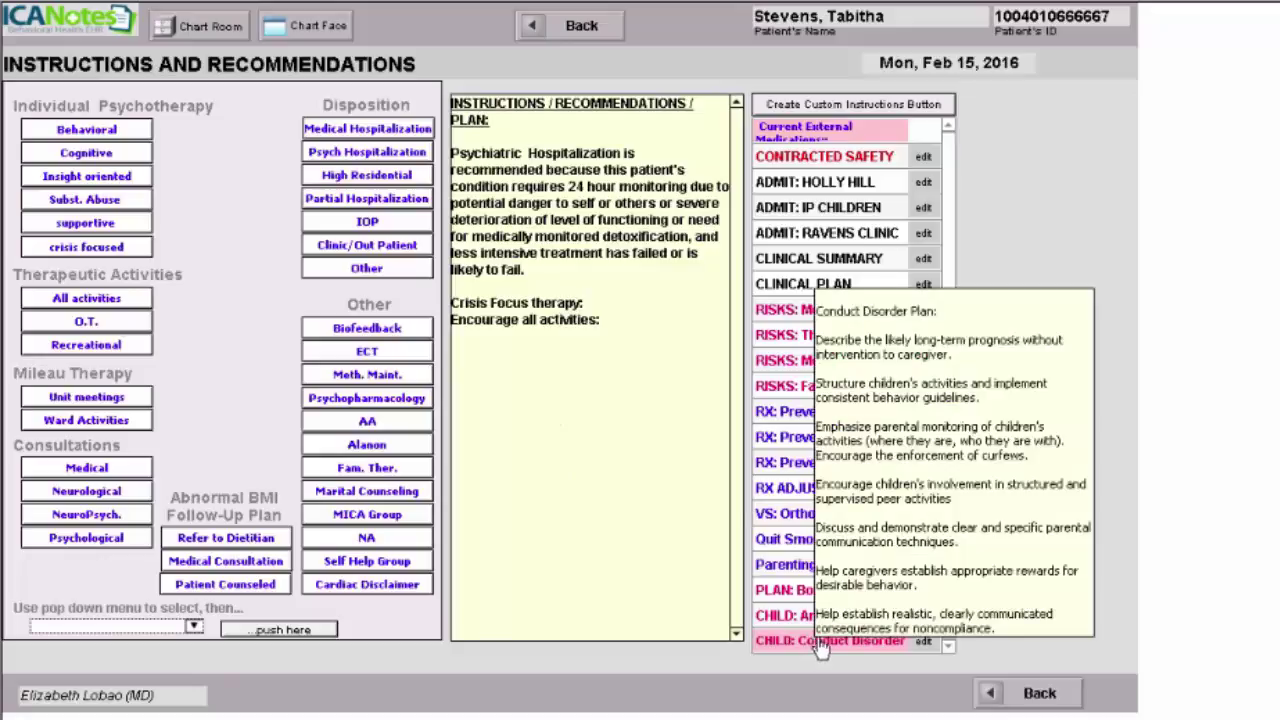
# Add the child Conduct Disorder plan to the instructions, remove the extra blank lines above its heading, and return to the work area
pyautogui.click(822, 640)
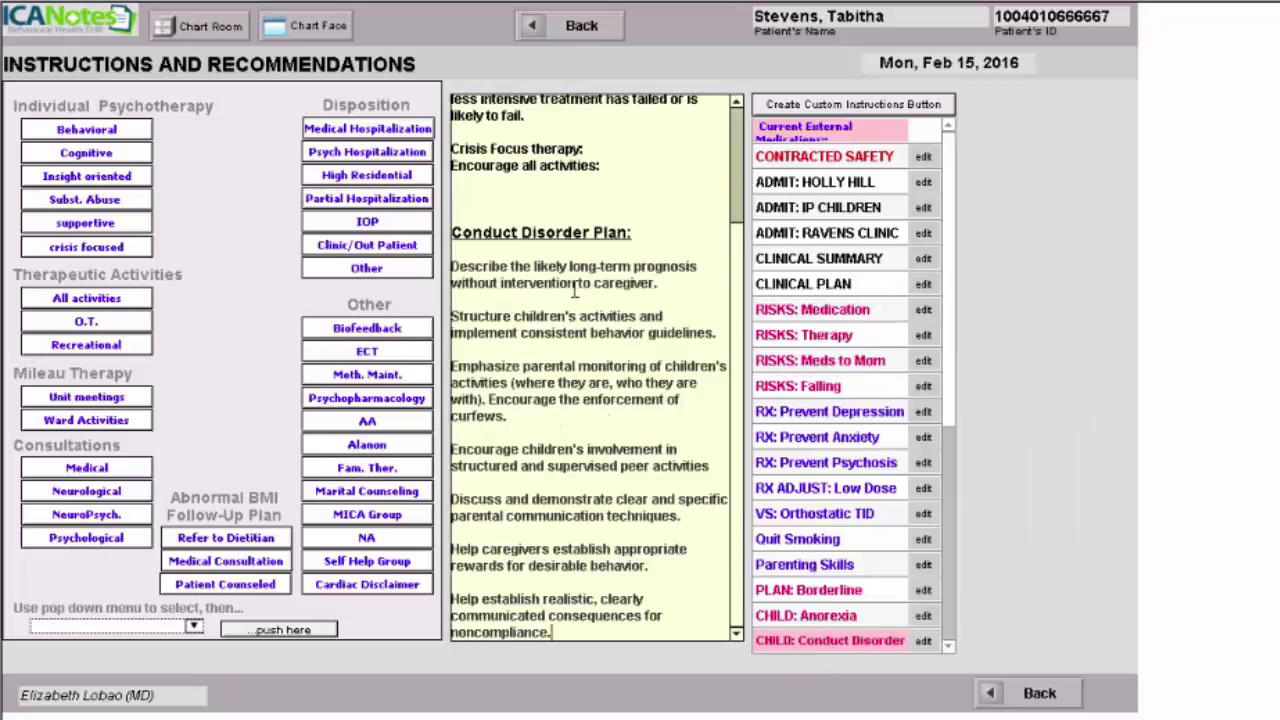
pyautogui.click(479, 207)
pyautogui.press('BackSpace')
pyautogui.press('BackSpace')
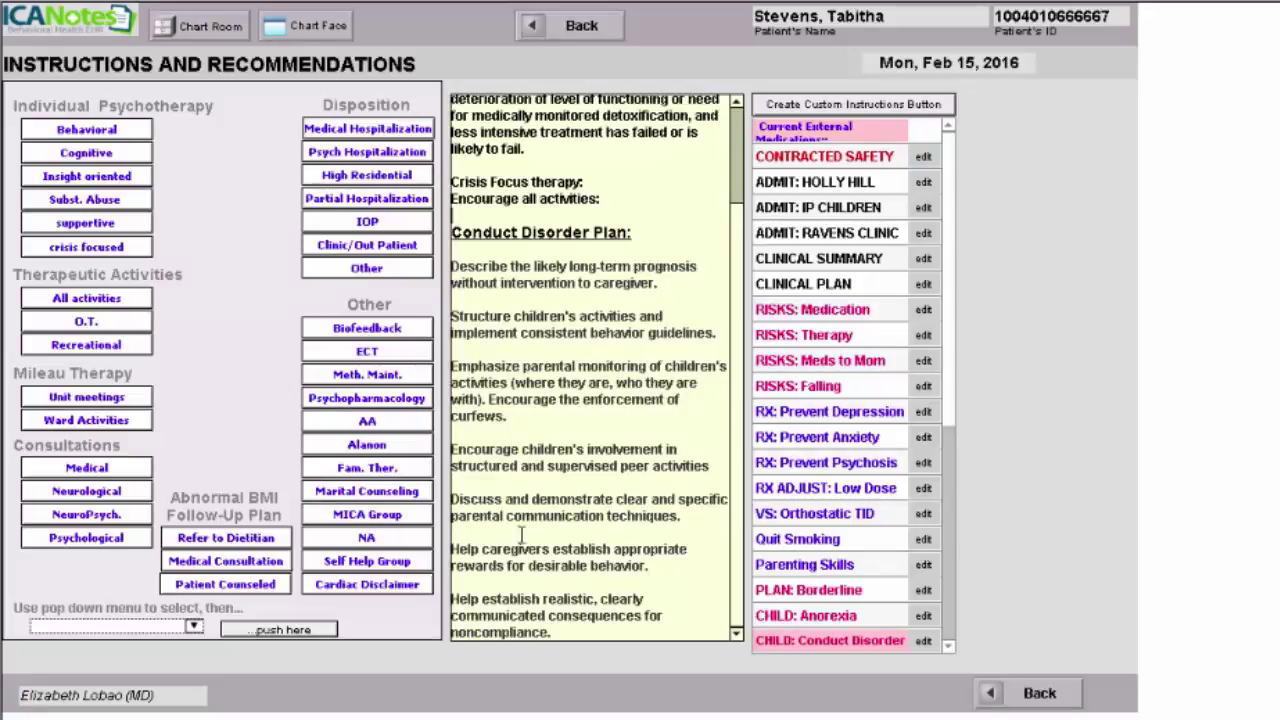
pyautogui.moveTo(810, 650)
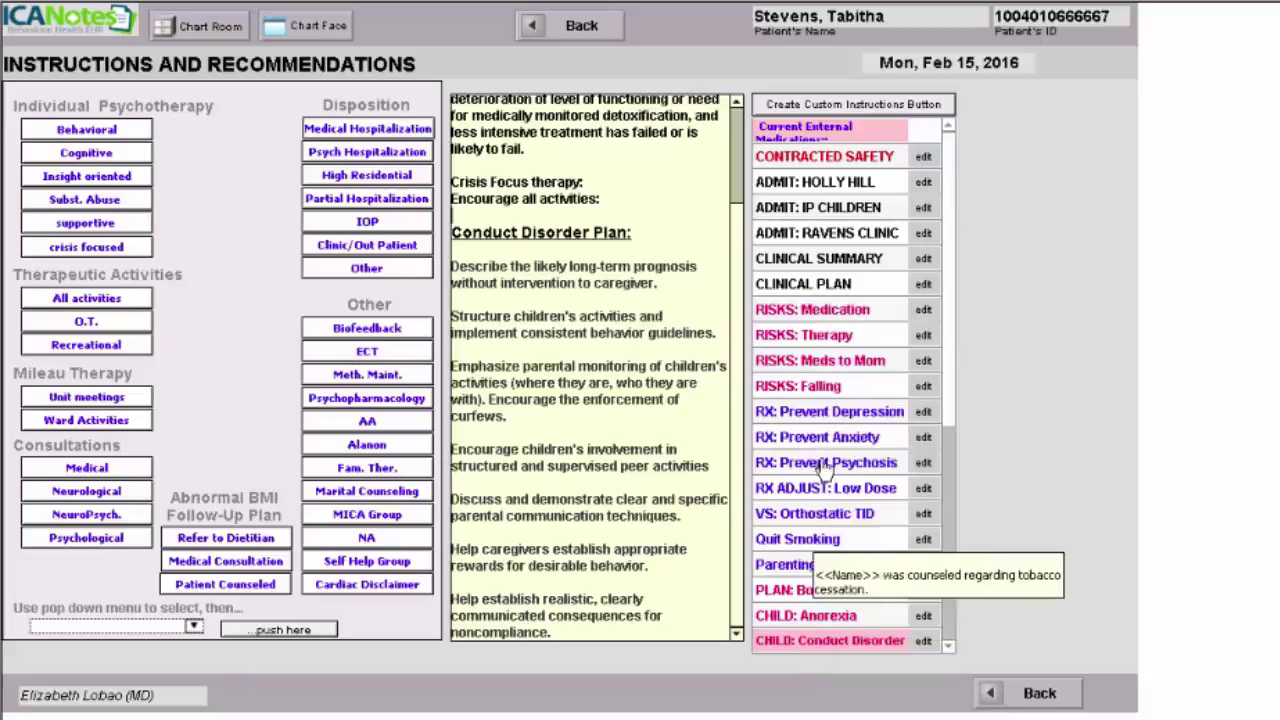
pyautogui.moveTo(815, 312)
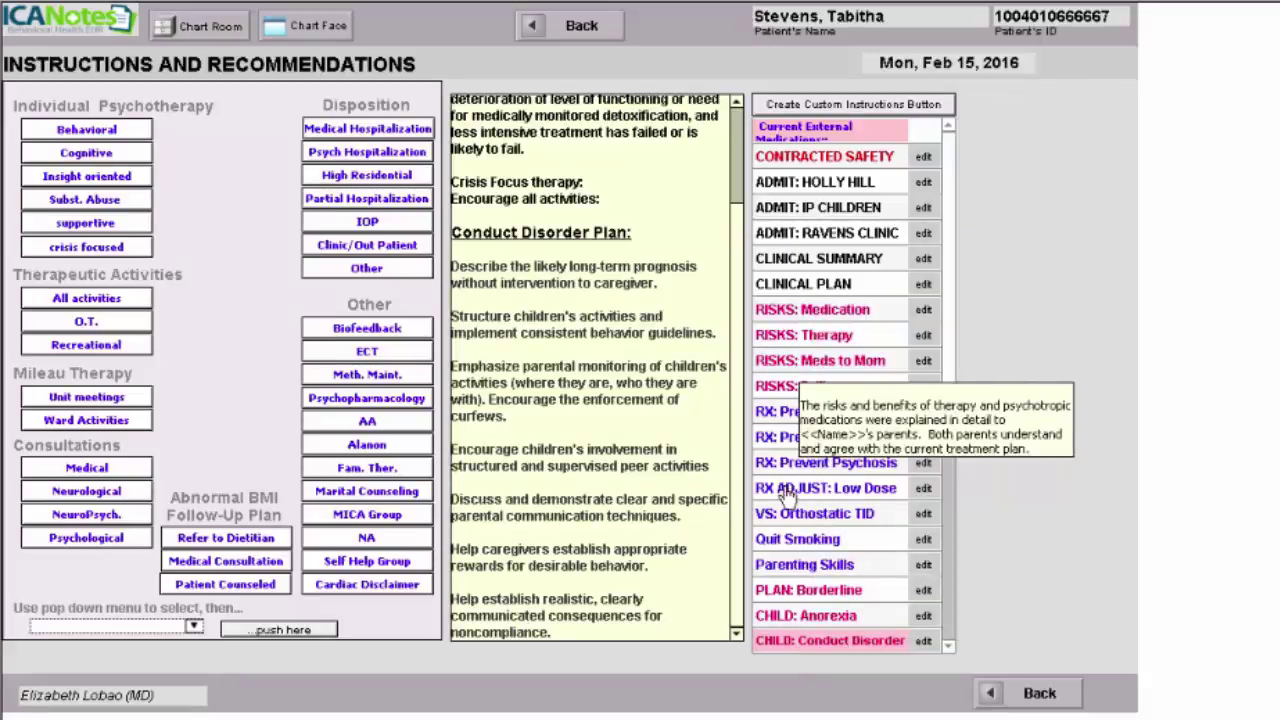
pyautogui.moveTo(787, 437)
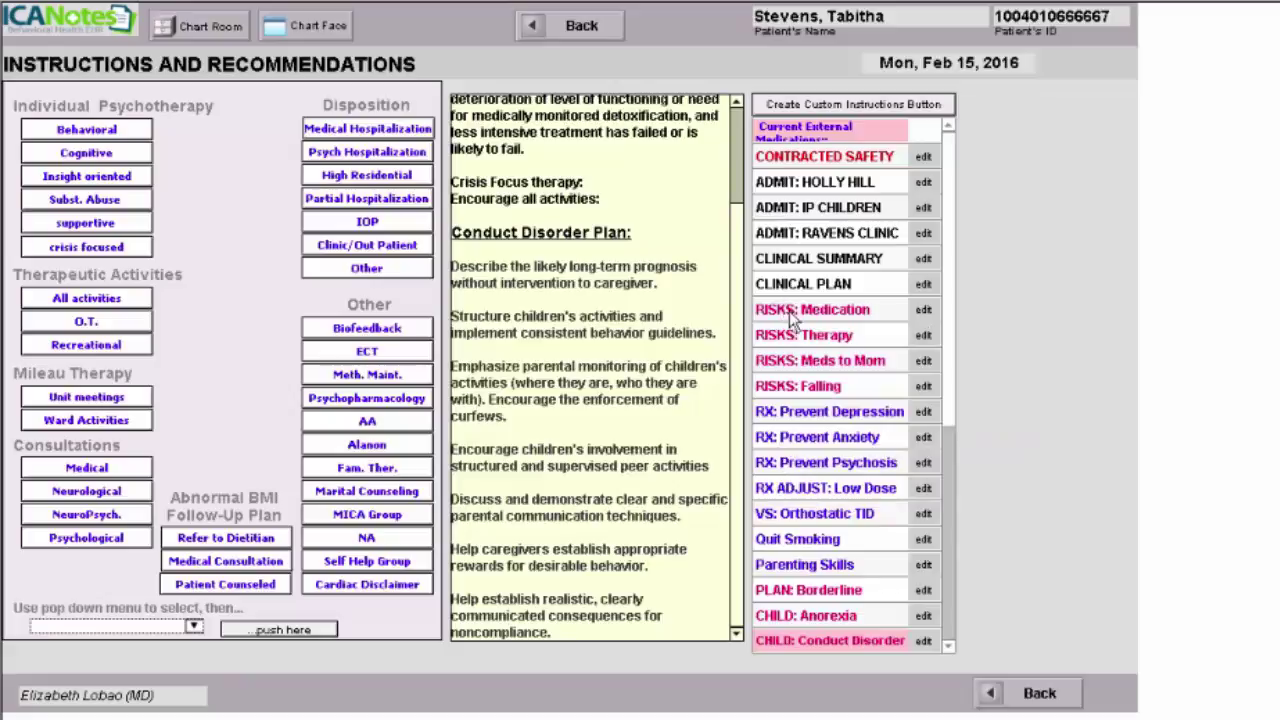
pyautogui.moveTo(815, 345)
pyautogui.moveTo(815, 370)
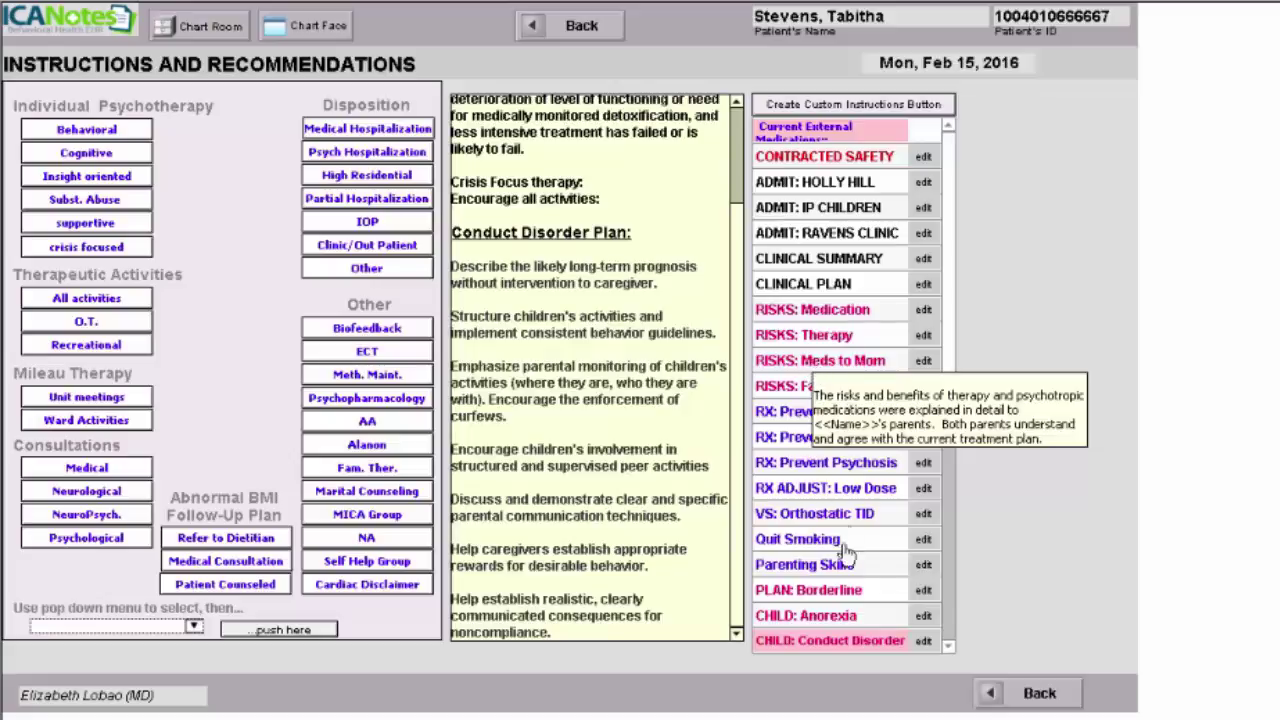
pyautogui.click(1040, 695)
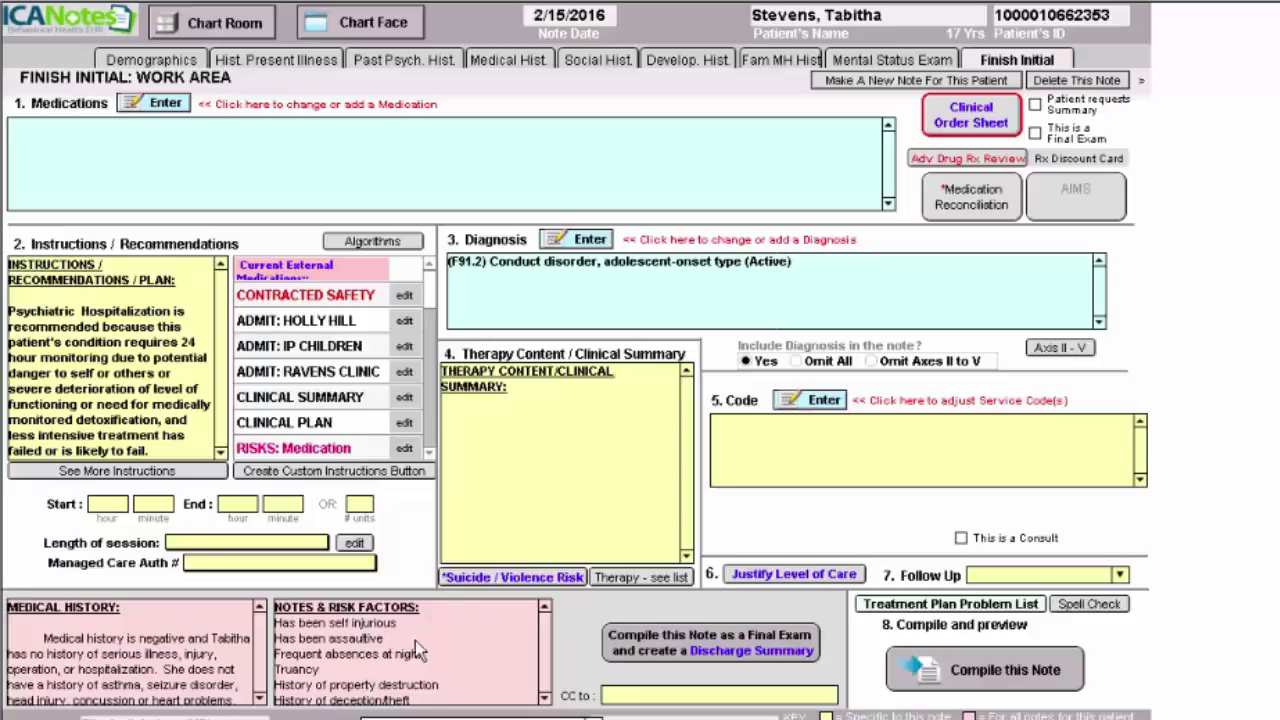
# In the suicide/violence risk assessment, record a history of violence that caused injury and a family member's suicidal attempt
pyautogui.click(521, 583)
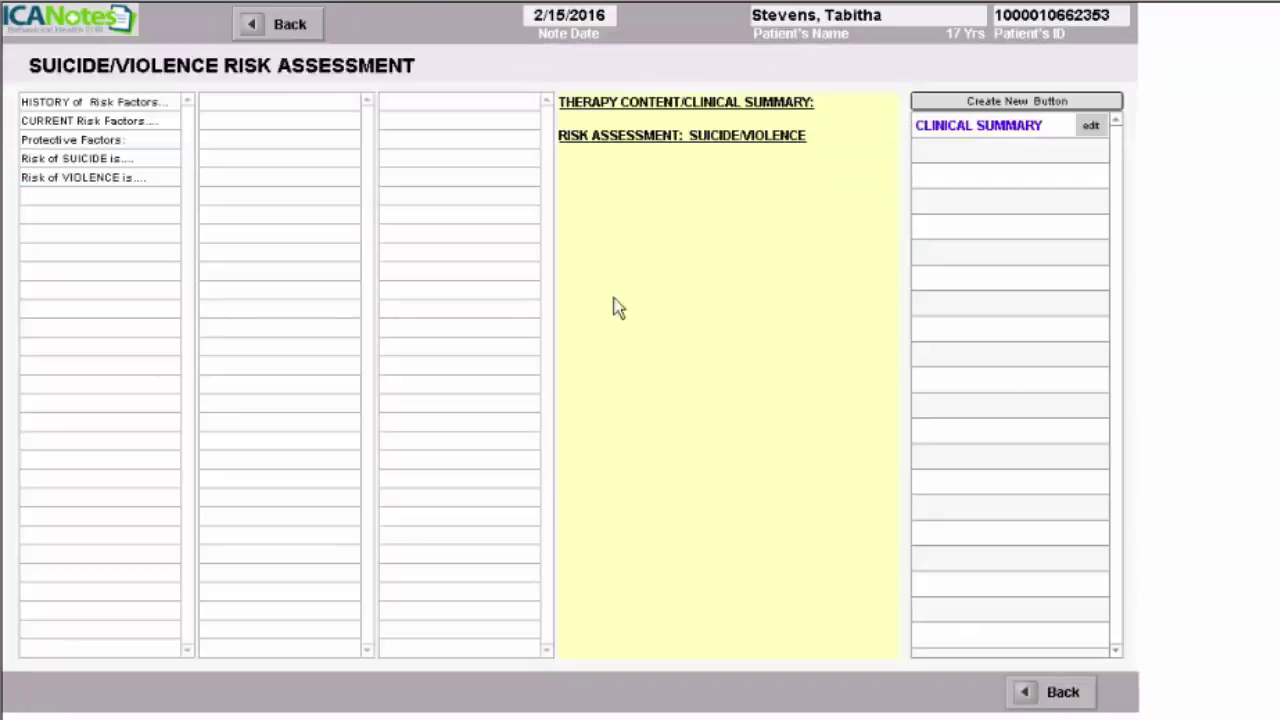
pyautogui.click(73, 104)
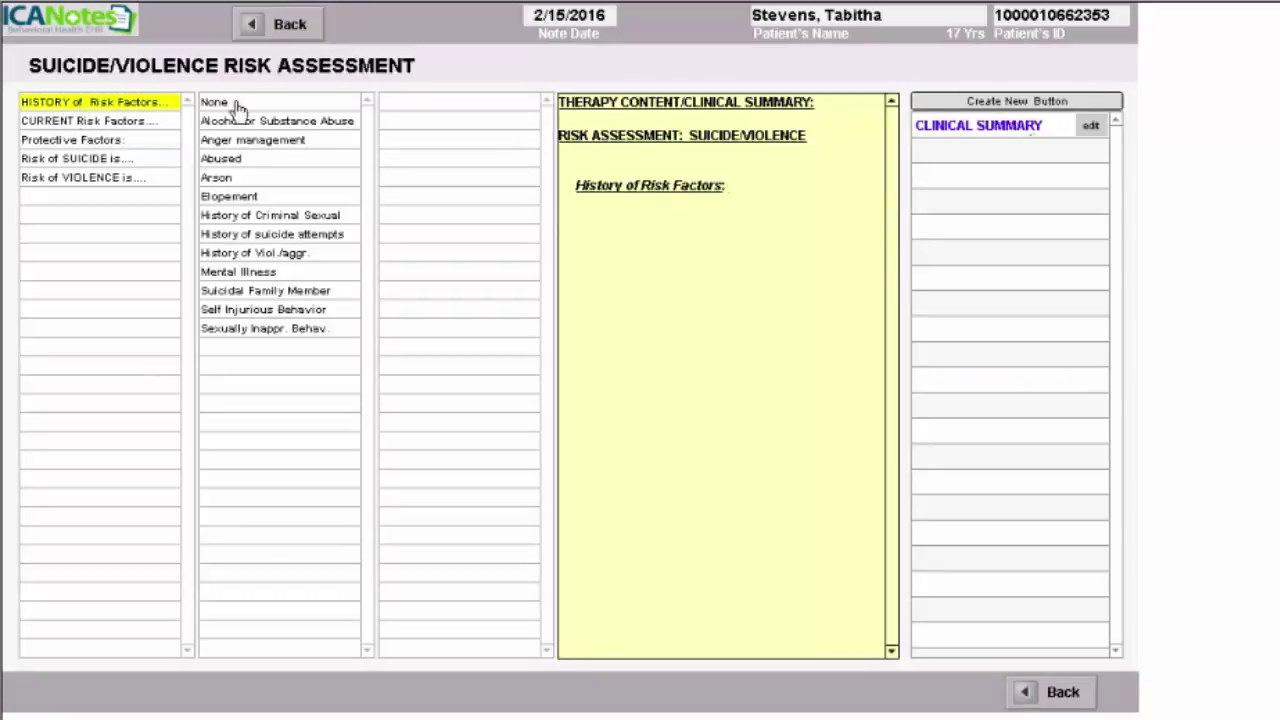
pyautogui.click(244, 256)
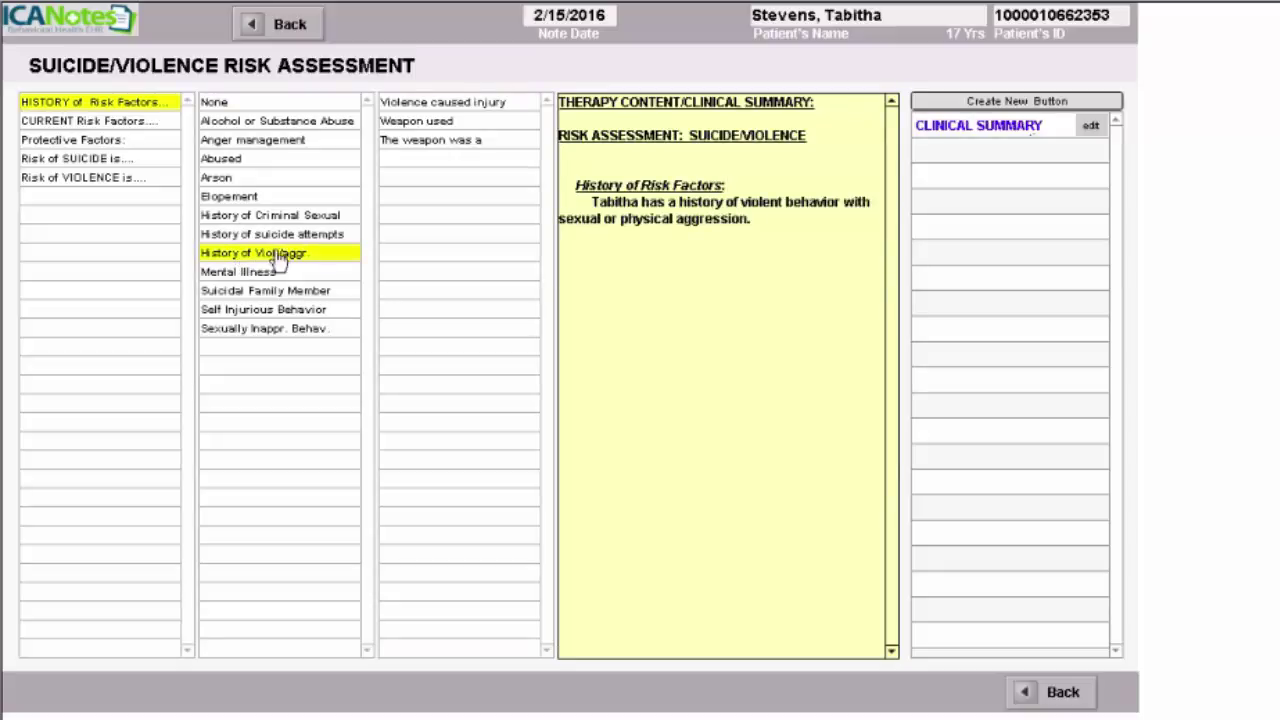
pyautogui.click(406, 104)
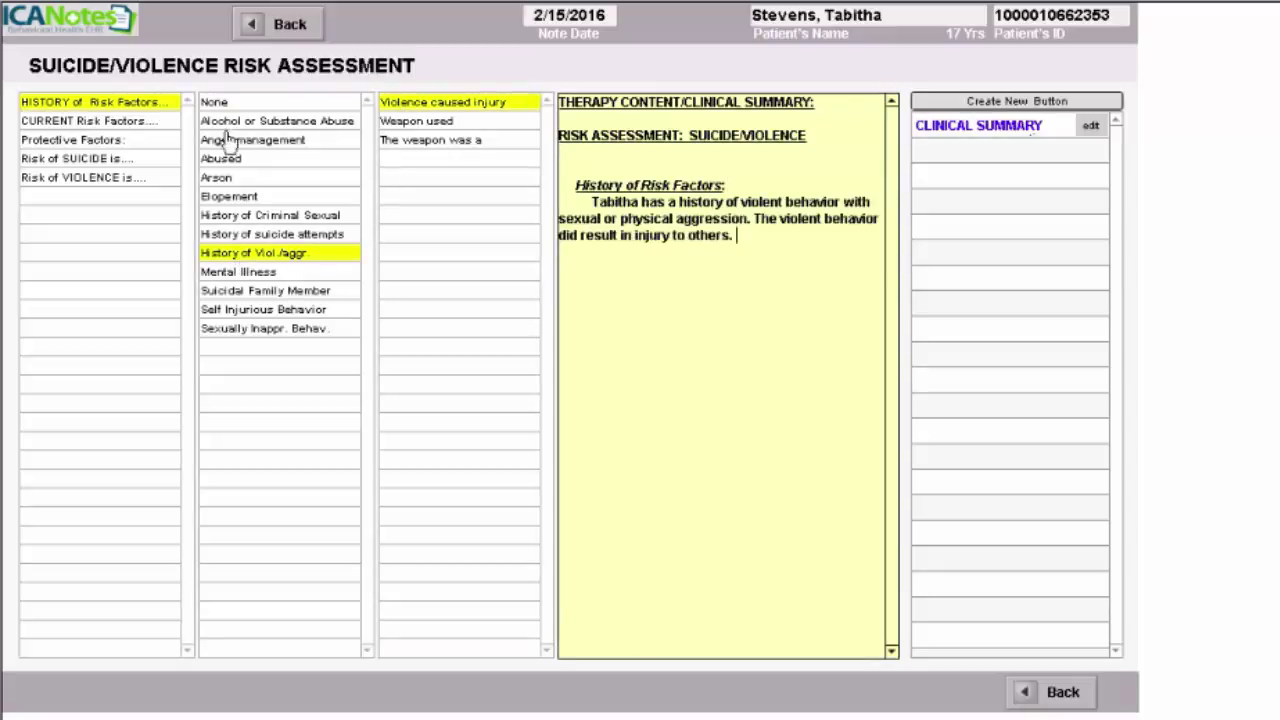
pyautogui.click(248, 292)
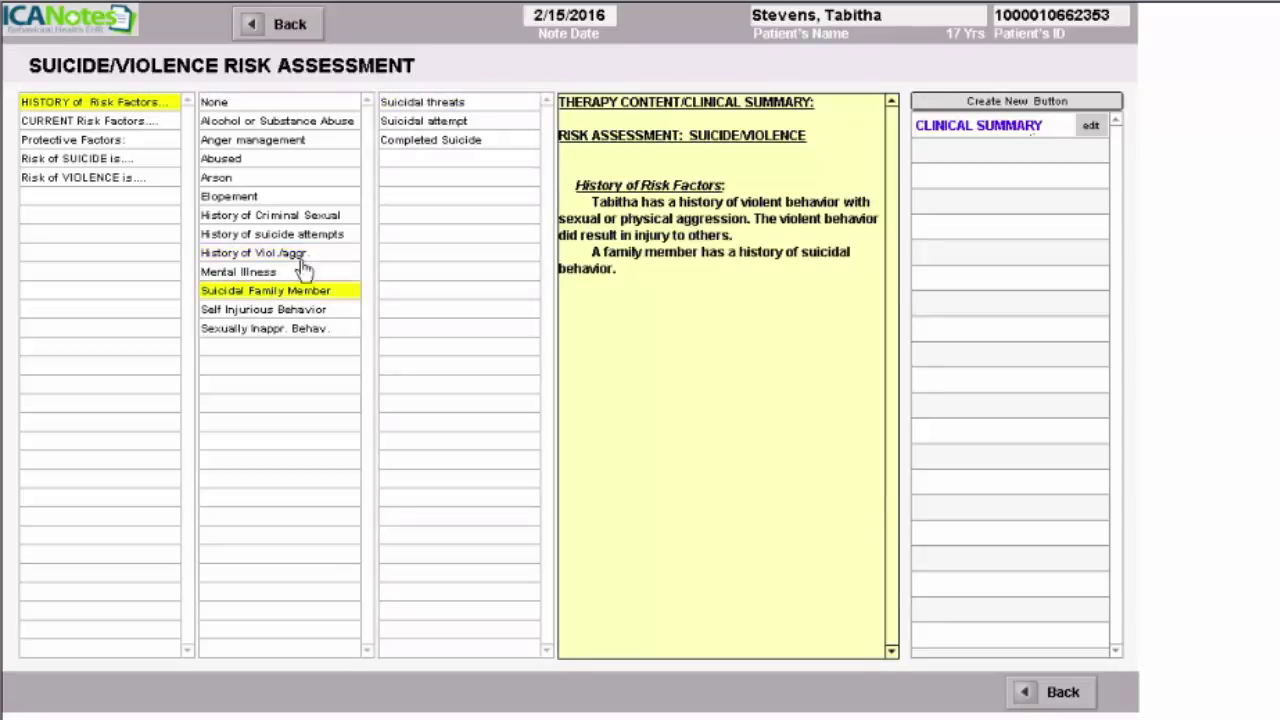
pyautogui.click(424, 124)
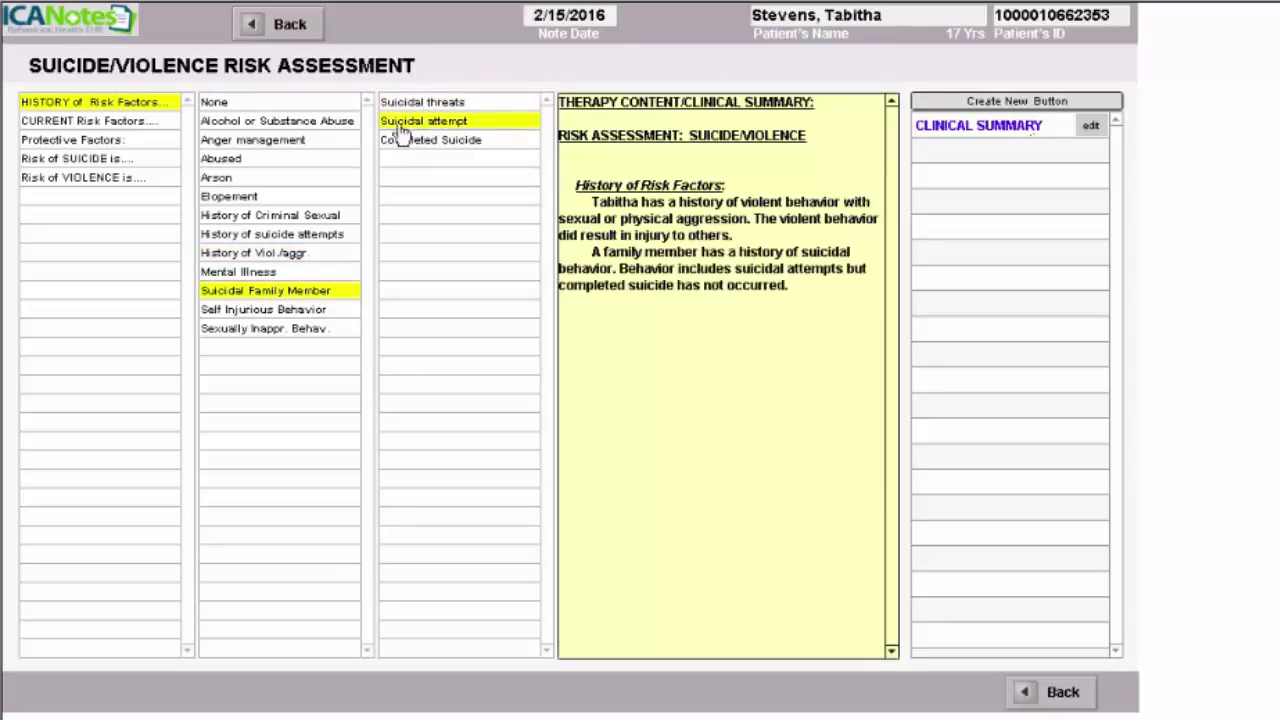
# Add self-injurious behavior to the history of risk factors, specifying burned self and cut self
pyautogui.click(262, 312)
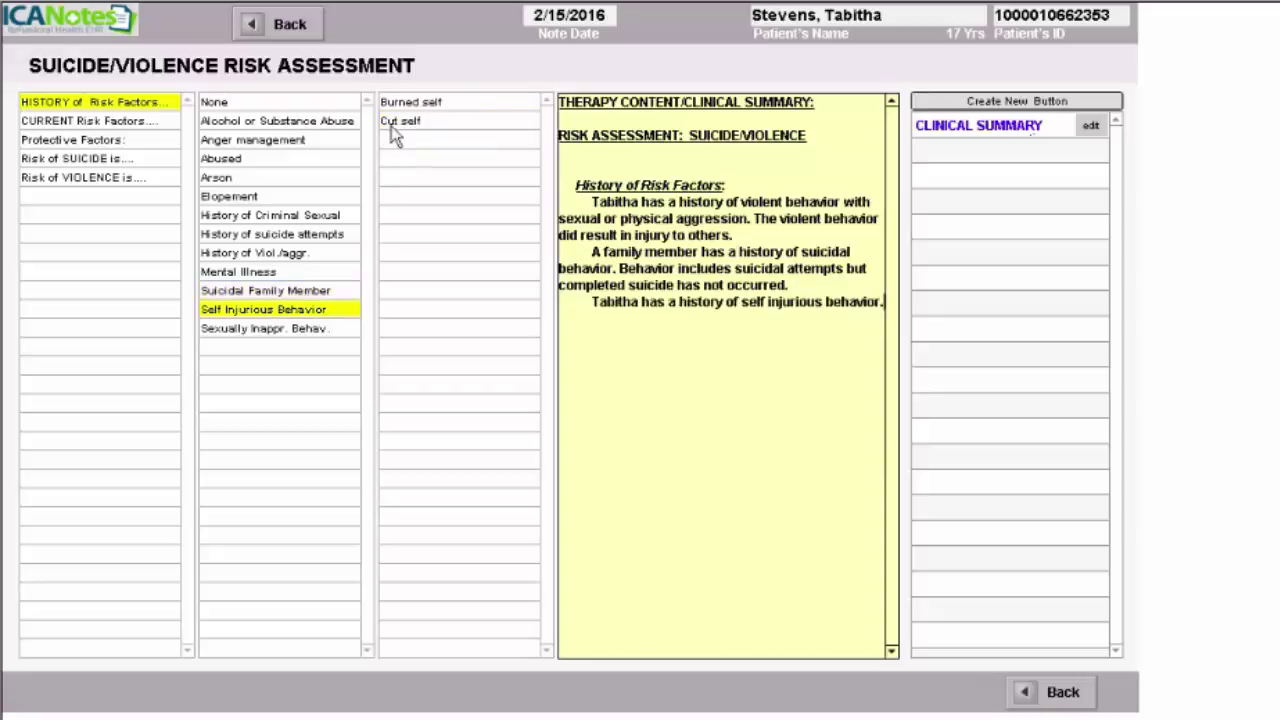
pyautogui.click(418, 106)
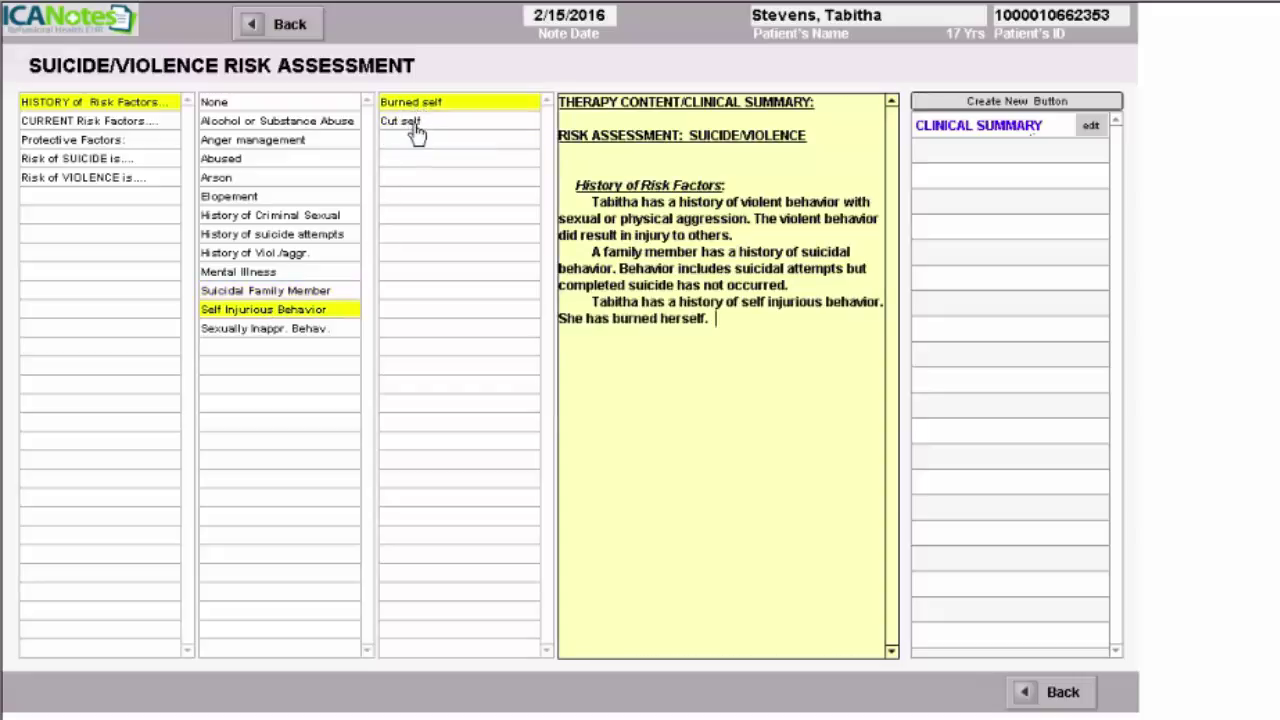
pyautogui.click(415, 124)
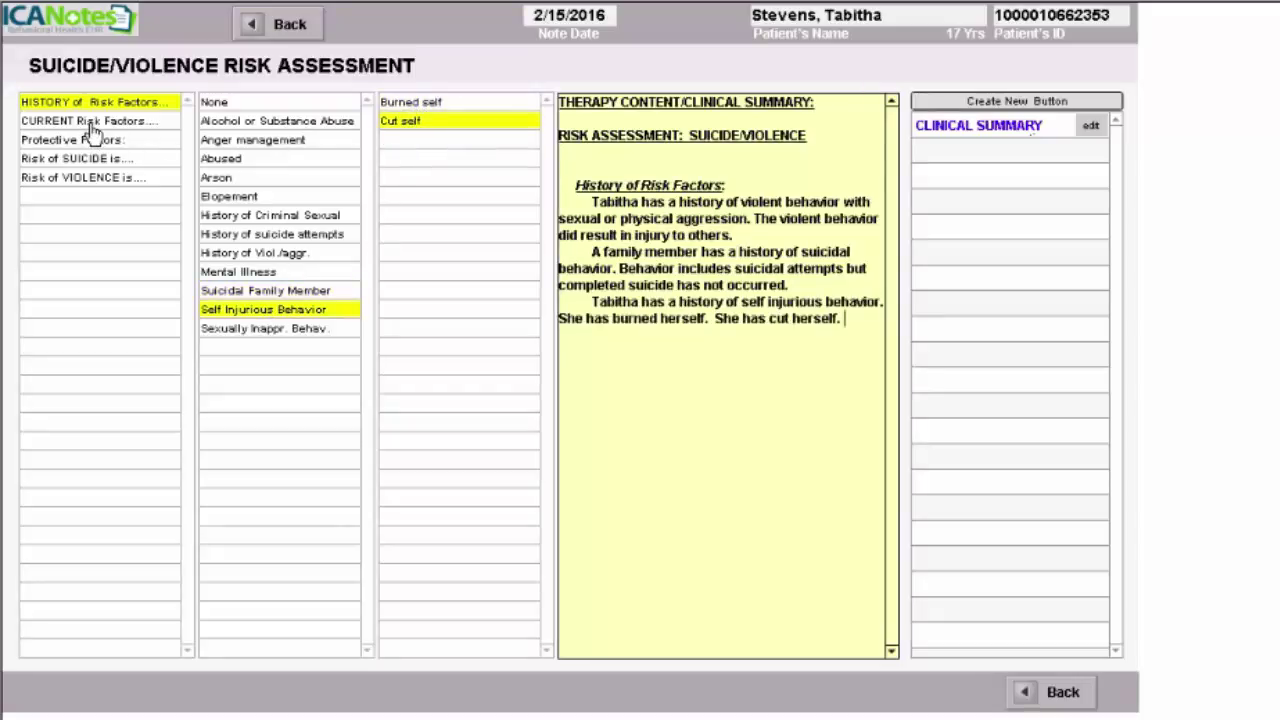
# Record agitation/anger, major depression, and insomnia as current risk factors
pyautogui.click(90, 124)
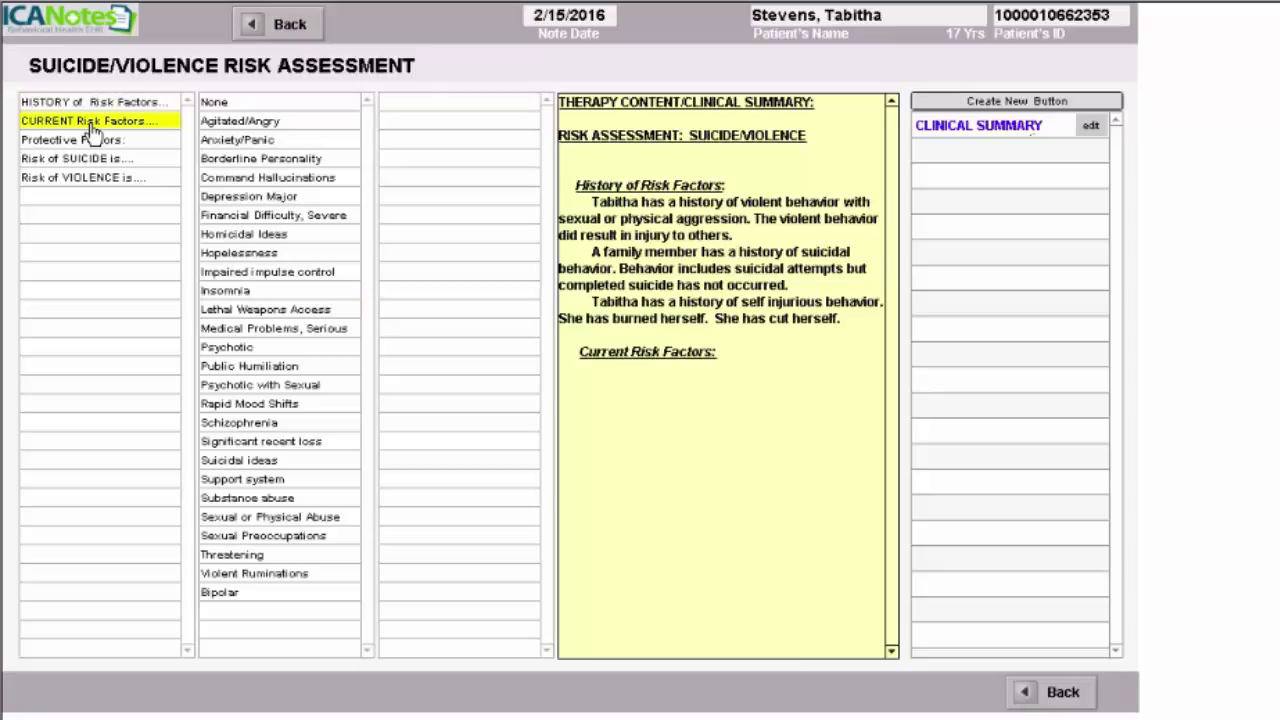
pyautogui.click(246, 124)
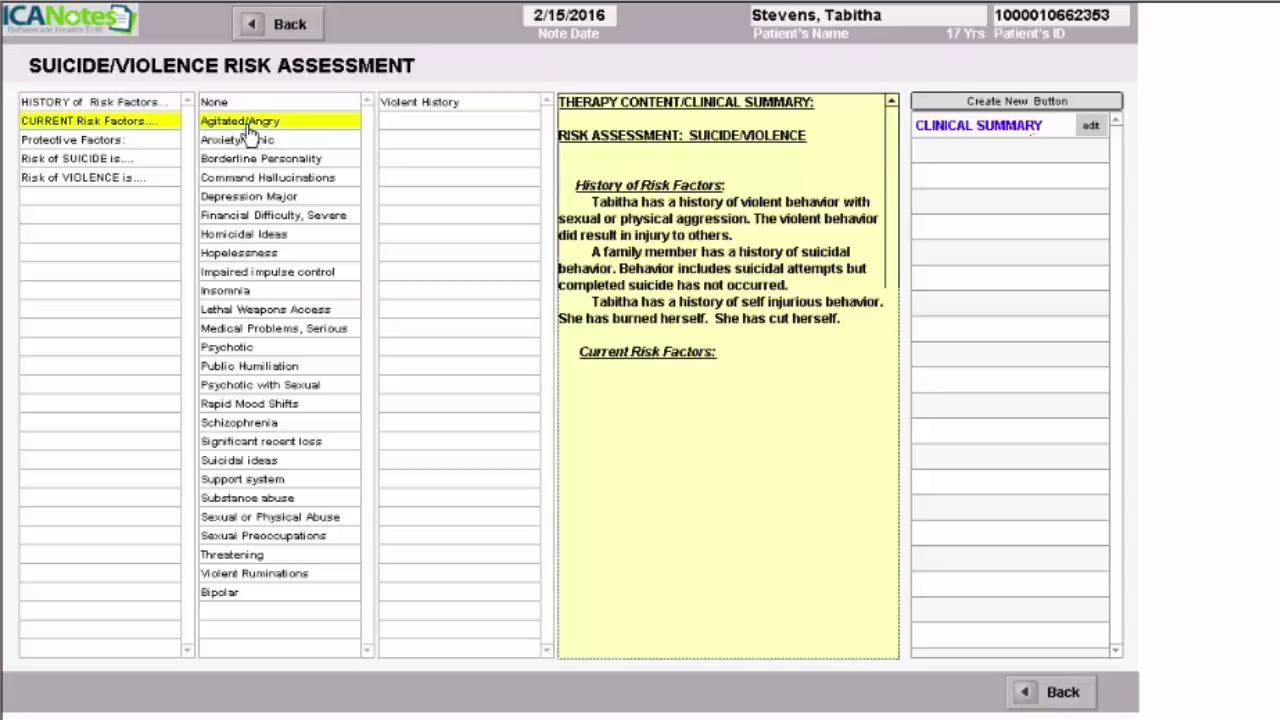
pyautogui.click(251, 199)
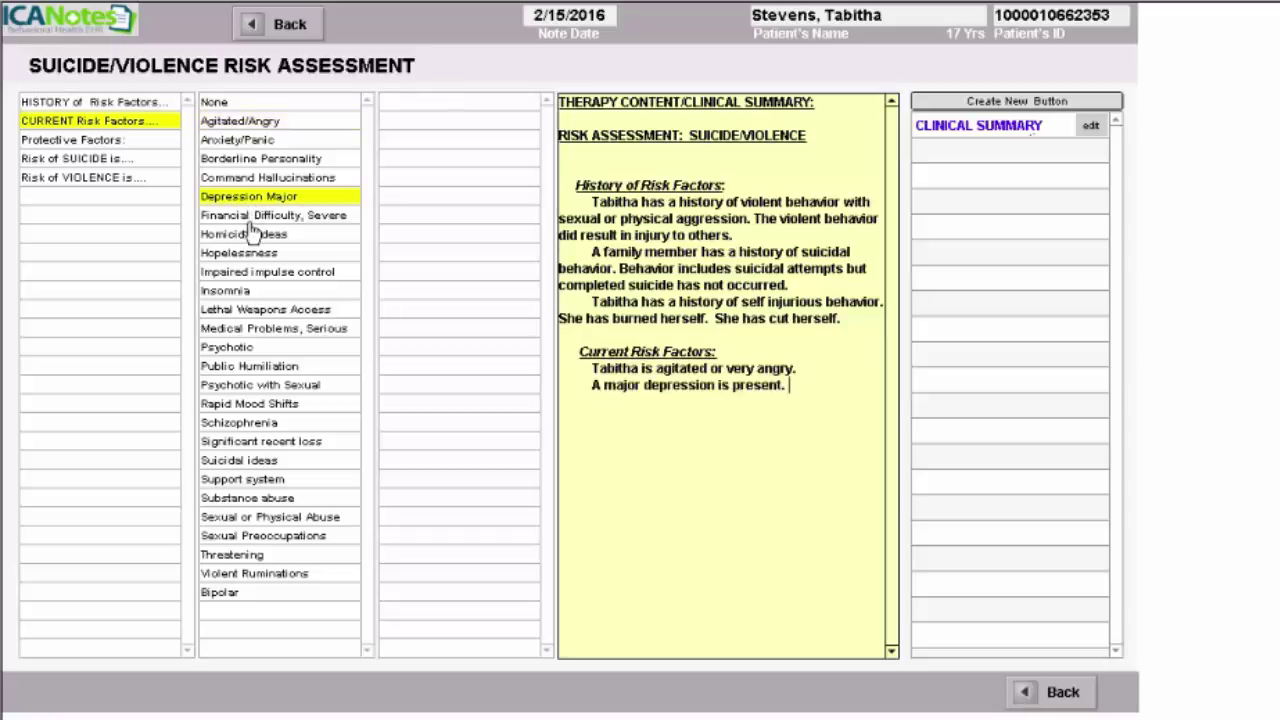
pyautogui.click(251, 293)
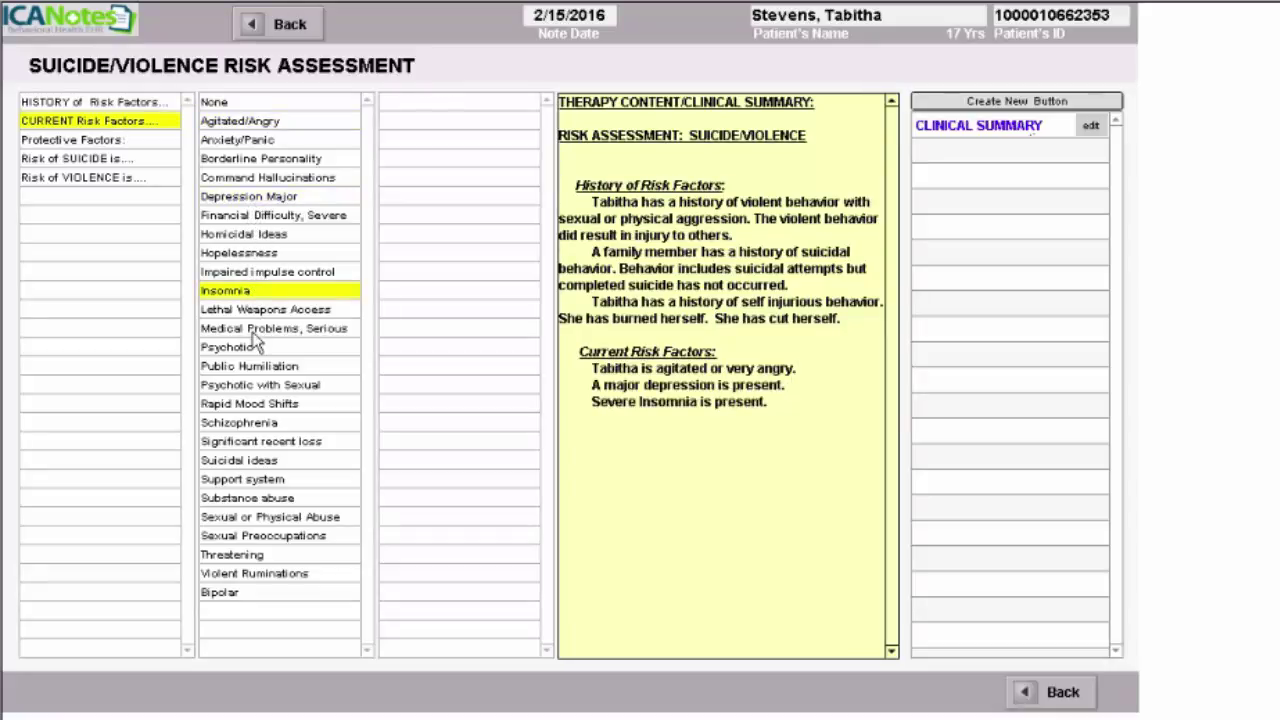
# Add suicidal ideas to the current risk factors, described as periodic and without intent
pyautogui.click(248, 464)
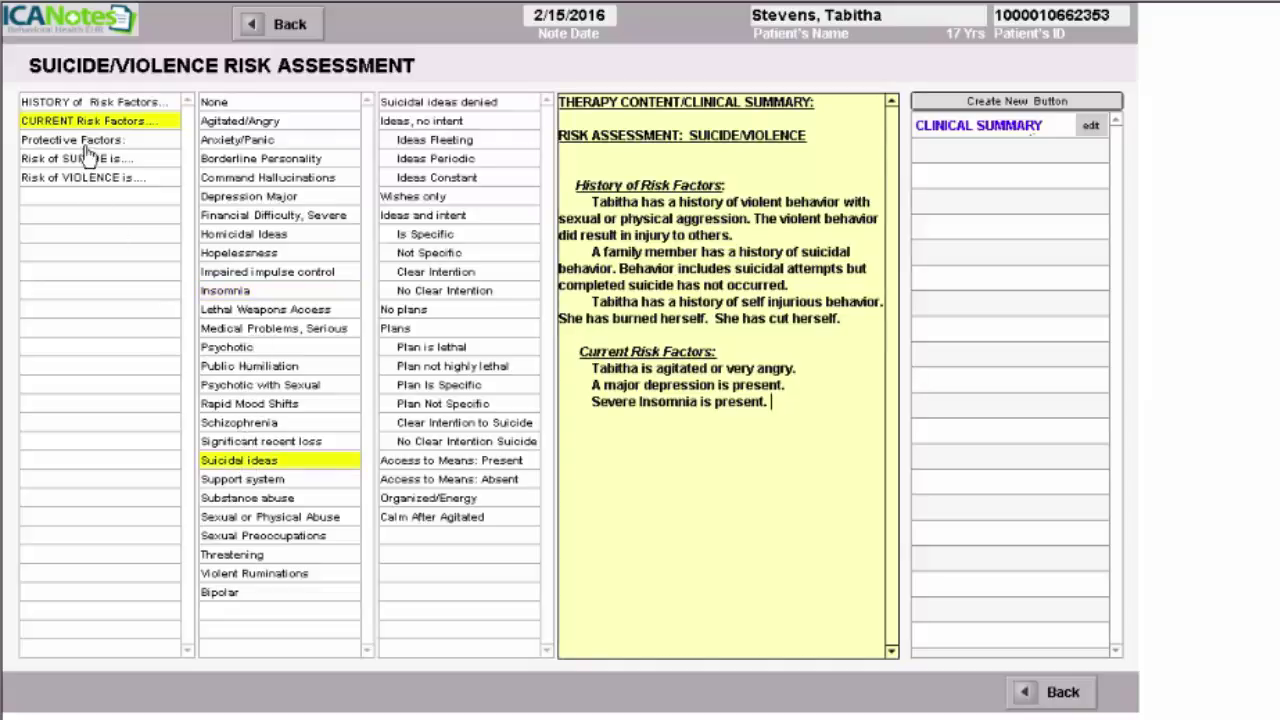
pyautogui.click(453, 124)
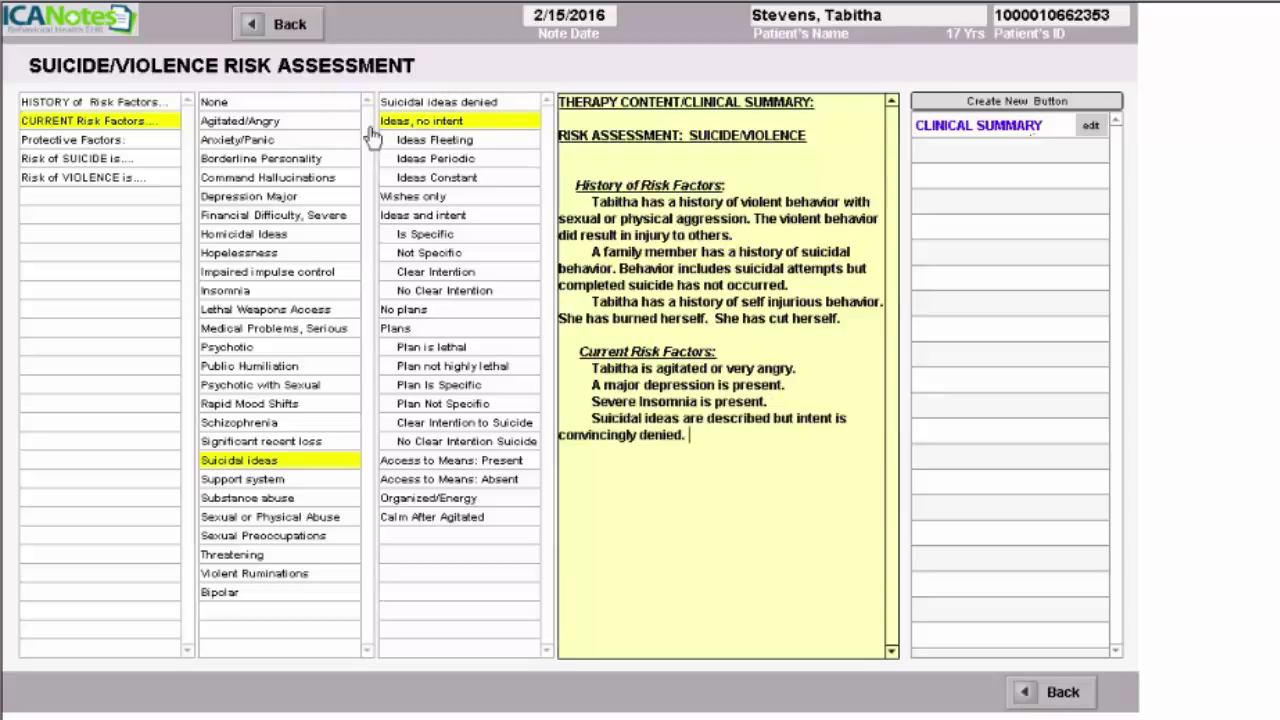
pyautogui.click(456, 160)
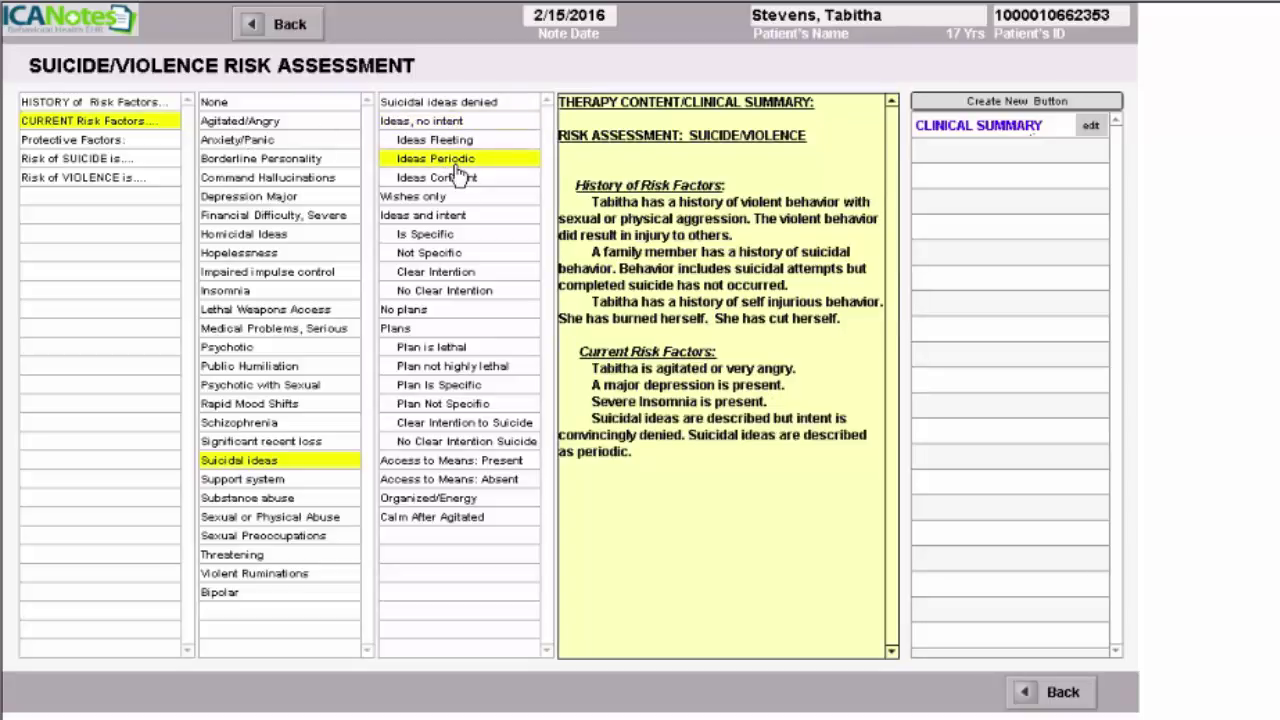
# Record family support and therapeutic relationship as protective factors in the suicide/violence risk assessment
pyautogui.click(107, 142)
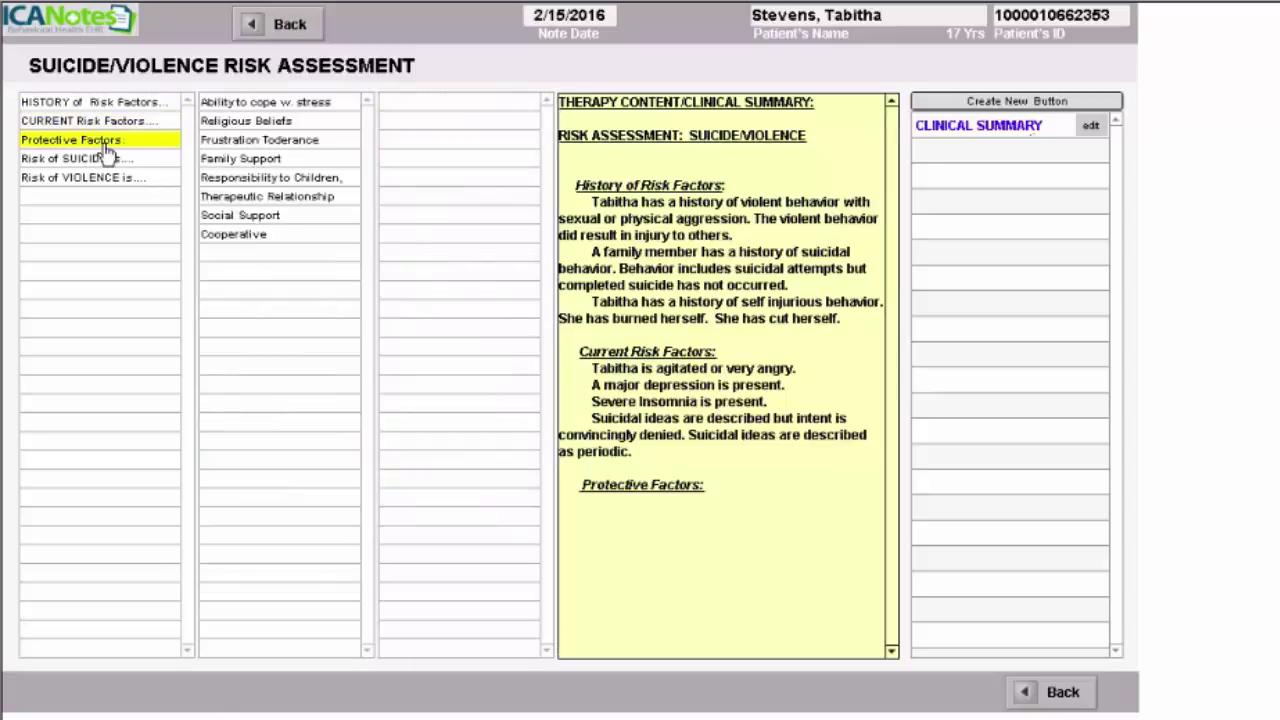
pyautogui.click(256, 160)
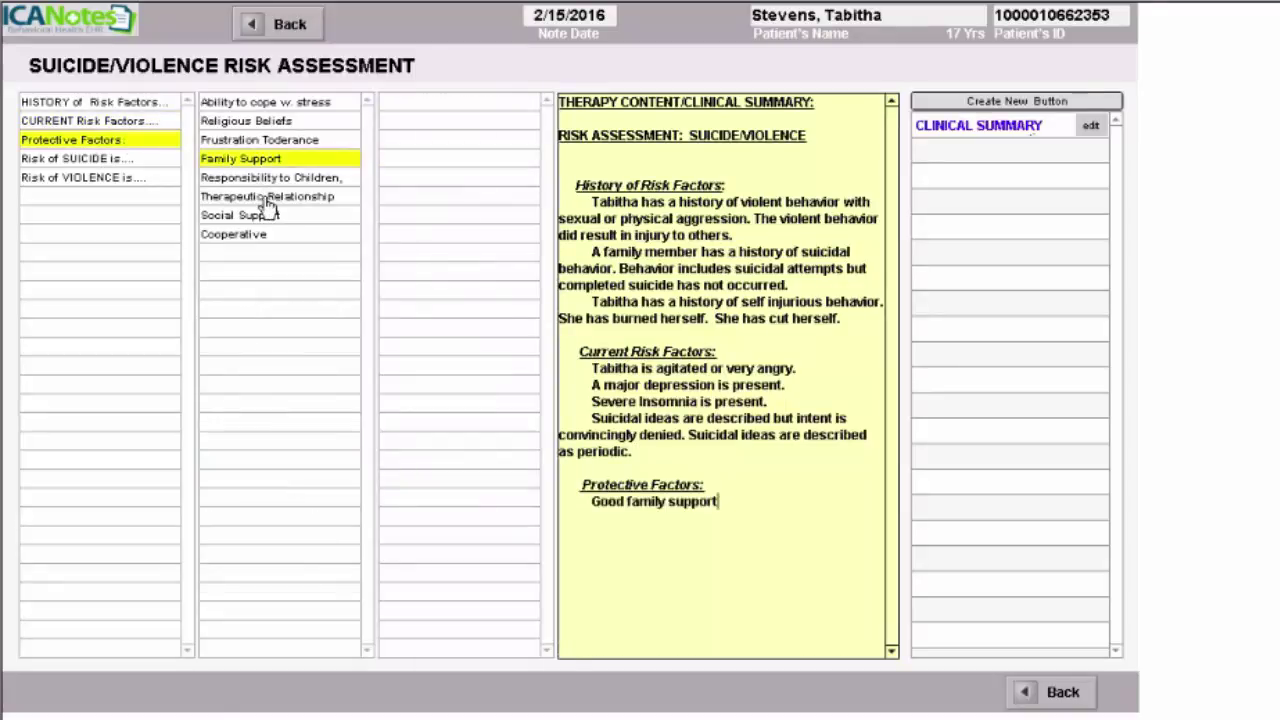
pyautogui.click(266, 198)
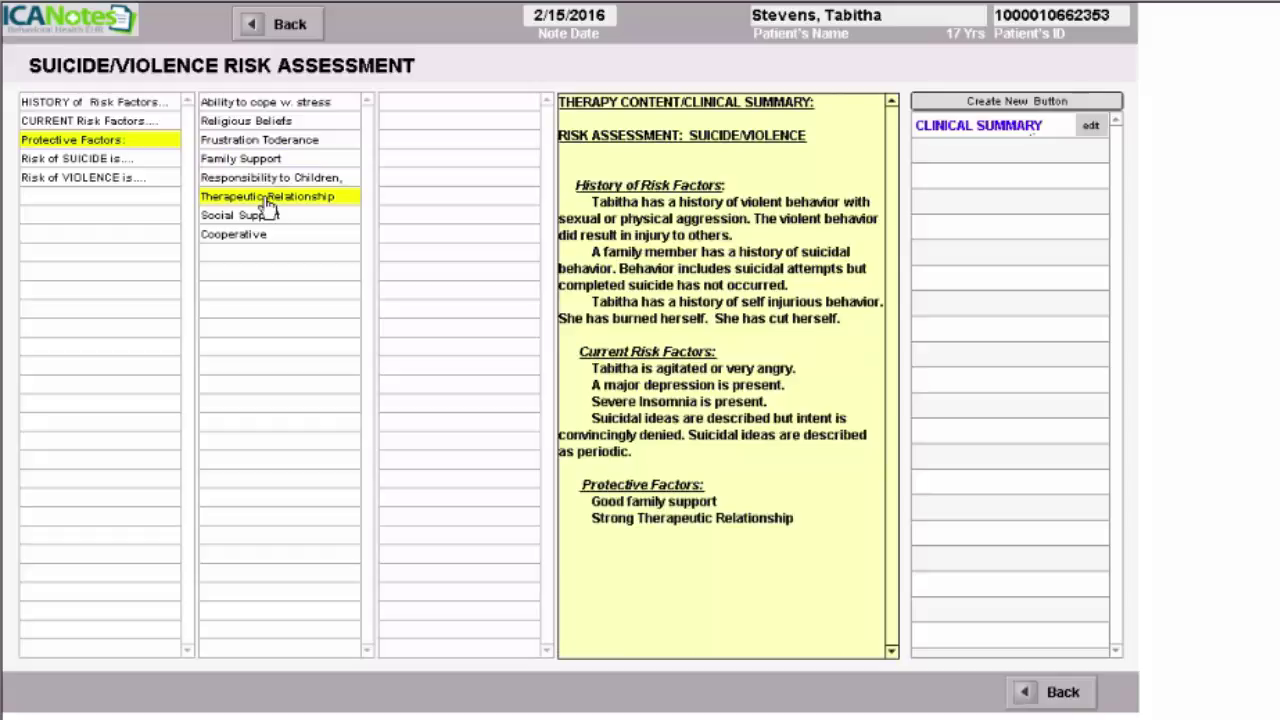
# Rate the patient's risk of suicide as LOW and the risk of violence as HIGH
pyautogui.click(94, 162)
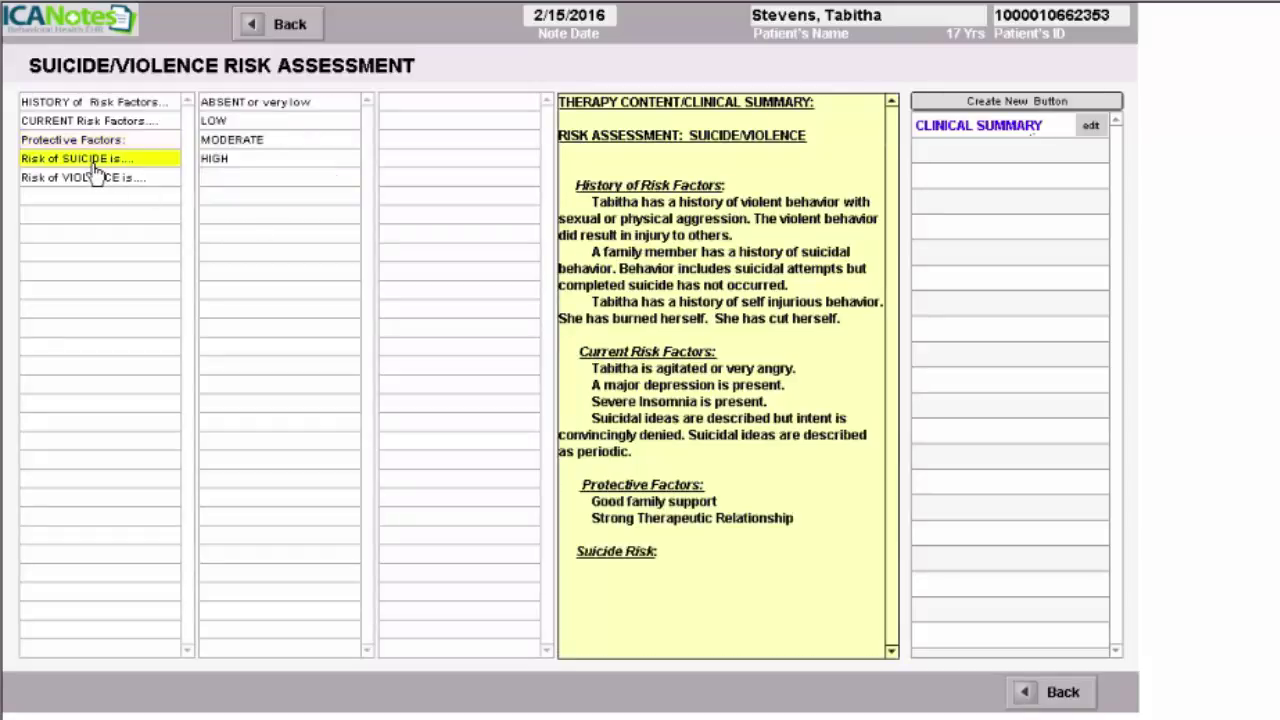
pyautogui.click(232, 122)
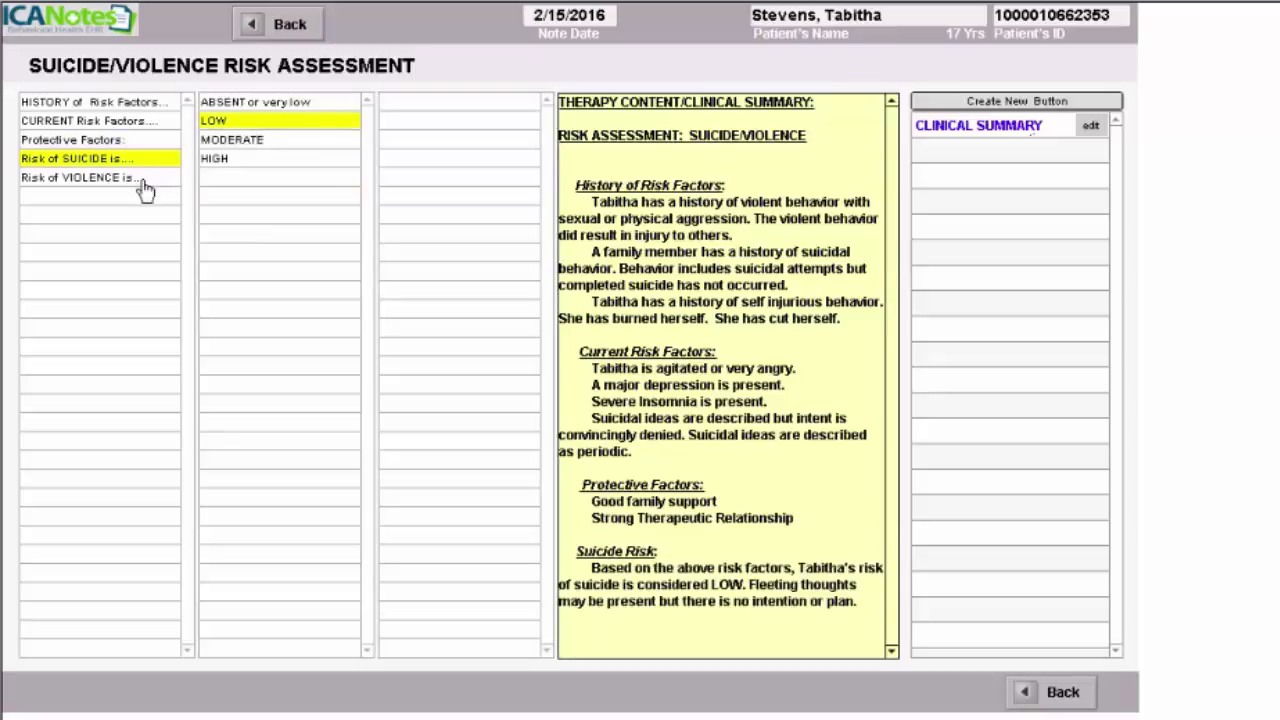
pyautogui.click(142, 180)
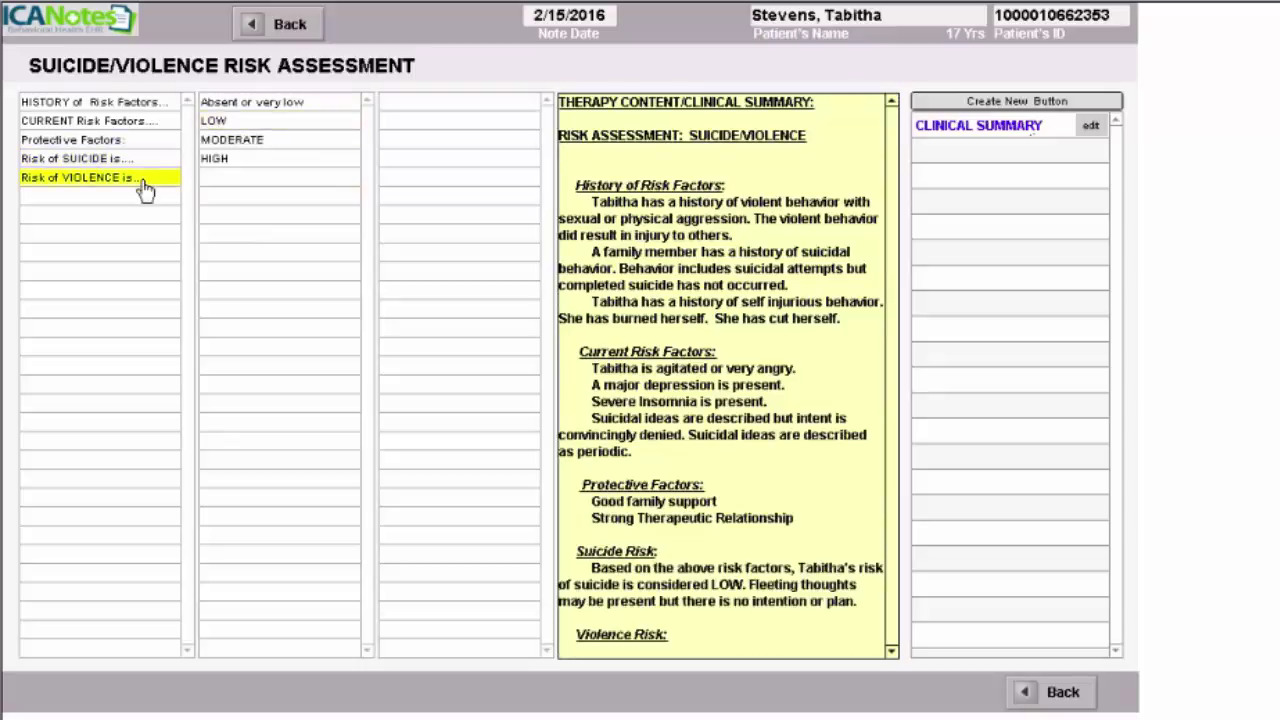
pyautogui.click(228, 163)
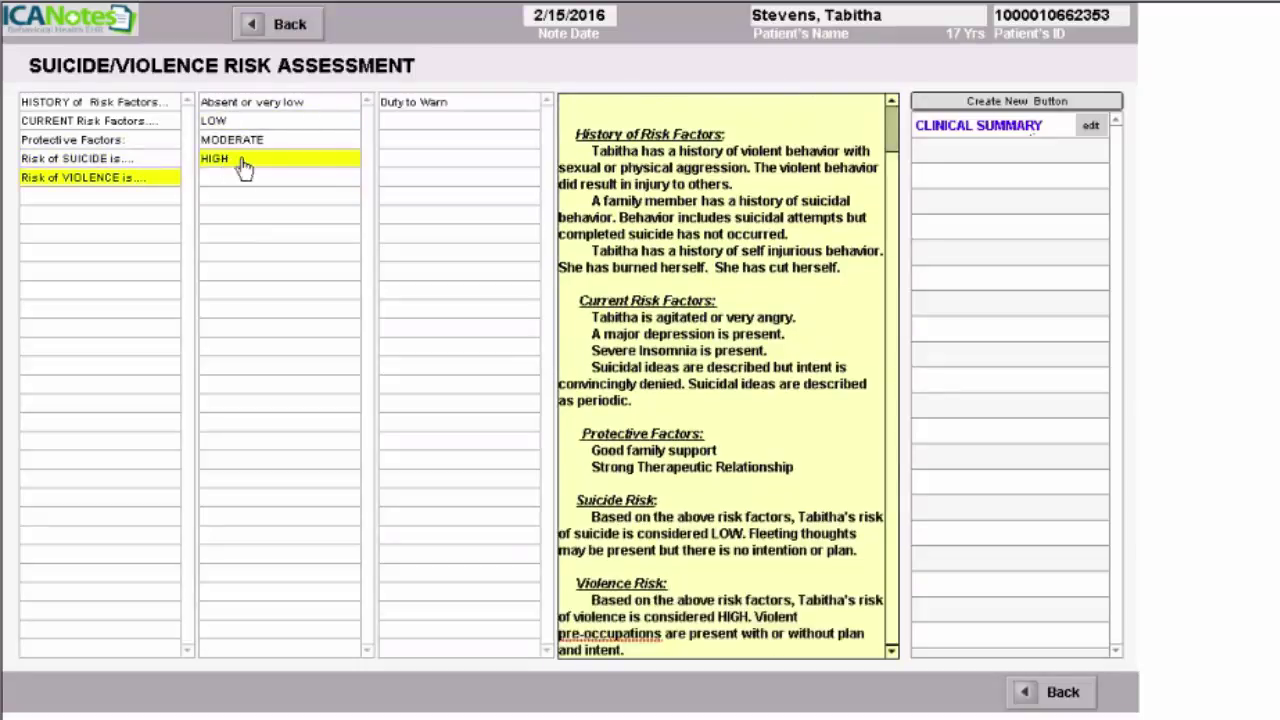
# Return to the Finish Initial work area and fill in service code 99202 (Office / Out pt, New) with automatic E&M coding
pyautogui.click(290, 25)
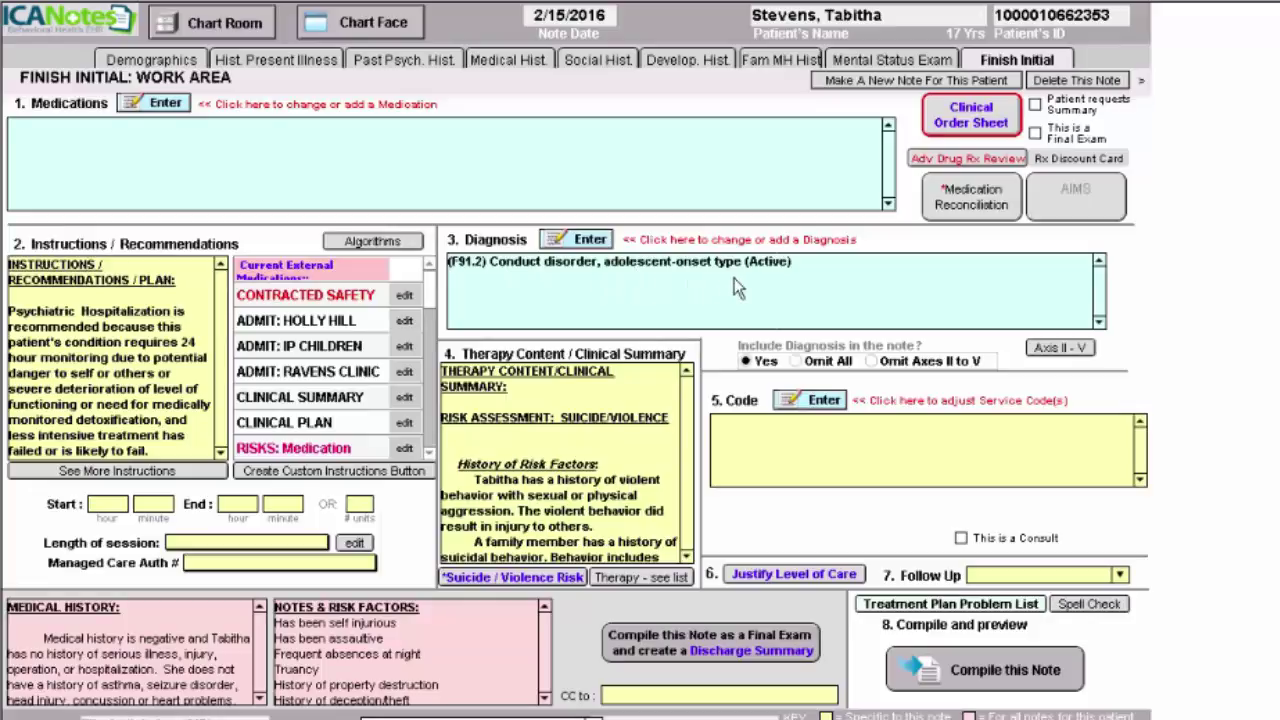
pyautogui.click(822, 404)
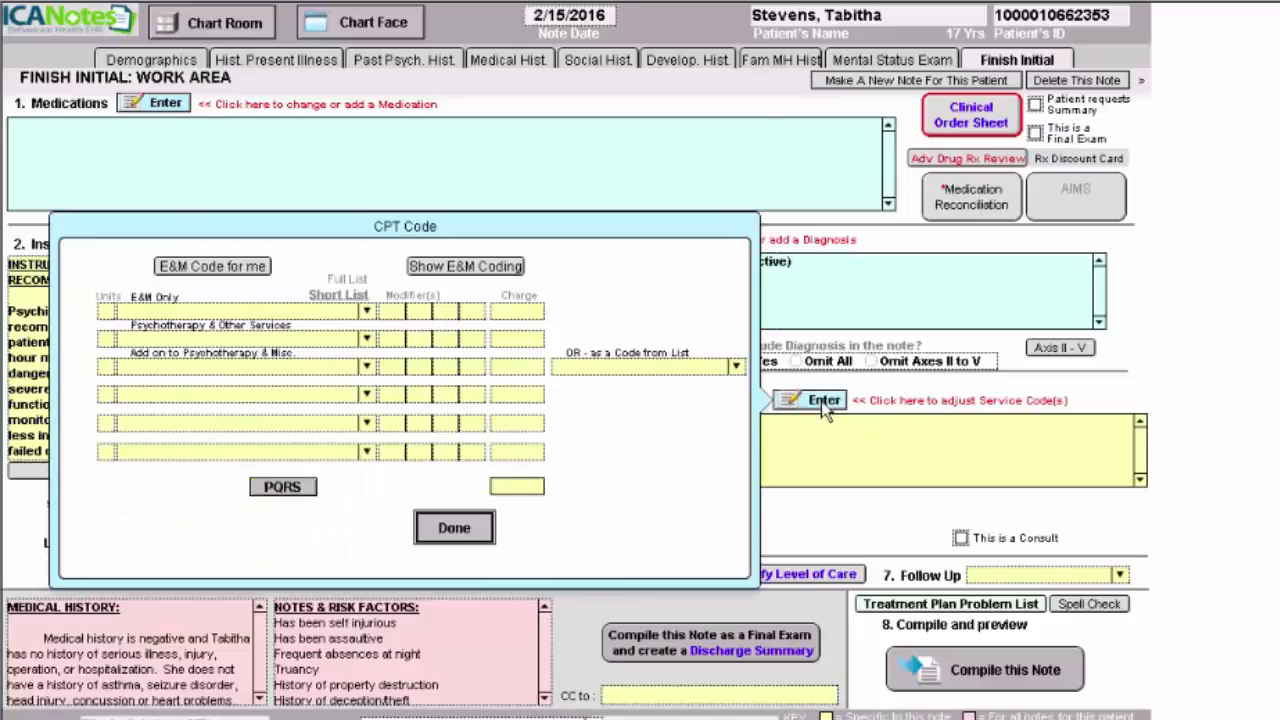
pyautogui.click(221, 272)
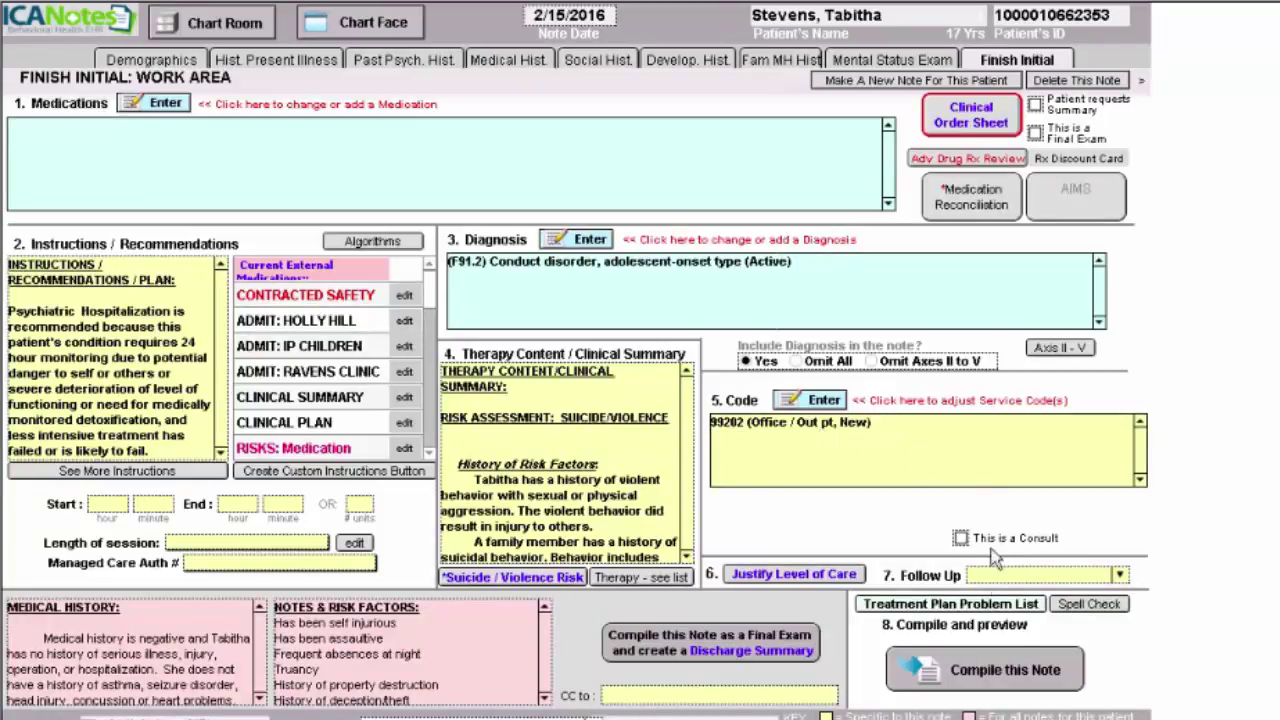
# Compile the note as a complete examination of type OutPatient with the discipline Psychologist
pyautogui.click(985, 670)
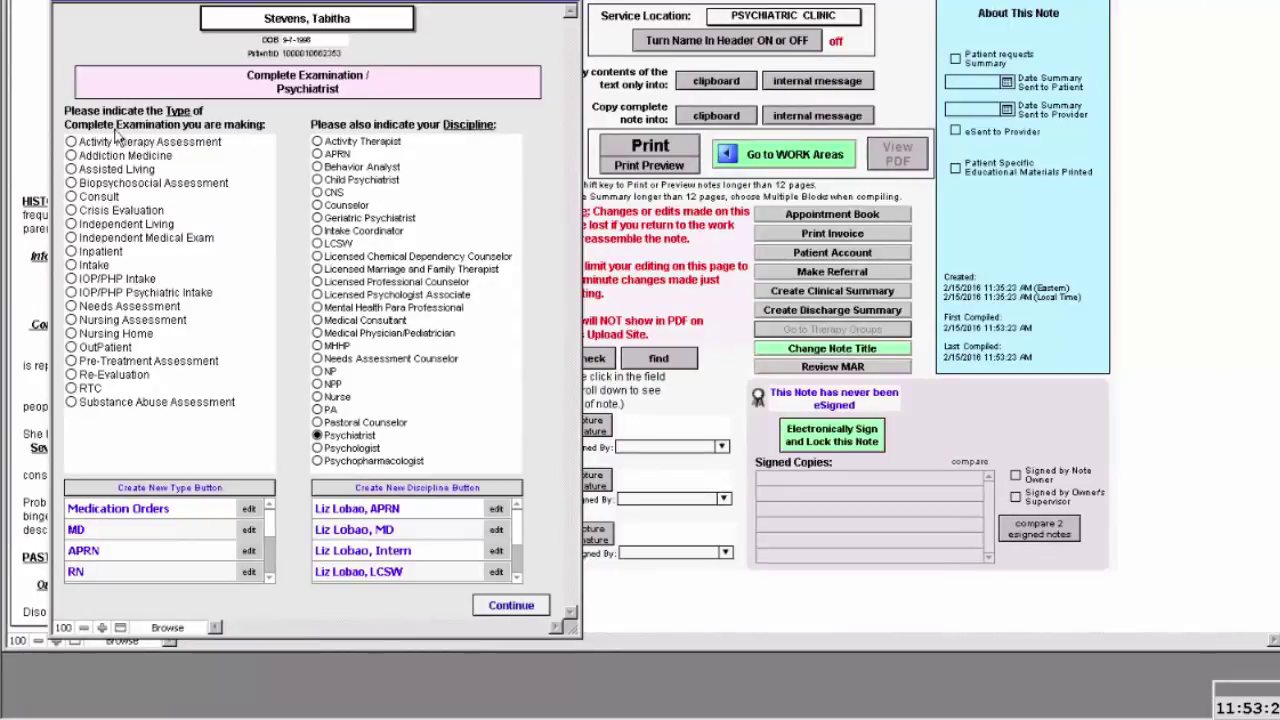
pyautogui.click(72, 348)
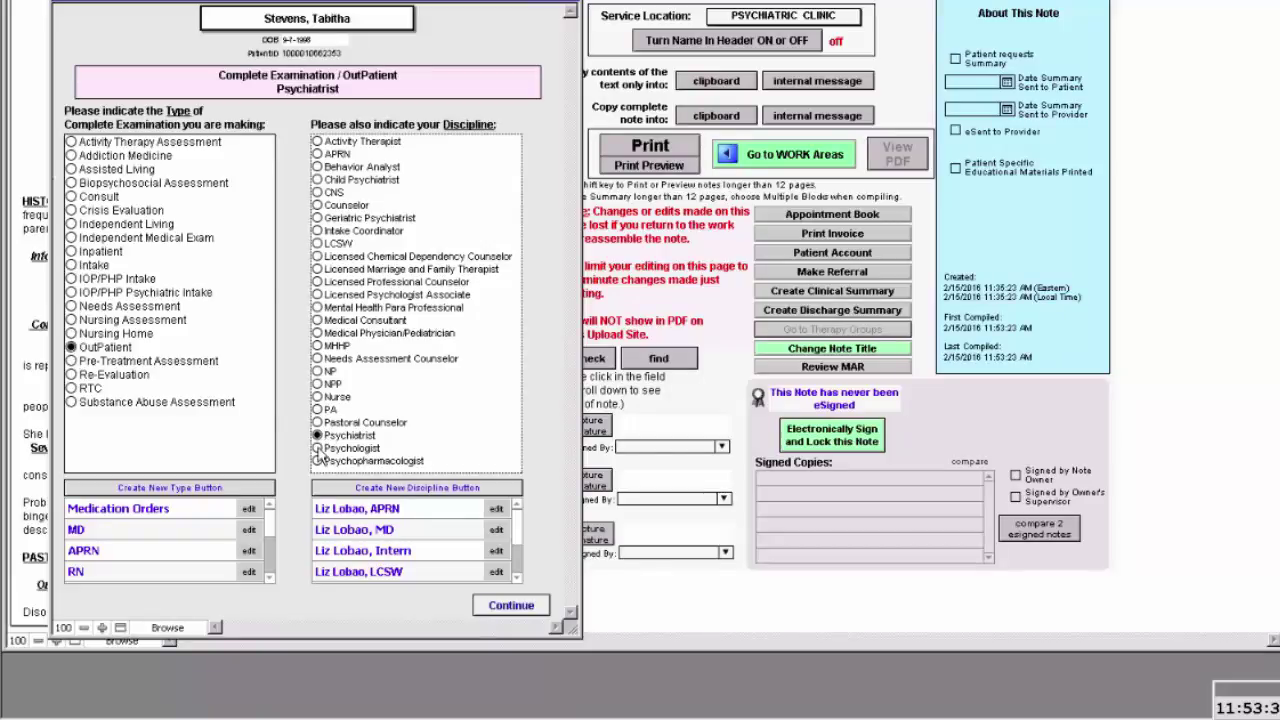
pyautogui.click(318, 449)
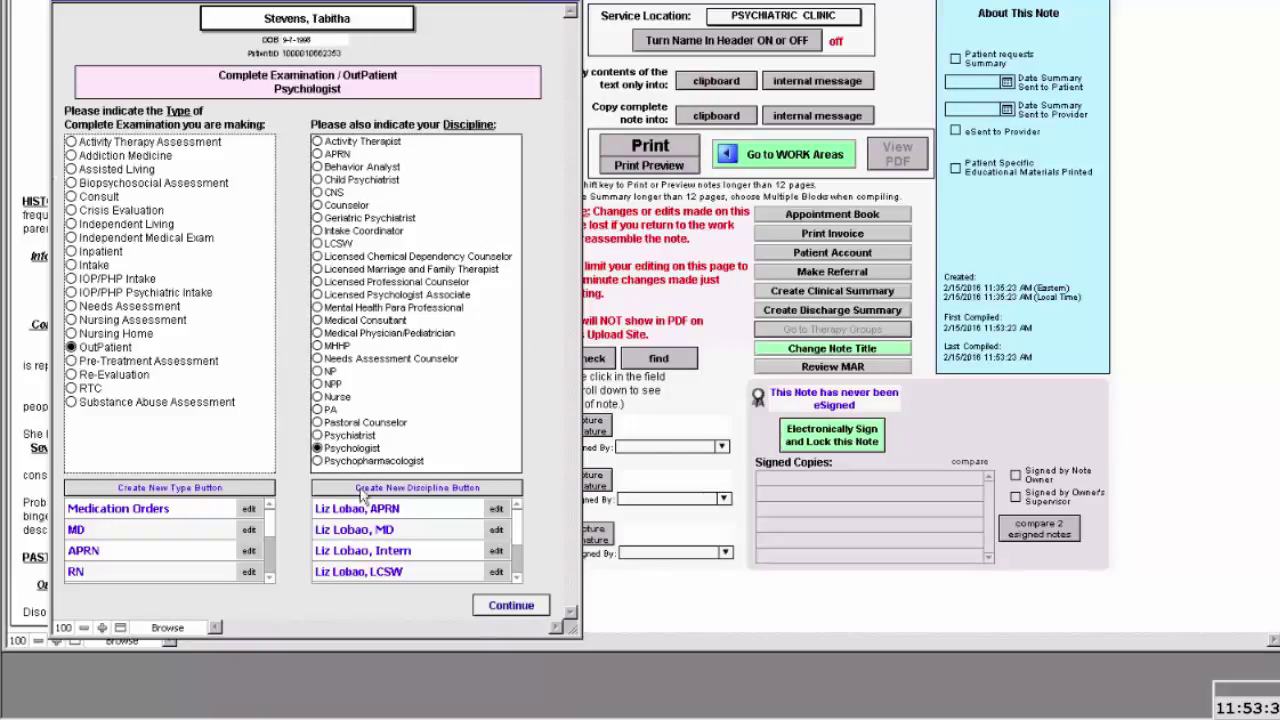
pyautogui.click(512, 606)
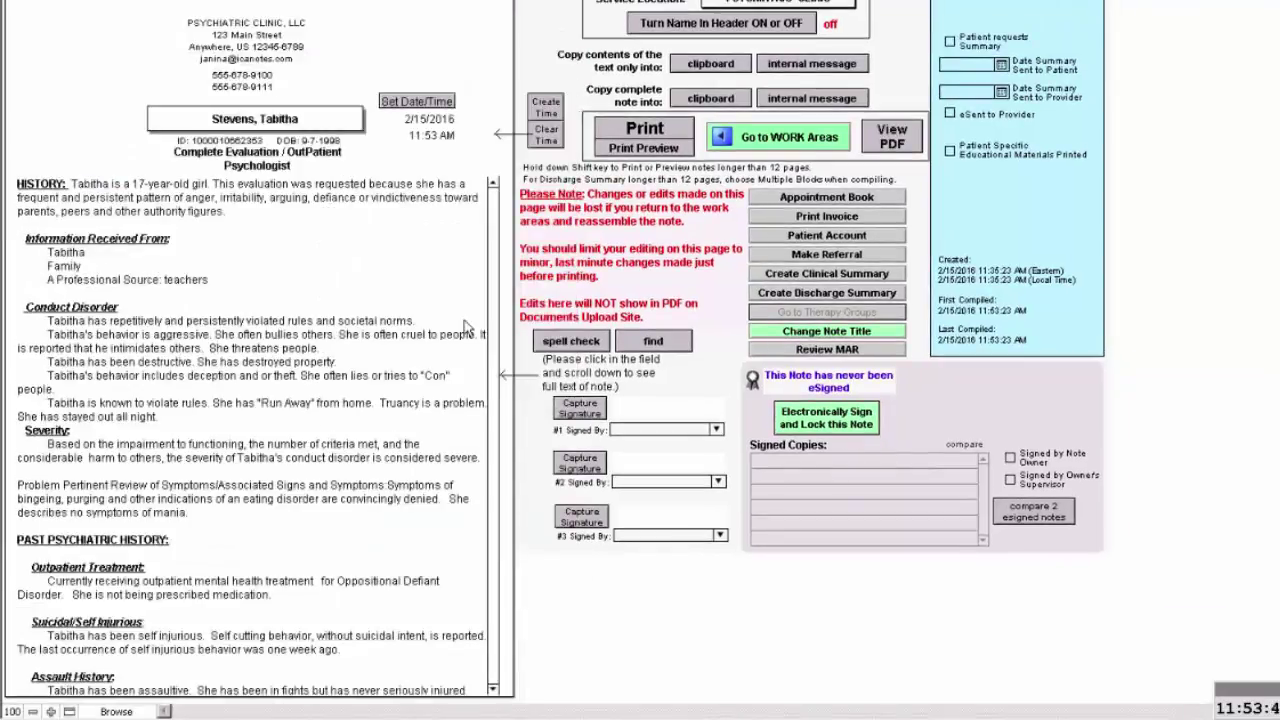
# Electronically sign and lock the compiled note, and return to the patient's Chart Face
pyautogui.click(823, 417)
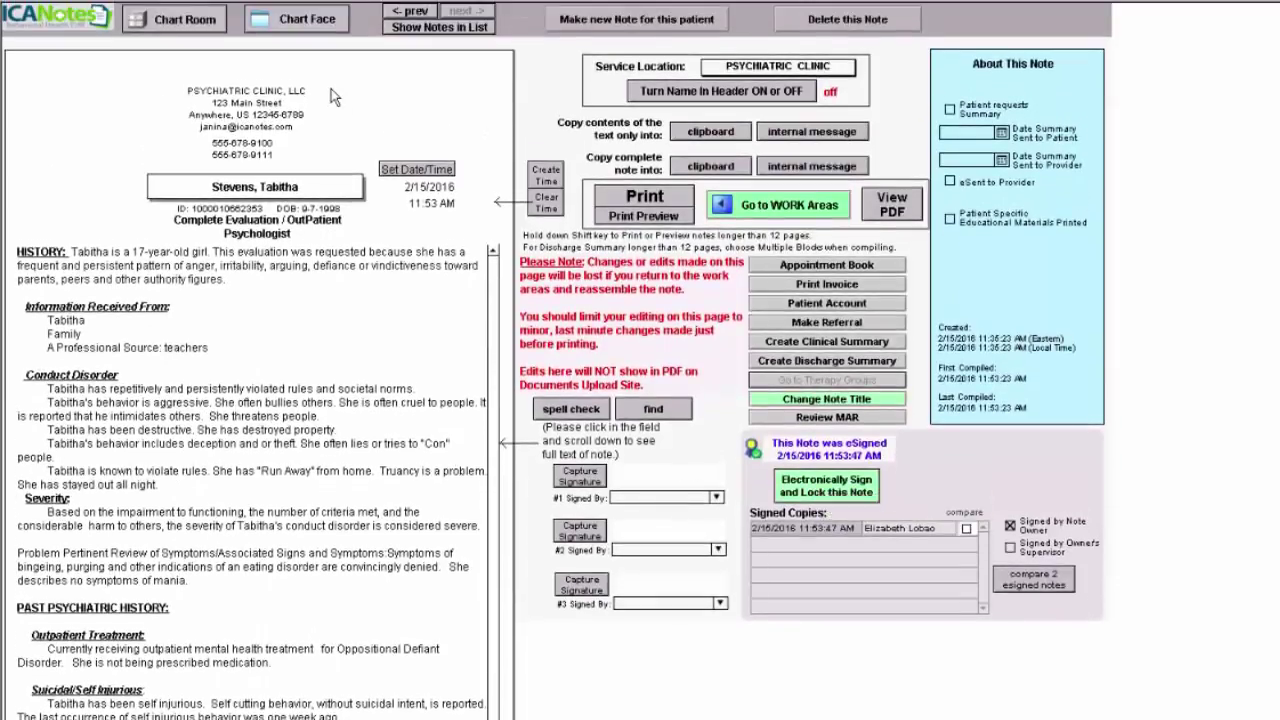
pyautogui.click(312, 22)
pyautogui.click(338, 25)
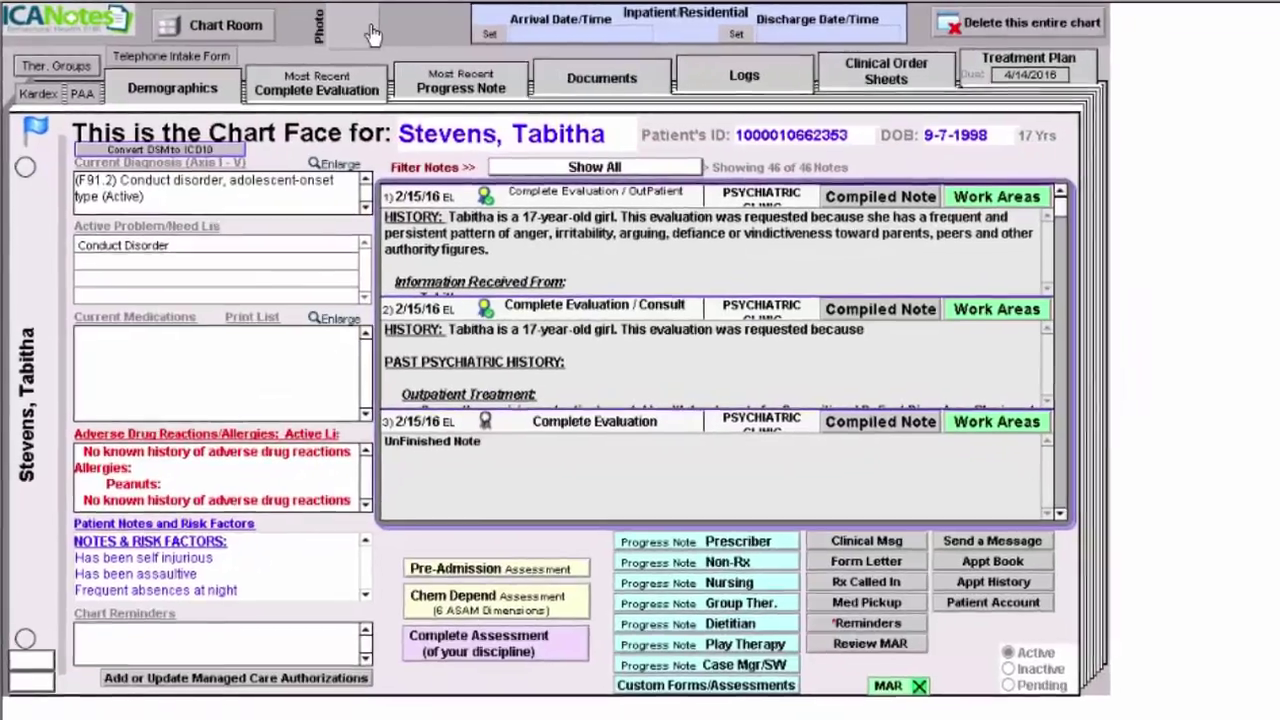